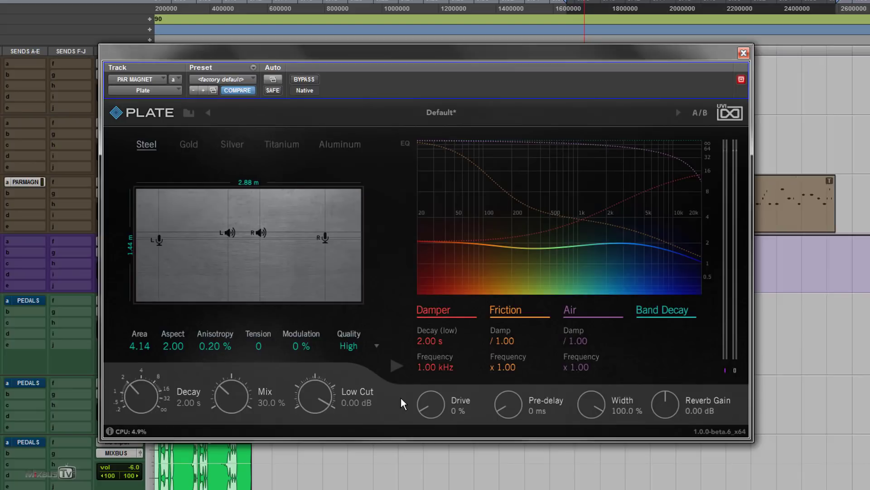
- Collapse the reverb's advanced section with the EQ graph and expand it again
{"action": "left_click", "coordinate": [396, 368]}
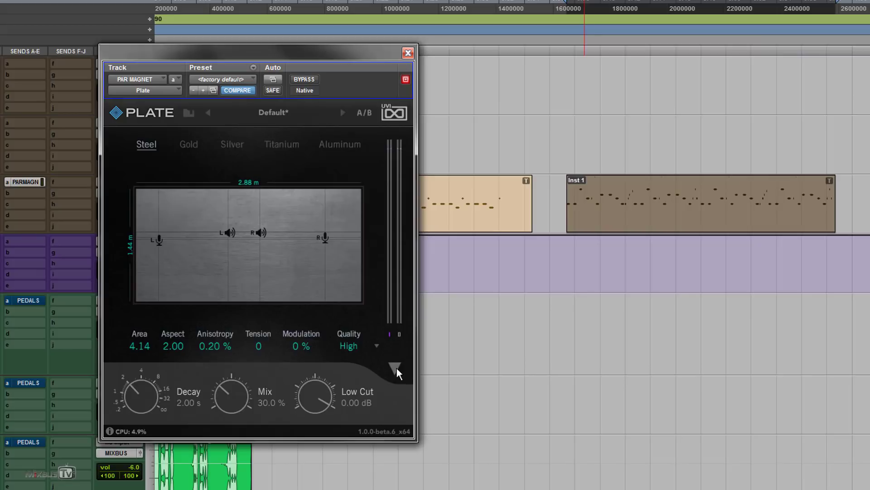
{"action": "left_click", "coordinate": [396, 367]}
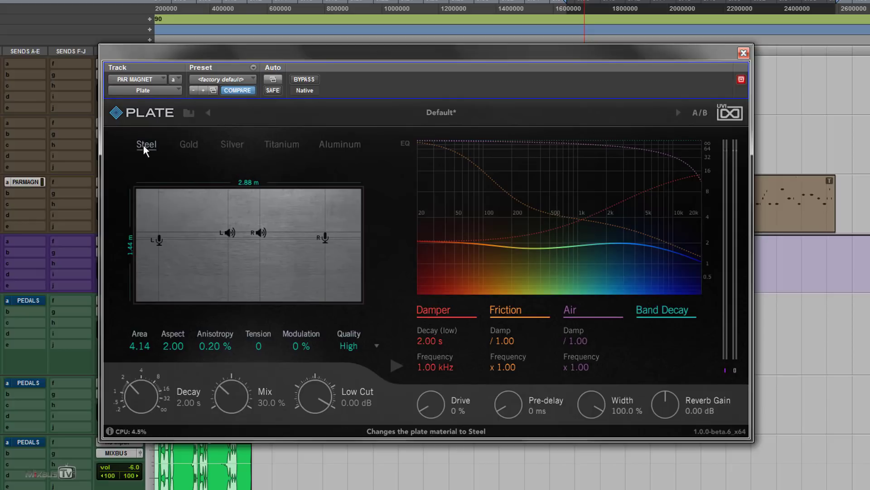
- Switch the plate material through Gold, Silver, Titanium and Aluminum, and return it to Steel
{"action": "left_click", "coordinate": [189, 145]}
{"action": "left_click", "coordinate": [229, 145]}
{"action": "left_click", "coordinate": [298, 144]}
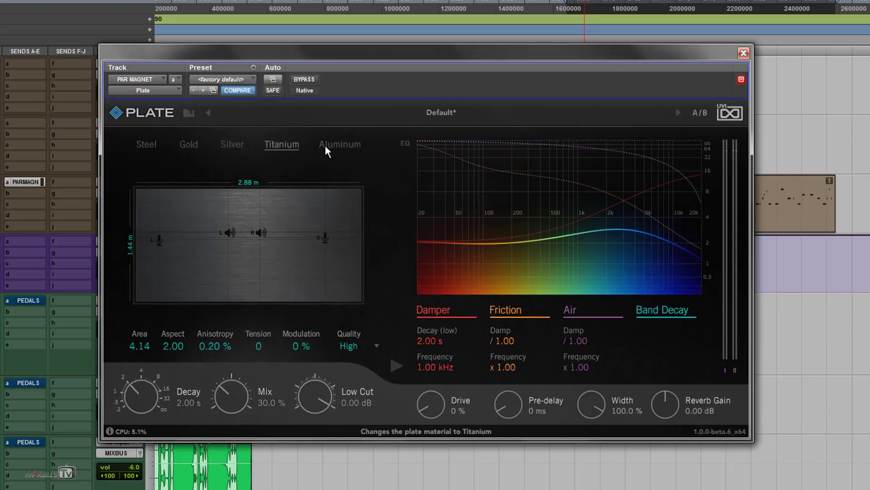
{"action": "left_click", "coordinate": [340, 145]}
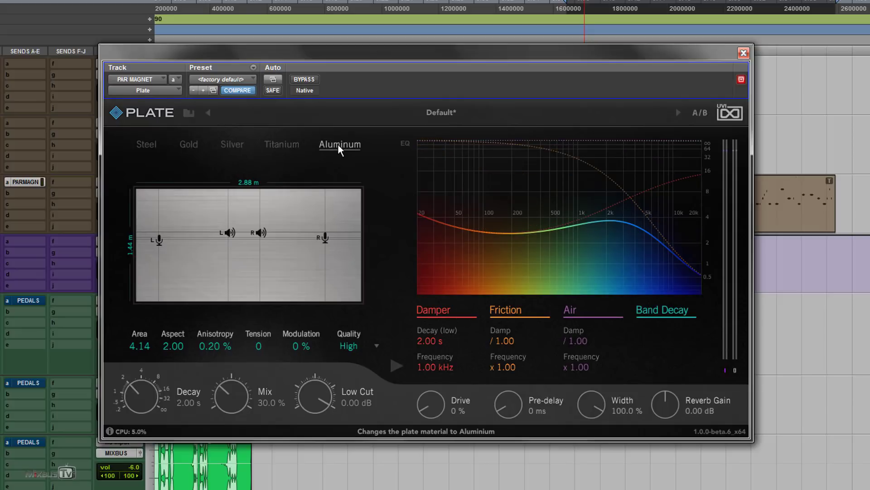
{"action": "left_click", "coordinate": [146, 144]}
- Move the left speaker lower and the right speaker slightly higher on the plate, and bring both microphones inward
{"action": "left_click_drag", "start_coordinate": [225, 238], "coordinate": [224, 275]}
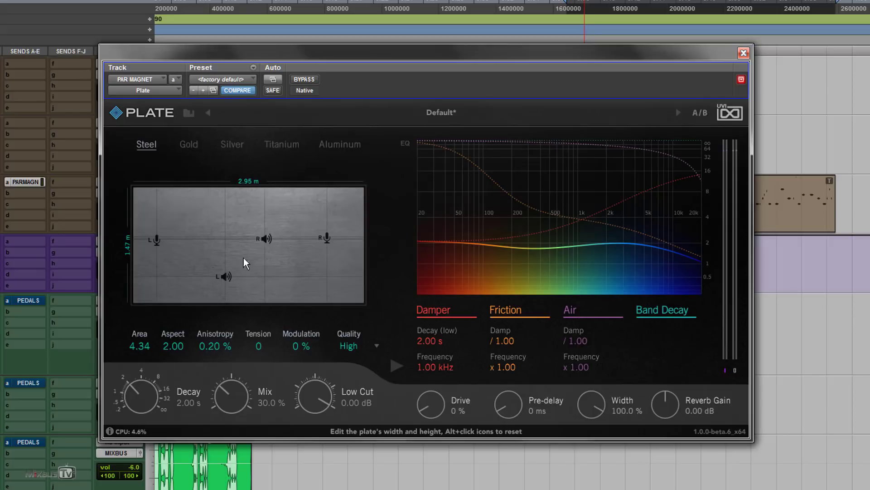
{"action": "mouse_move", "coordinate": [267, 239]}
{"action": "left_mouse_down"}
{"action": "mouse_move", "coordinate": [276, 218]}
{"action": "mouse_move", "coordinate": [267, 232]}
{"action": "left_mouse_up"}
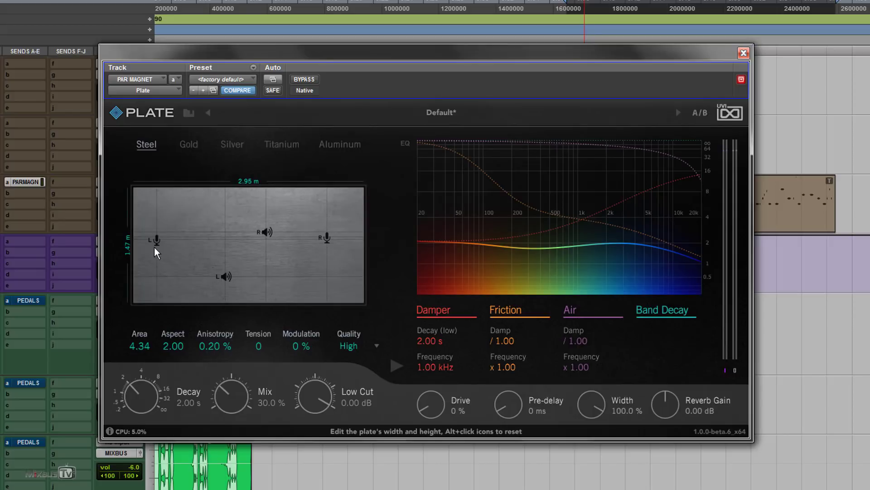
{"action": "left_click_drag", "start_coordinate": [155, 248], "coordinate": [203, 250]}
{"action": "left_click_drag", "start_coordinate": [326, 235], "coordinate": [281, 273]}
- Rearrange the speakers and microphones, with left speaker and right microphone in the plate's upper half and right speaker and left microphone in the lower
{"action": "left_click_drag", "start_coordinate": [224, 277], "coordinate": [220, 208]}
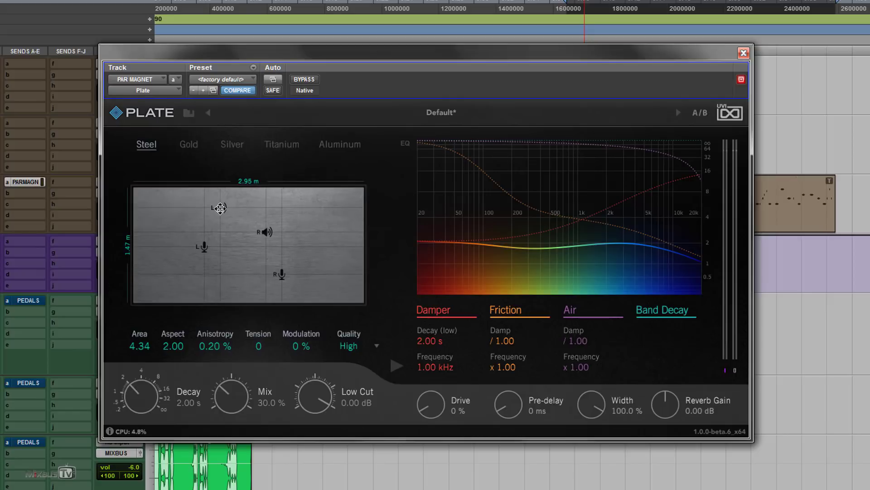
{"action": "left_click_drag", "start_coordinate": [204, 247], "coordinate": [209, 262]}
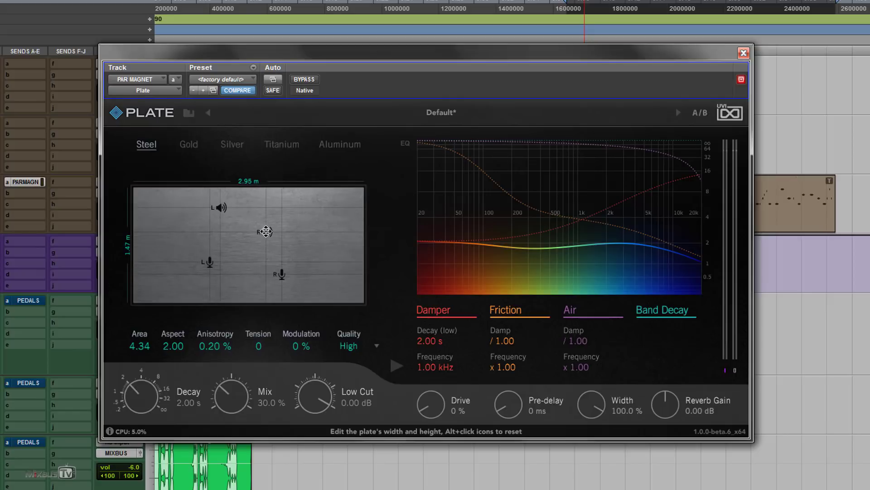
{"action": "left_click_drag", "start_coordinate": [266, 232], "coordinate": [255, 248]}
{"action": "left_click_drag", "start_coordinate": [226, 213], "coordinate": [224, 230]}
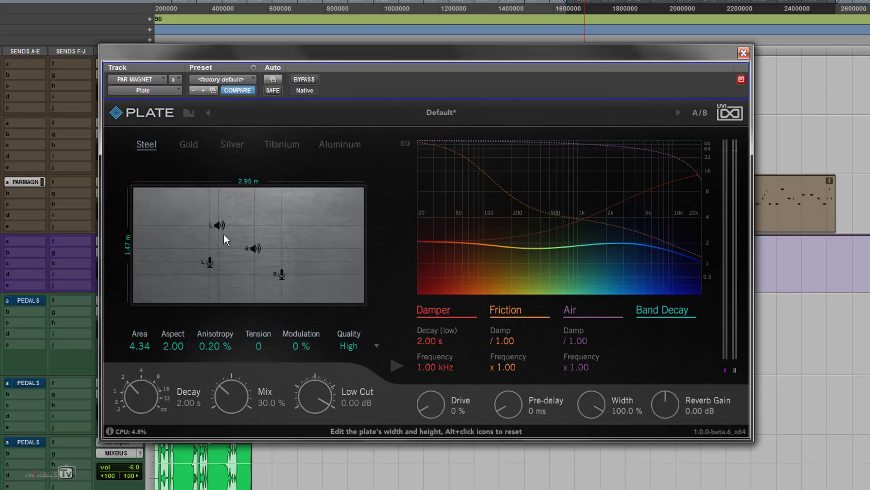
{"action": "left_click_drag", "start_coordinate": [281, 274], "coordinate": [284, 230]}
{"action": "left_click", "coordinate": [270, 244], "text": "alt"}
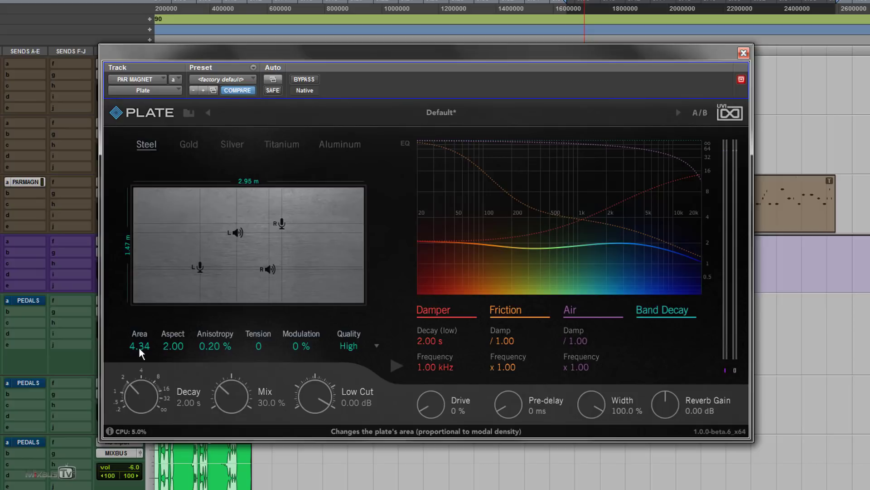
- Shrink the plate's area to 0.60, and enlarge it to 6.00
{"action": "scroll", "coordinate": [140, 353], "scroll_direction": "down", "scroll_amount": 4}
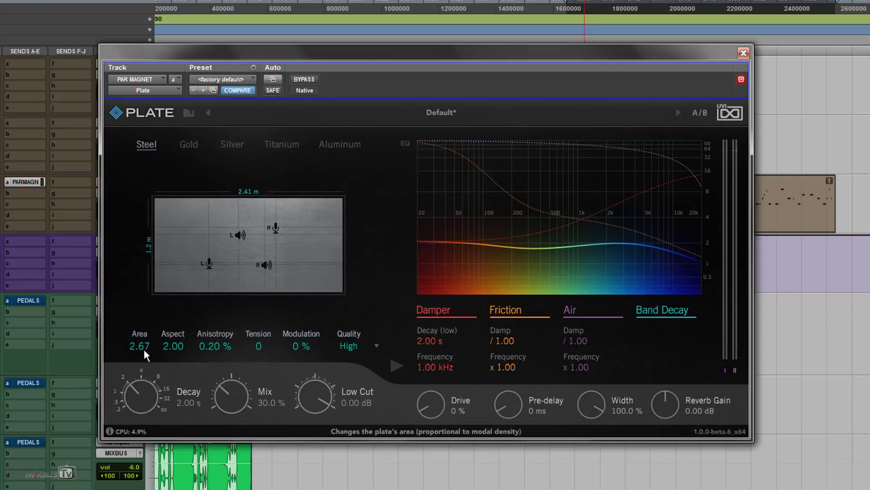
{"action": "scroll", "coordinate": [141, 347], "scroll_direction": "down", "scroll_amount": 6}
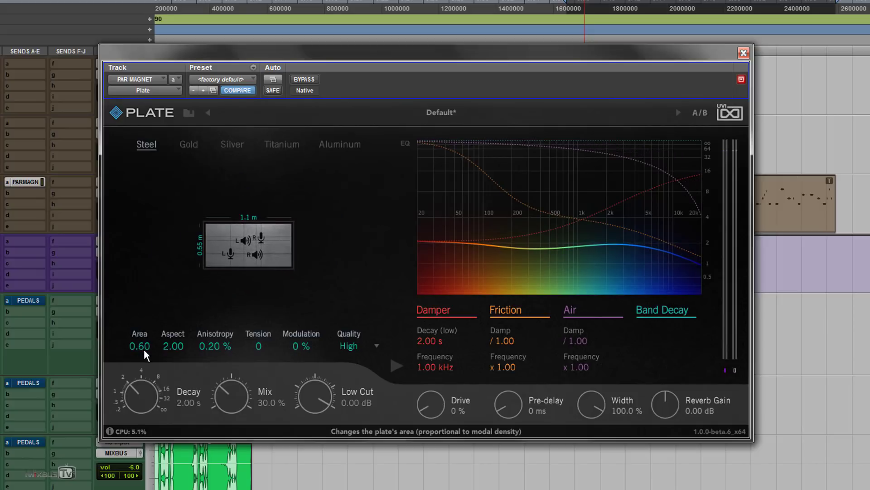
{"action": "scroll", "coordinate": [144, 352], "scroll_direction": "up", "scroll_amount": 10}
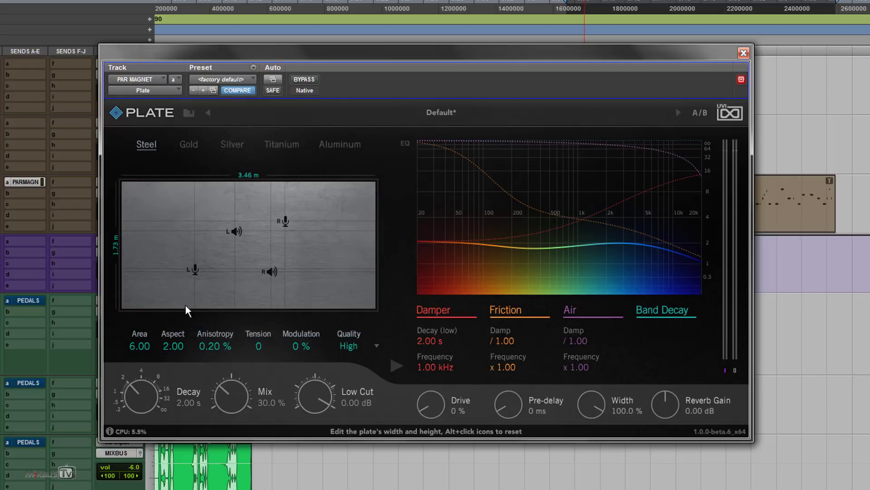
- Sweep the plate's aspect ratio between 0.54 and 4.43, and leave it at 1.54
{"action": "scroll", "coordinate": [177, 349], "scroll_direction": "up", "scroll_amount": 4}
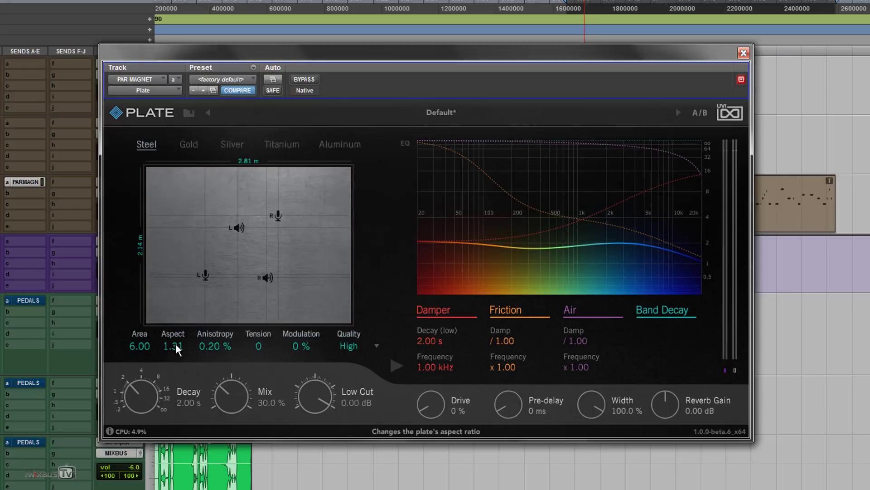
{"action": "scroll", "coordinate": [174, 353], "scroll_direction": "up", "scroll_amount": 3}
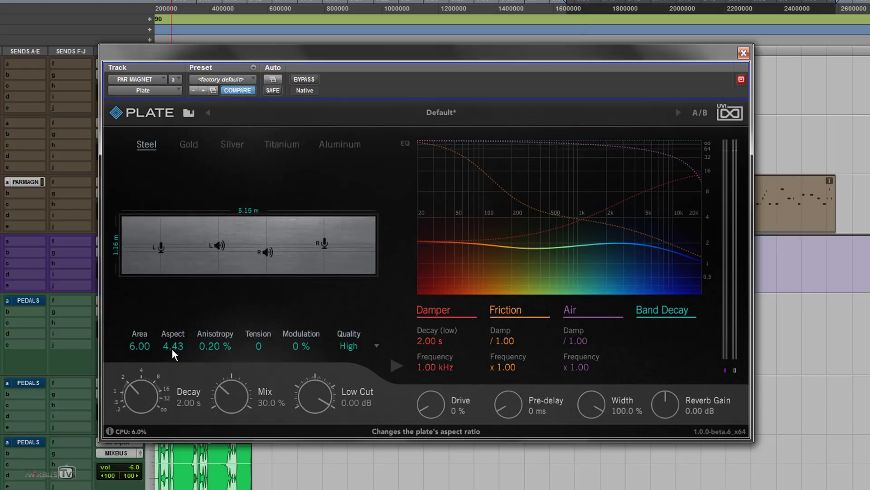
{"action": "scroll", "coordinate": [176, 352], "scroll_direction": "down", "scroll_amount": 10}
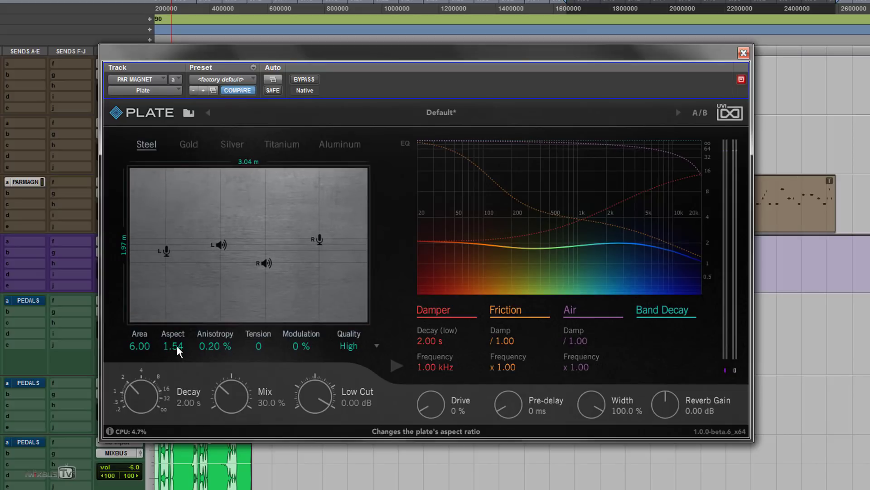
{"action": "scroll", "coordinate": [177, 349], "scroll_direction": "up", "scroll_amount": 4}
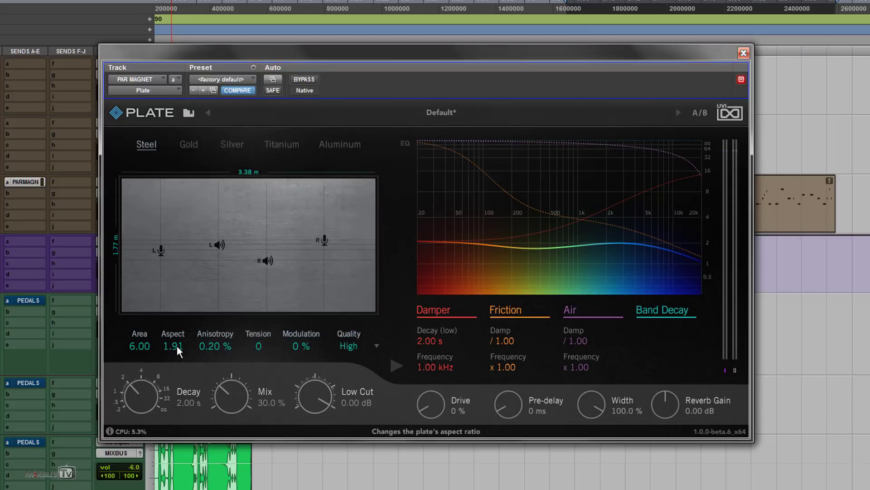
{"action": "scroll", "coordinate": [177, 349], "scroll_direction": "down", "scroll_amount": 10}
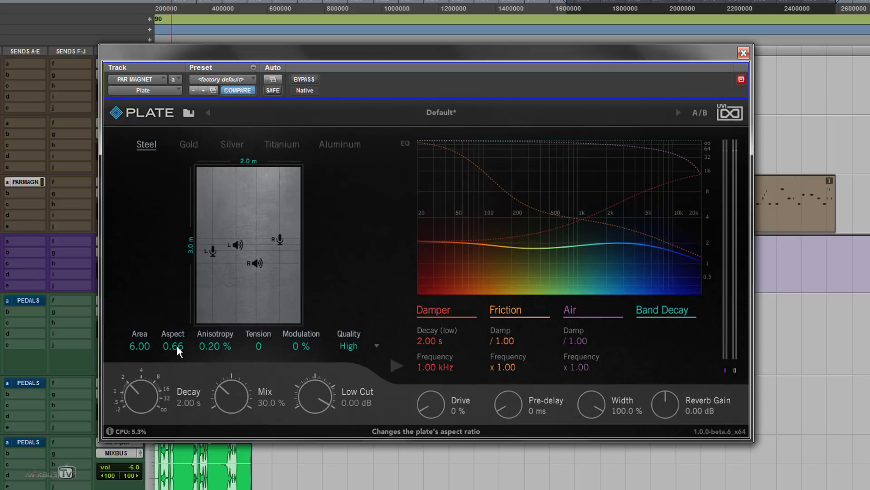
{"action": "scroll", "coordinate": [177, 349], "scroll_direction": "up", "scroll_amount": 12}
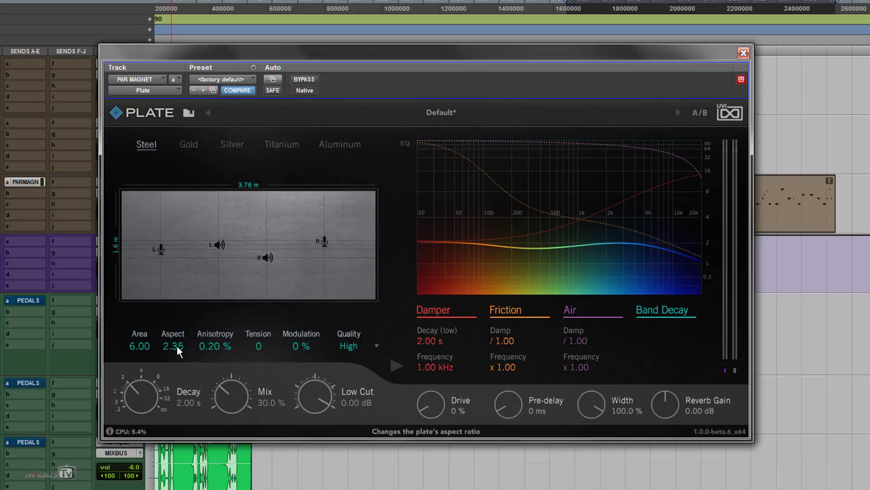
{"action": "scroll", "coordinate": [177, 349], "scroll_direction": "down", "scroll_amount": 6}
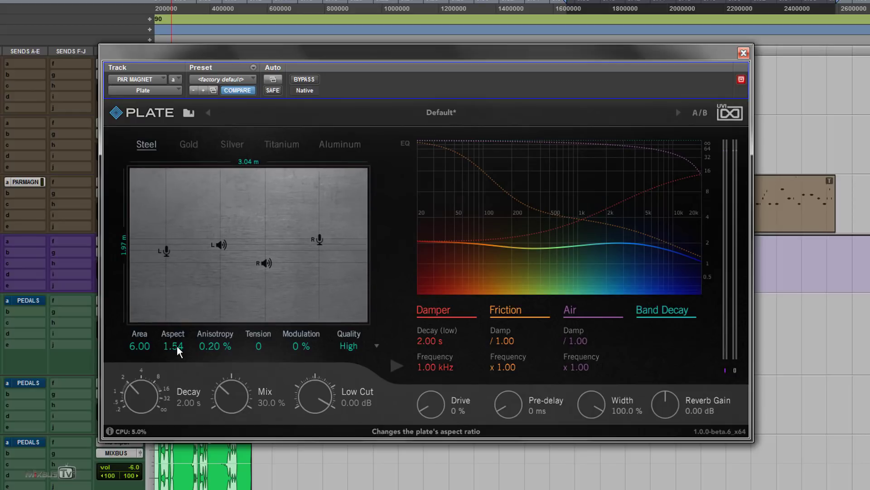
{"action": "scroll", "coordinate": [177, 350], "scroll_direction": "down", "scroll_amount": 4}
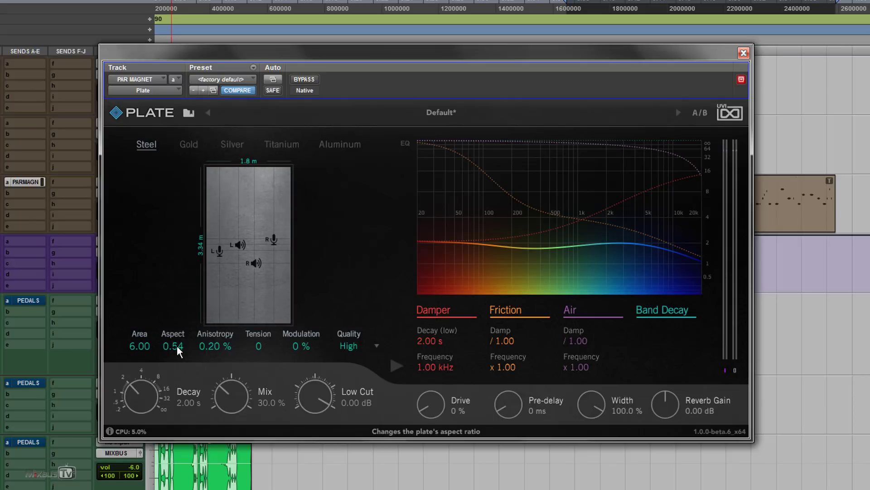
{"action": "scroll", "coordinate": [177, 350], "scroll_direction": "up", "scroll_amount": 4}
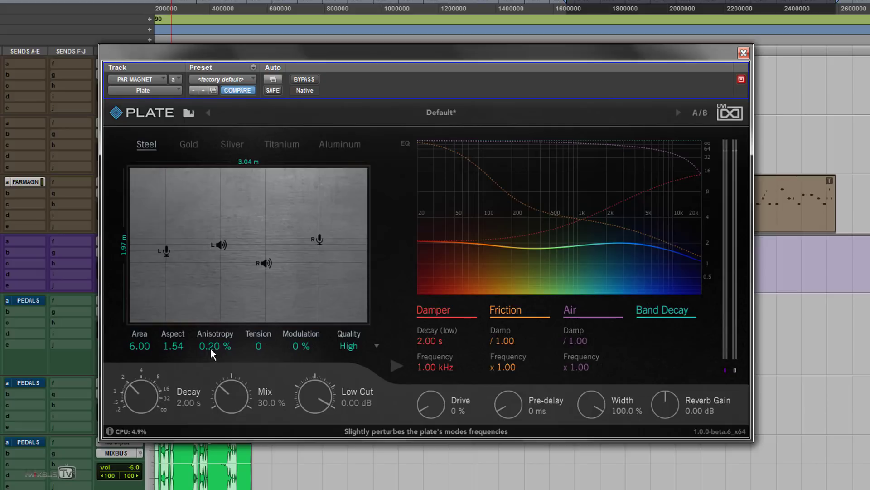
- Raise the plate's tension to 2000 and return it to 0, and vary the modulation and return it to 0 %
{"action": "left_click_drag", "start_coordinate": [260, 349], "coordinate": [261, 285]}
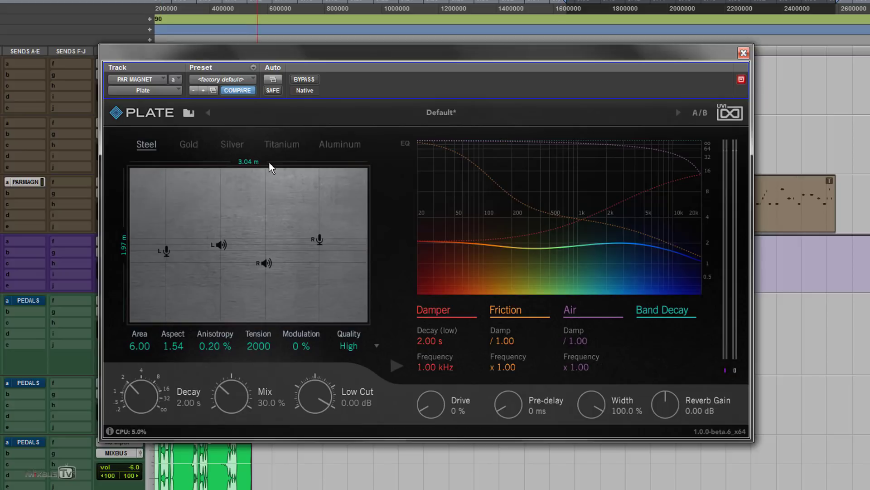
{"action": "left_click_drag", "start_coordinate": [270, 168], "coordinate": [266, 370]}
{"action": "left_click_drag", "start_coordinate": [311, 349], "coordinate": [292, 388]}
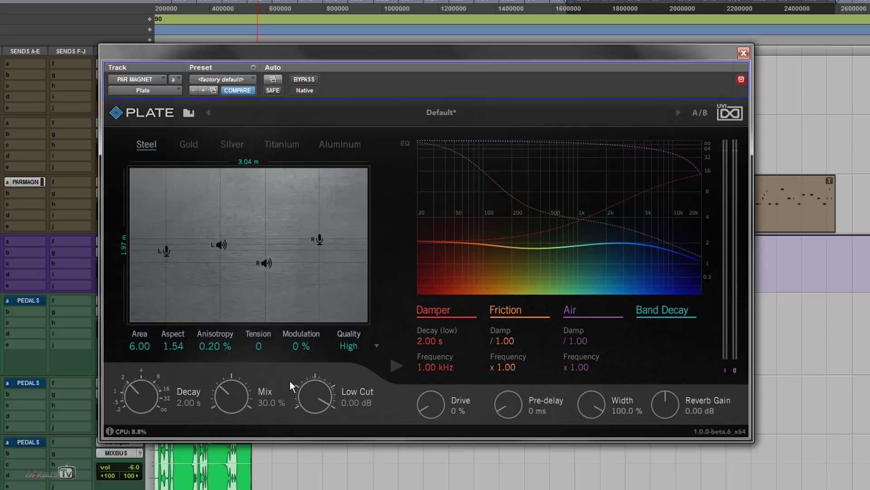
- Change the reverb's quality setting to Insane
{"action": "left_click", "coordinate": [358, 349]}
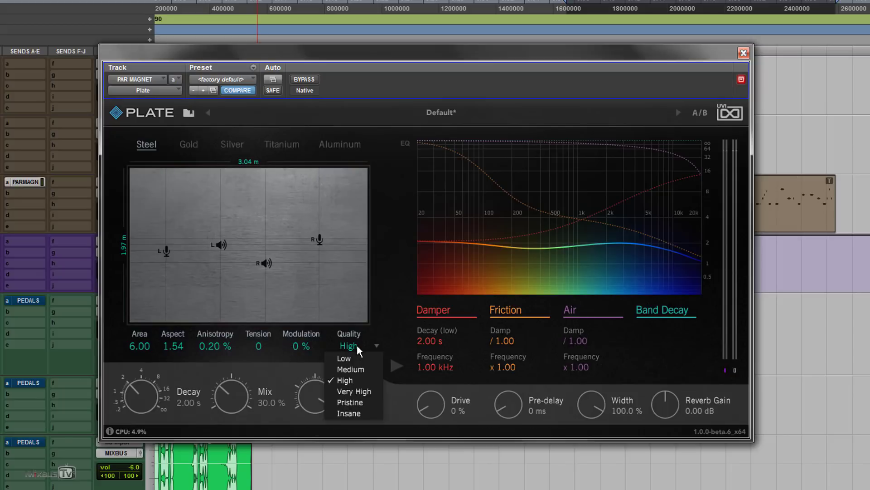
{"action": "left_click", "coordinate": [362, 414]}
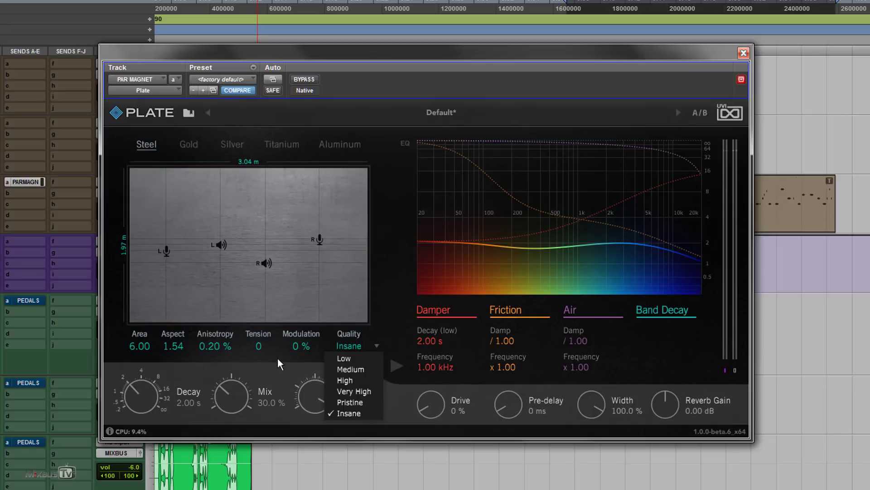
{"action": "left_click", "coordinate": [280, 374]}
- Set the reverb's decay to 725 ms and the mix to 26.0 %
{"action": "scroll", "coordinate": [141, 381], "scroll_direction": "up", "scroll_amount": 1}
{"action": "left_click_drag", "start_coordinate": [144, 379], "coordinate": [145, 408]}
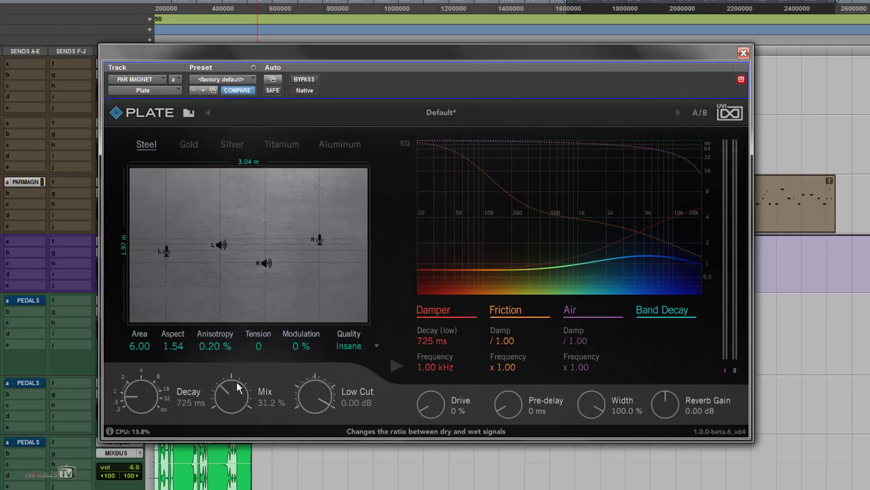
{"action": "left_click_drag", "start_coordinate": [252, 389], "coordinate": [228, 411]}
- Try out the Low Cut, Drive, Pre-delay and Width controls, returning them to 0.00 dB, 0 %, 0 ms and 100.0 %
{"action": "left_click_drag", "start_coordinate": [316, 399], "coordinate": [319, 363]}
{"action": "left_click_drag", "start_coordinate": [430, 404], "coordinate": [426, 420]}
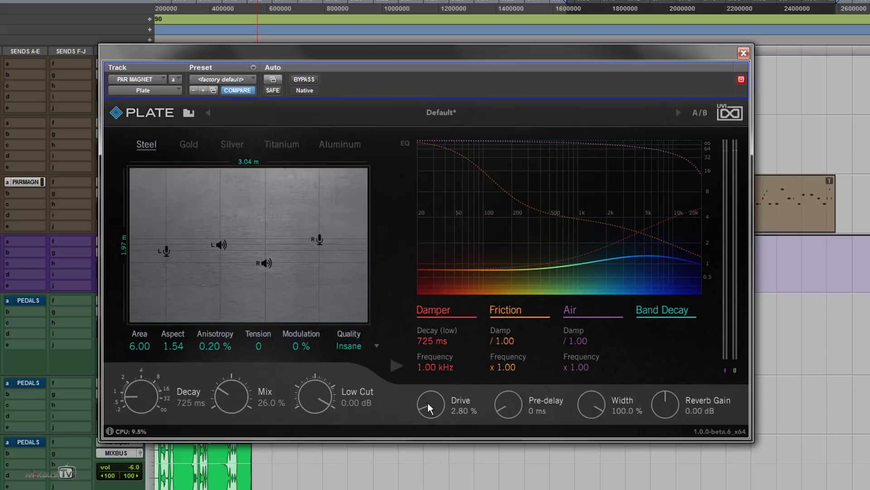
{"action": "left_click_drag", "start_coordinate": [512, 410], "coordinate": [515, 431]}
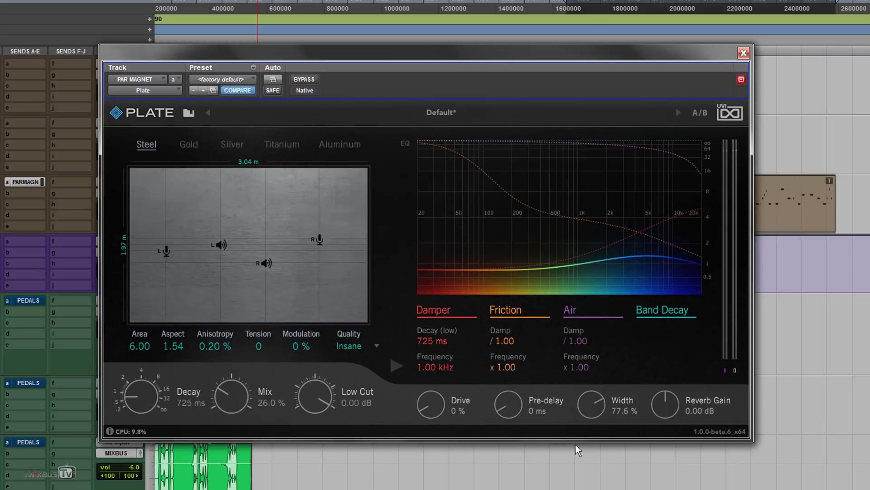
{"action": "left_click_drag", "start_coordinate": [576, 450], "coordinate": [572, 137]}
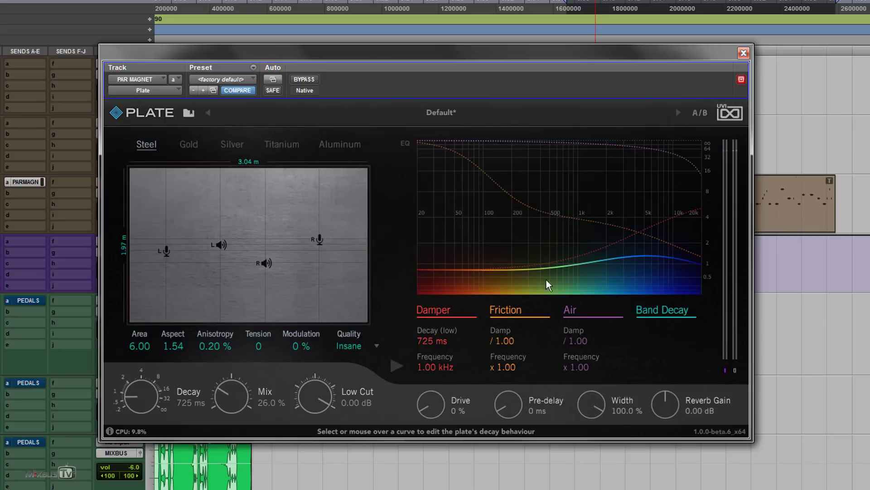
{"action": "left_click_drag", "start_coordinate": [589, 402], "coordinate": [597, 398]}
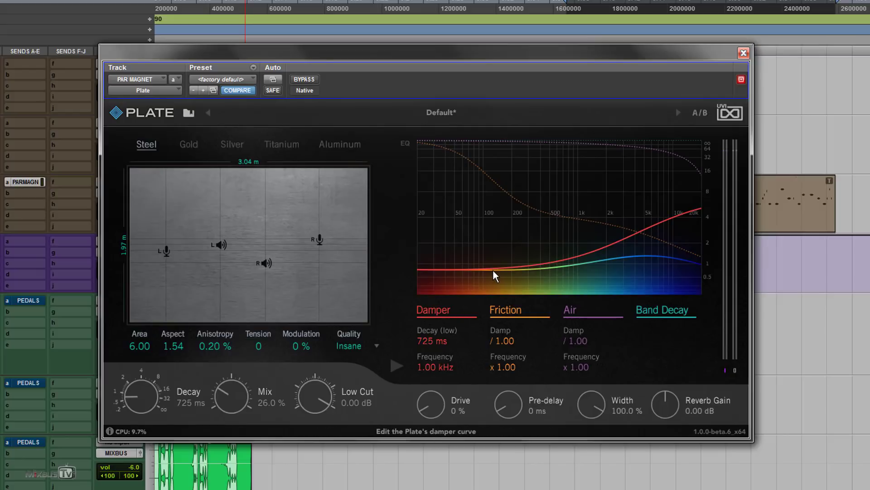
- Set the damper curve to 2.67 s decay and 751 Hz, and the friction curve to / 3.38 damp and x 10.10 frequency
{"action": "left_click_drag", "start_coordinate": [493, 271], "coordinate": [477, 228]}
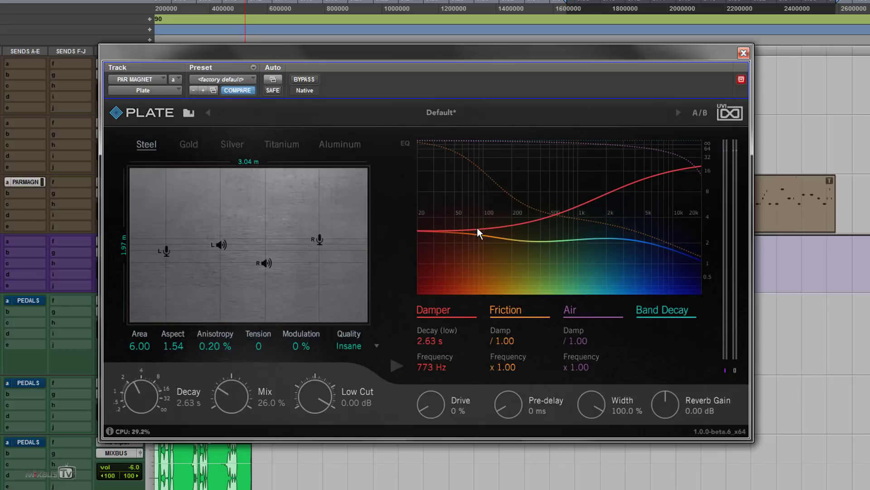
{"action": "mouse_move", "coordinate": [432, 365]}
{"action": "left_mouse_down"}
{"action": "mouse_move", "coordinate": [429, 304]}
{"action": "mouse_move", "coordinate": [429, 412]}
{"action": "mouse_move", "coordinate": [431, 259]}
{"action": "mouse_move", "coordinate": [426, 354]}
{"action": "left_mouse_up"}
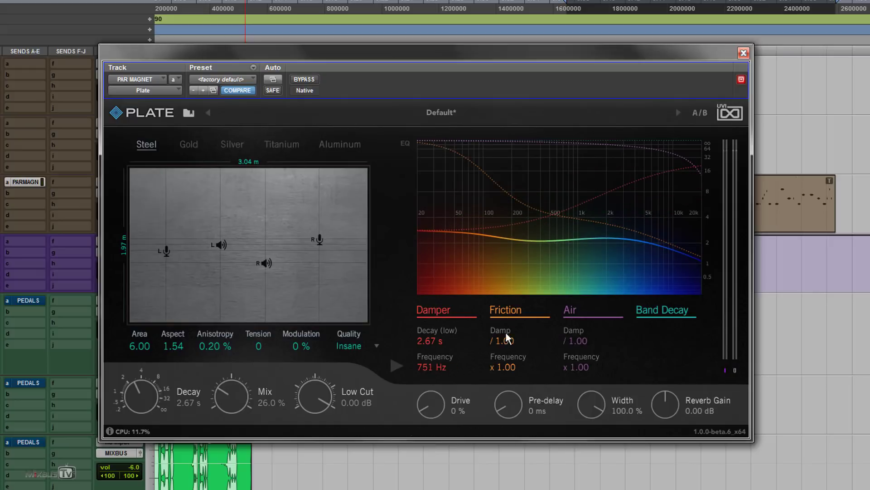
{"action": "left_click_drag", "start_coordinate": [528, 258], "coordinate": [589, 145]}
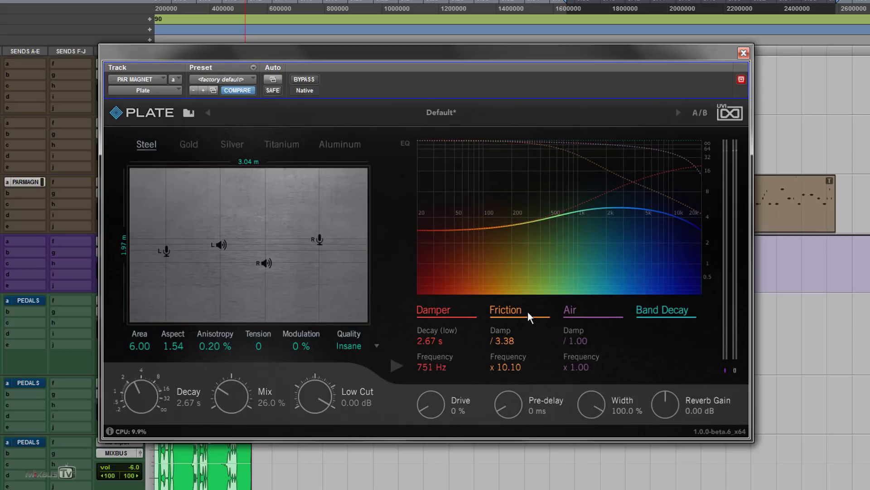
- Set the Air curve's damp to x 2.09 and its frequency to / 3.13, and disable Band Decay
{"action": "left_click_drag", "start_coordinate": [578, 339], "coordinate": [573, 189]}
{"action": "left_click", "coordinate": [653, 307]}
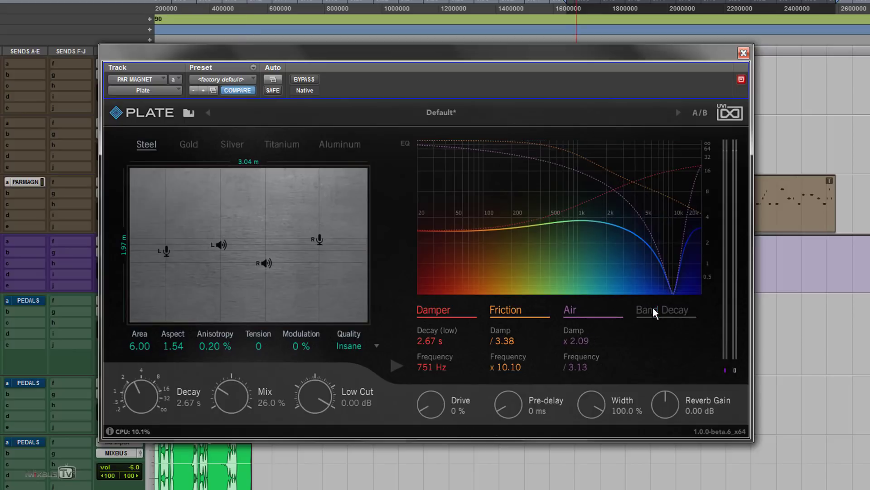
- Enable Band Decay, redraw its curve across the frequency range, and set the Air curve's damp to / 1.52
{"action": "left_click", "coordinate": [654, 312]}
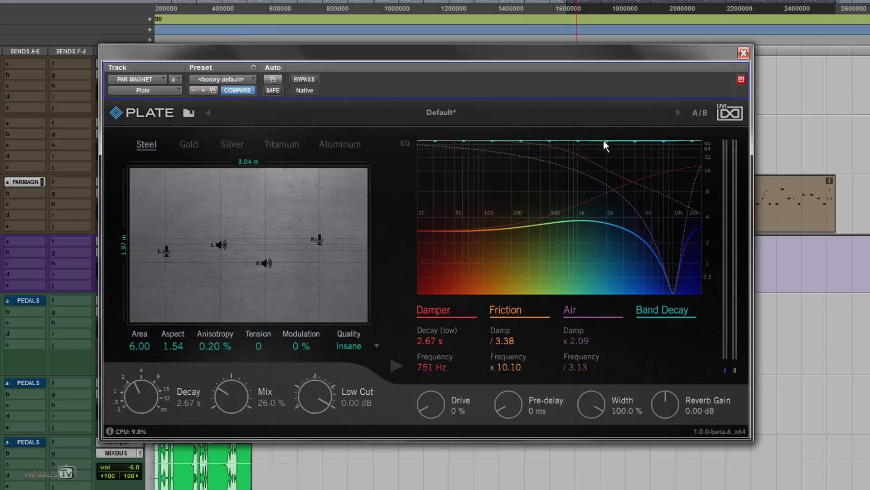
{"action": "left_click_drag", "start_coordinate": [603, 140], "coordinate": [504, 170]}
{"action": "mouse_move", "coordinate": [462, 210]}
{"action": "left_mouse_down"}
{"action": "mouse_move", "coordinate": [576, 205]}
{"action": "mouse_move", "coordinate": [449, 206]}
{"action": "mouse_move", "coordinate": [560, 205]}
{"action": "mouse_move", "coordinate": [612, 182]}
{"action": "left_mouse_up"}
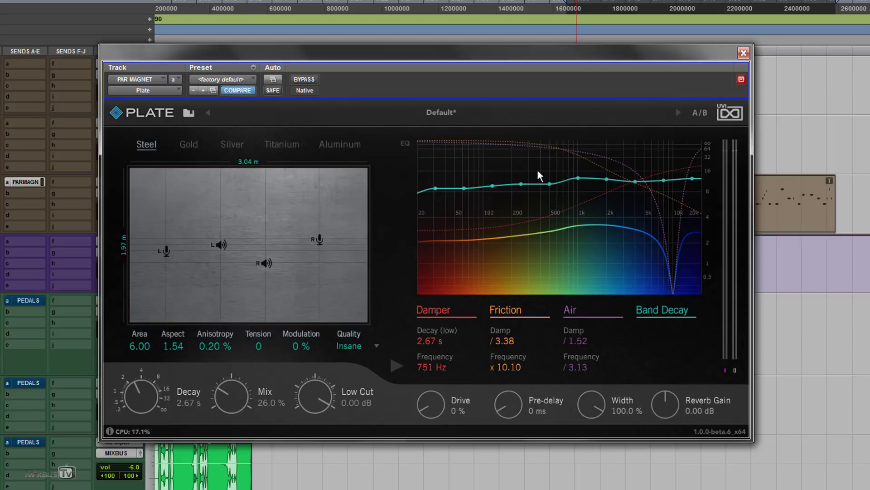
{"action": "mouse_move", "coordinate": [537, 171]}
{"action": "left_mouse_down"}
{"action": "mouse_move", "coordinate": [442, 170]}
{"action": "mouse_move", "coordinate": [612, 164]}
{"action": "left_mouse_up"}
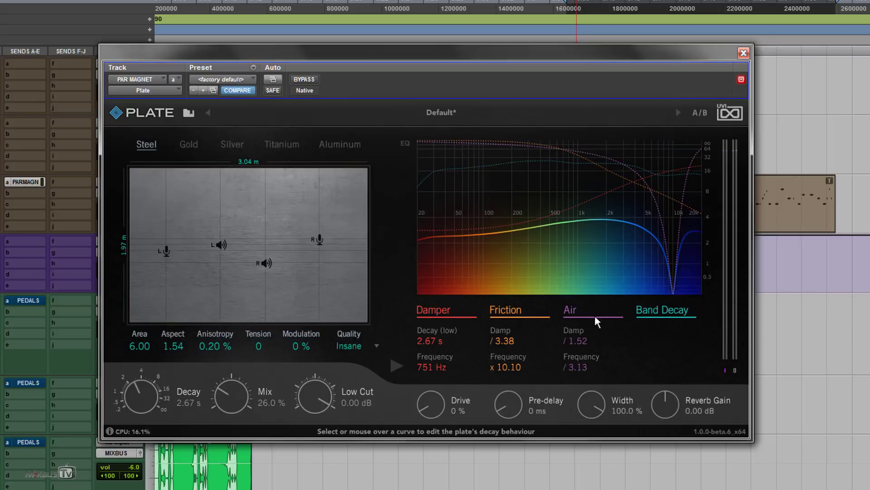
{"action": "left_click_drag", "start_coordinate": [595, 316], "coordinate": [453, 175]}
- In the EQ view, reshape the Band EQ curve and set the low cut to -14.24 dB at 169 Hz
{"action": "left_click", "coordinate": [405, 143]}
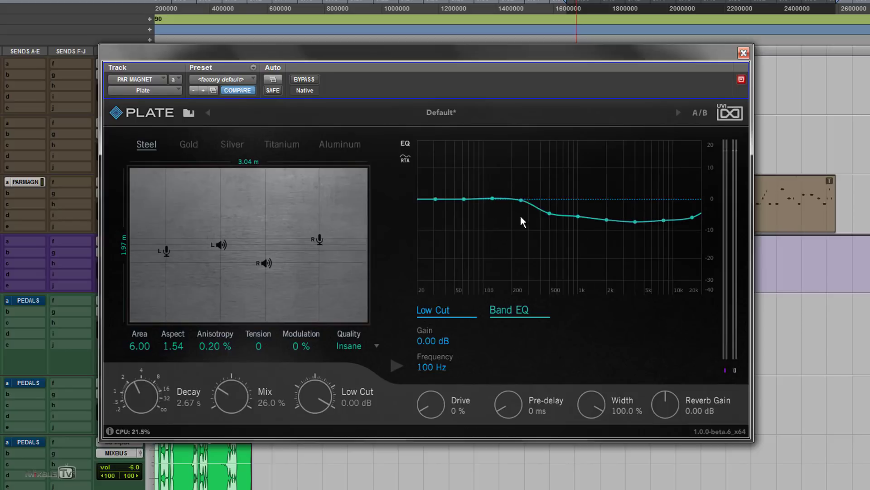
{"action": "left_click_drag", "start_coordinate": [548, 227], "coordinate": [641, 210]}
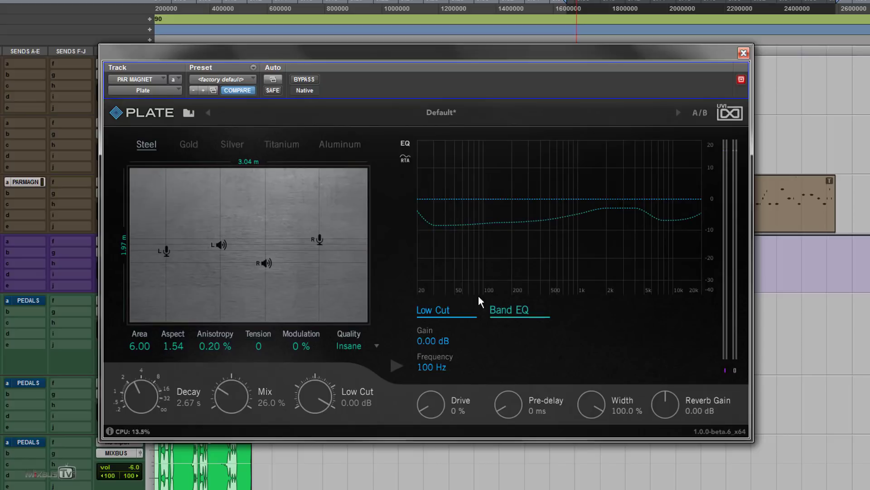
{"action": "left_click_drag", "start_coordinate": [430, 343], "coordinate": [557, 307]}
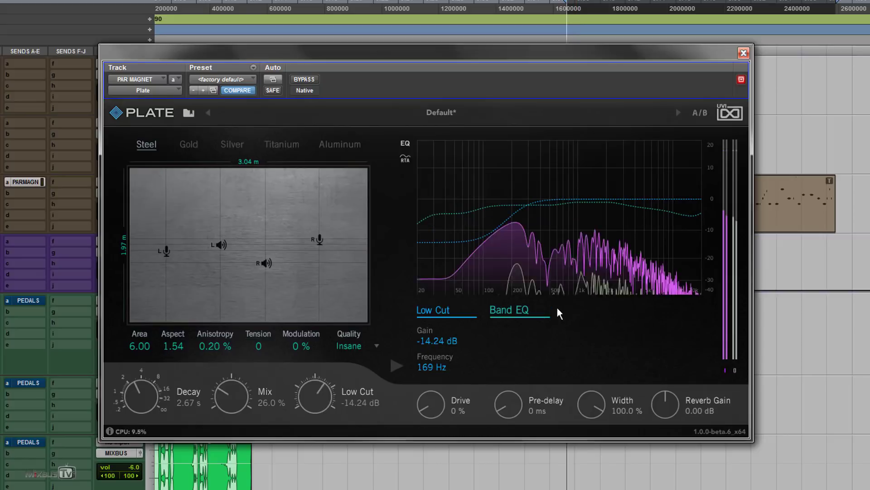
{"action": "mouse_move", "coordinate": [497, 206]}
{"action": "left_mouse_down"}
{"action": "mouse_move", "coordinate": [662, 202]}
{"action": "mouse_move", "coordinate": [505, 203]}
{"action": "left_mouse_up"}
{"action": "left_click", "coordinate": [406, 143]}
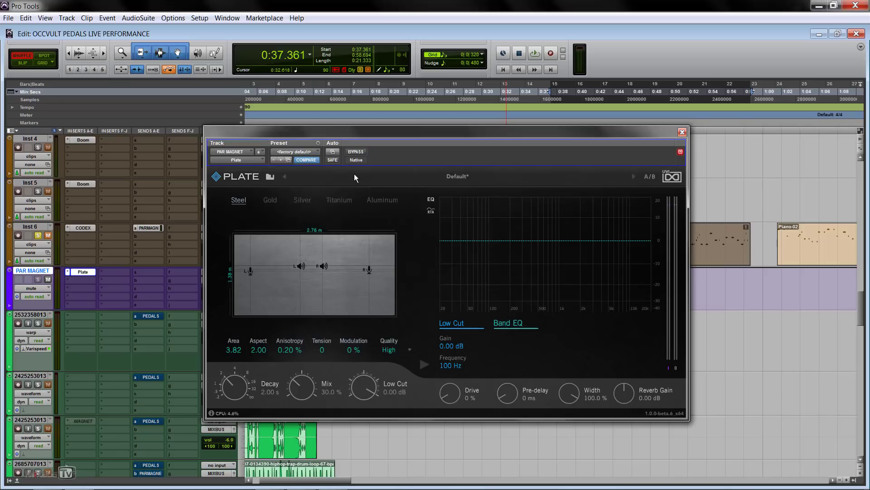
- Load the EDM Lead factory preset from the 07-MixbusTV category
{"action": "left_click", "coordinate": [330, 178]}
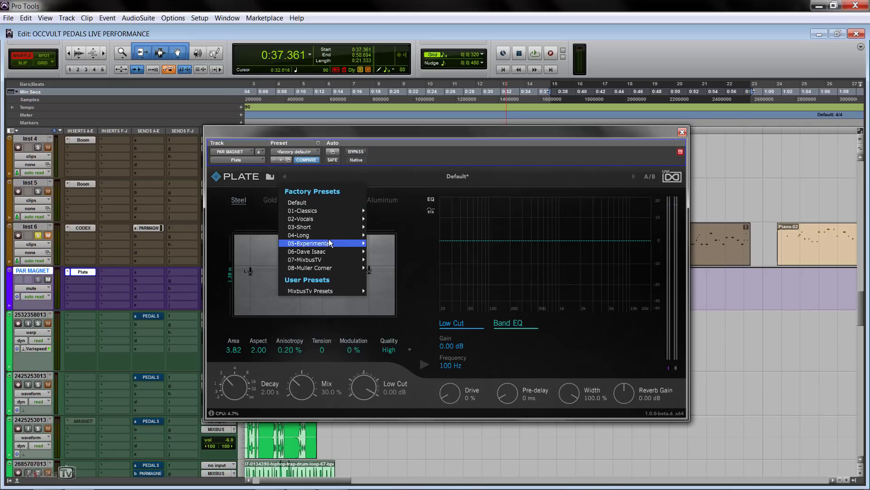
{"action": "mouse_move", "coordinate": [320, 260]}
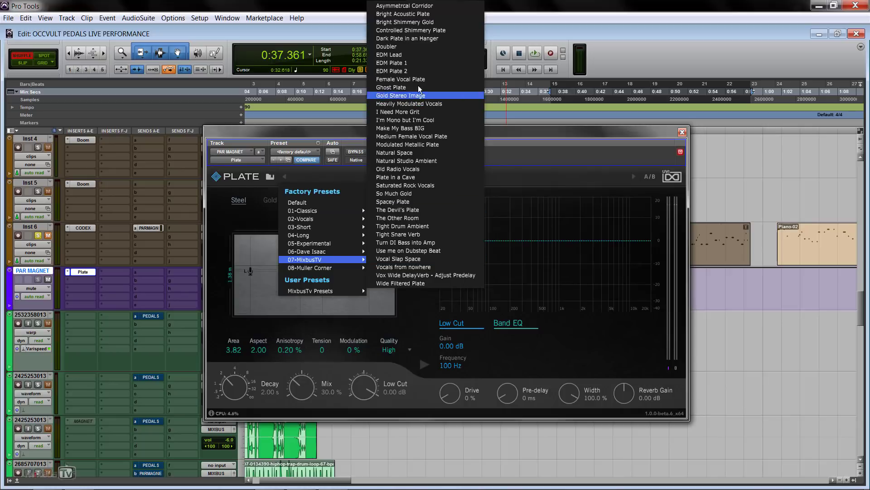
{"action": "left_click", "coordinate": [410, 54]}
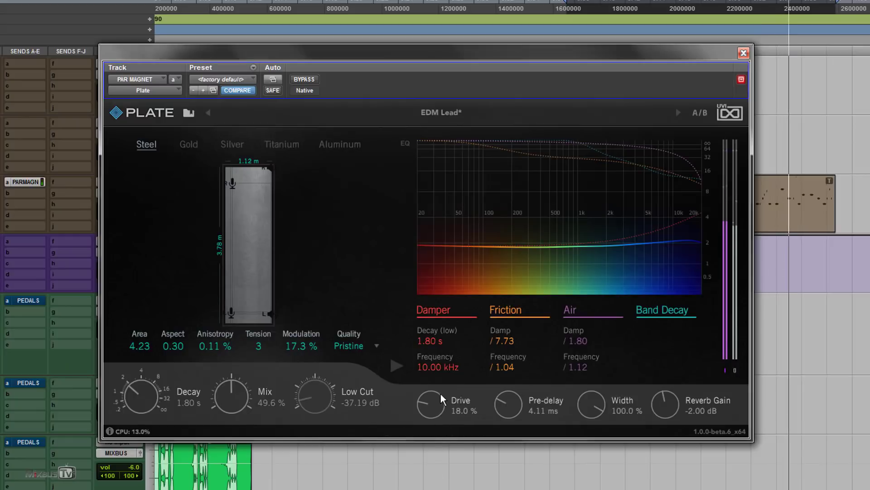
- Lower the drive to 8.80 % and the mix to 43.2 %, and set the decay to 2.00 s after trying 9.99 s
{"action": "left_click_drag", "start_coordinate": [441, 394], "coordinate": [437, 416]}
{"action": "left_click_drag", "start_coordinate": [208, 395], "coordinate": [228, 399]}
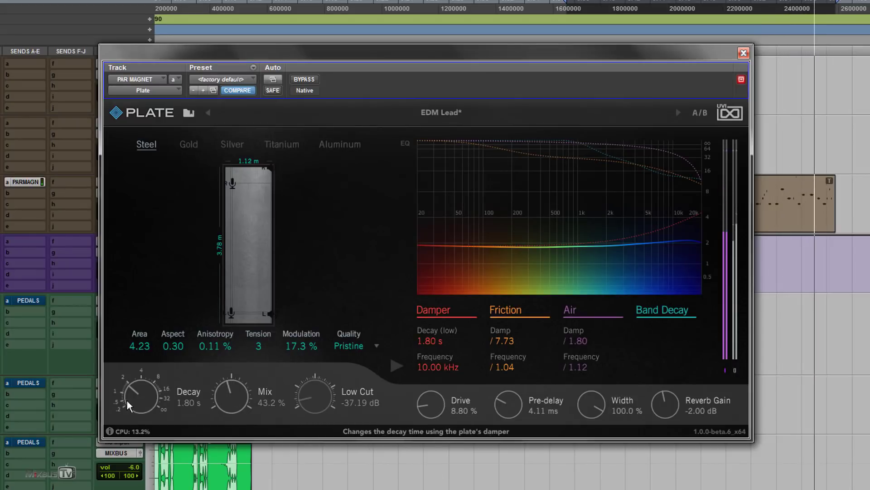
{"action": "left_click_drag", "start_coordinate": [127, 401], "coordinate": [148, 335]}
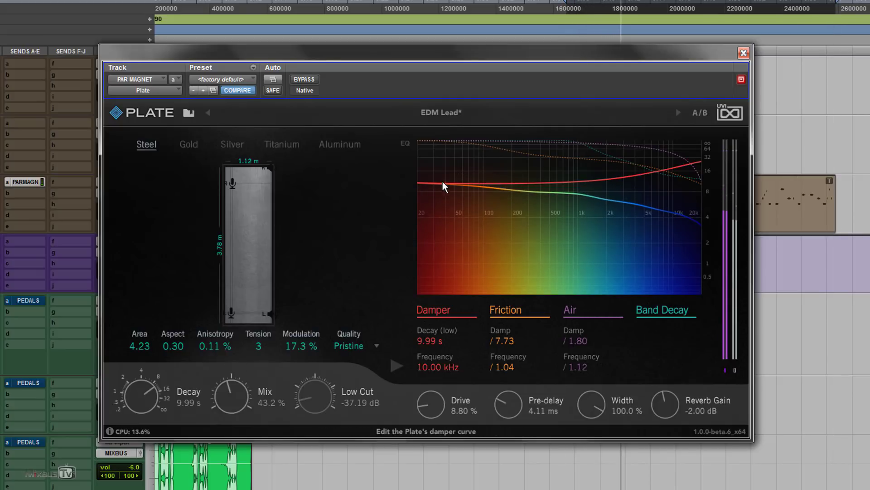
{"action": "left_click_drag", "start_coordinate": [437, 184], "coordinate": [562, 246]}
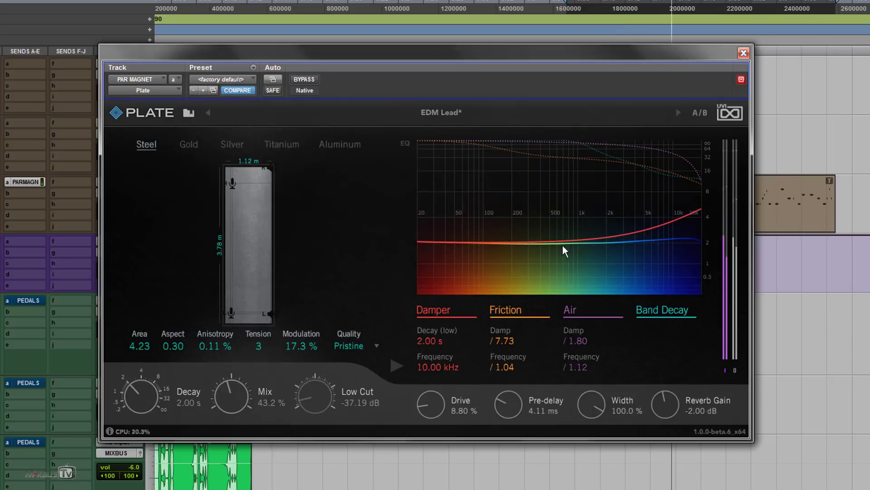
- Raise the decay to 4.43 s and set the mix to 77.6 % after trying it fully wet
{"action": "left_click_drag", "start_coordinate": [231, 393], "coordinate": [248, 326]}
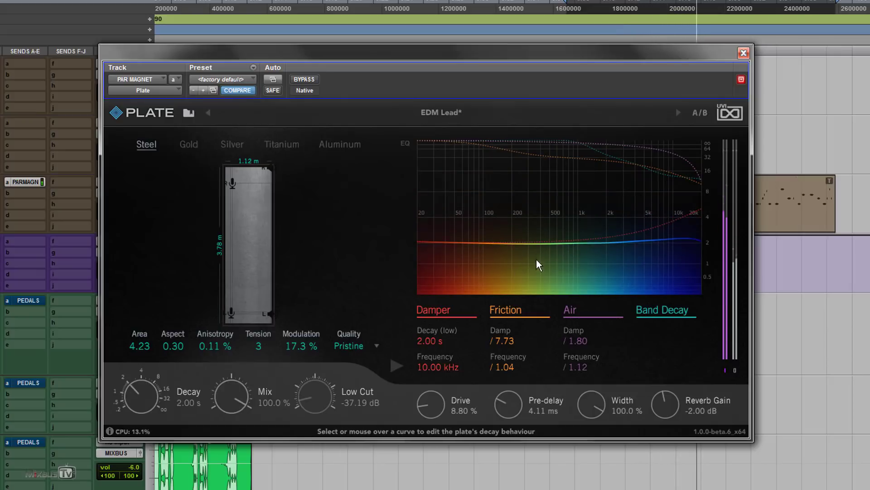
{"action": "left_click_drag", "start_coordinate": [537, 259], "coordinate": [556, 212]}
{"action": "left_click_drag", "start_coordinate": [223, 397], "coordinate": [241, 420]}
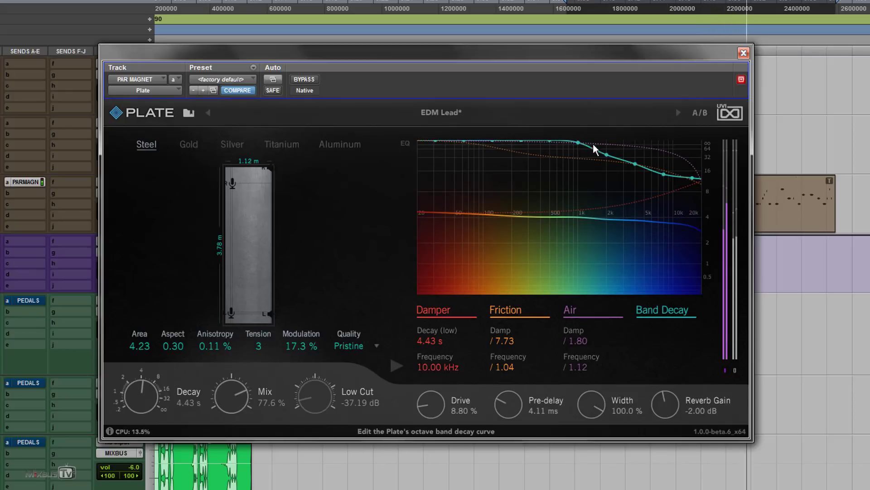
- Reshape the Band Decay curve to cut decay below about 200 Hz and keep it at maximum through most higher bands
{"action": "left_click", "coordinate": [611, 153]}
{"action": "mouse_move", "coordinate": [521, 221]}
{"action": "left_mouse_down"}
{"action": "mouse_move", "coordinate": [572, 217]}
{"action": "mouse_move", "coordinate": [632, 134]}
{"action": "mouse_move", "coordinate": [656, 129]}
{"action": "mouse_move", "coordinate": [518, 128]}
{"action": "left_mouse_up"}
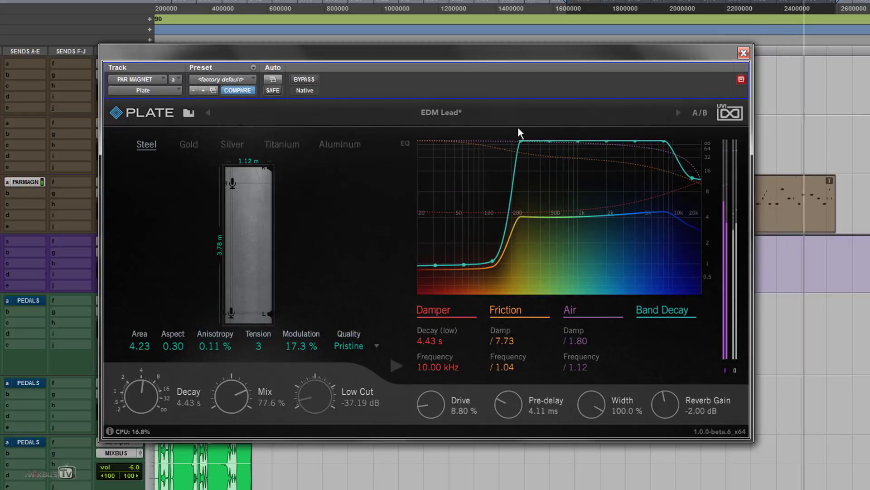
{"action": "double_click", "coordinate": [676, 311]}
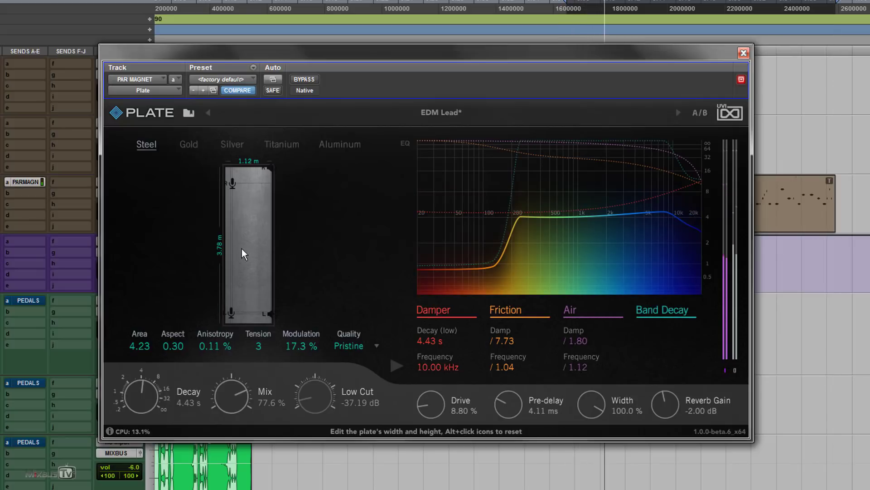
- Try very narrow plate proportions, ending with an aspect ratio of 1.18 and a mix of 82.4 %
{"action": "scroll", "coordinate": [180, 350], "scroll_direction": "down", "scroll_amount": 5}
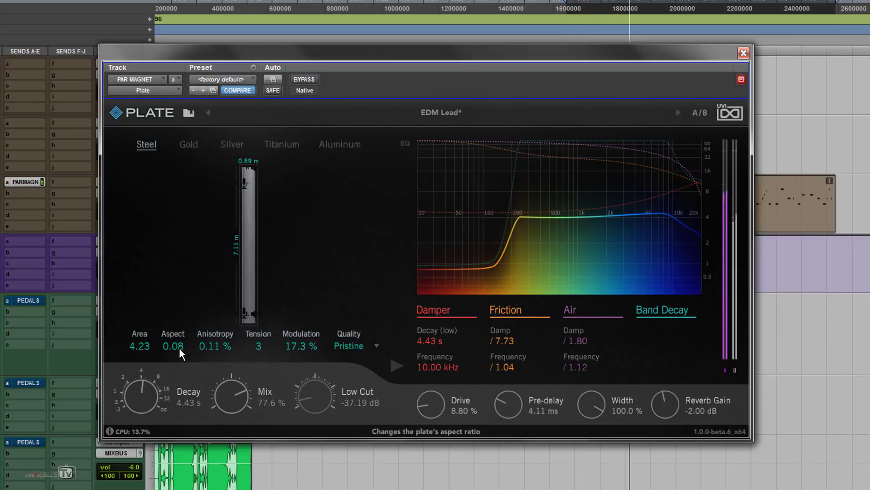
{"action": "left_click_drag", "start_coordinate": [216, 394], "coordinate": [227, 357]}
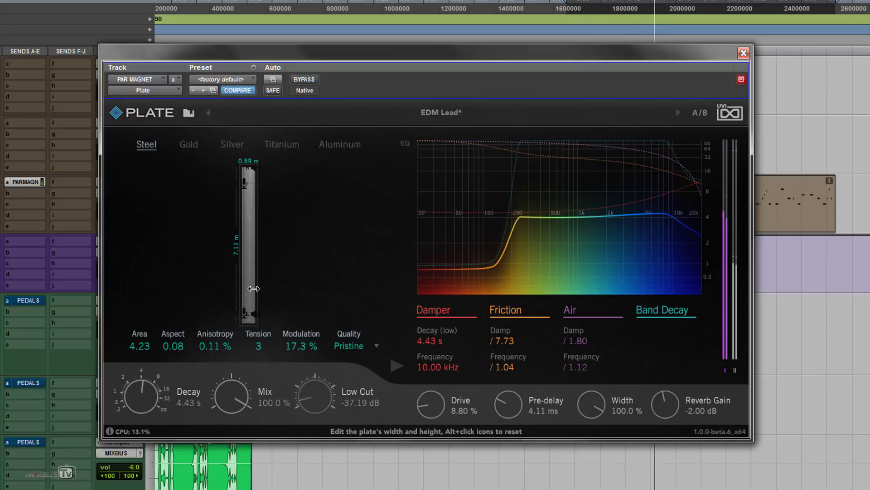
{"action": "scroll", "coordinate": [178, 343], "scroll_direction": "up", "scroll_amount": 3}
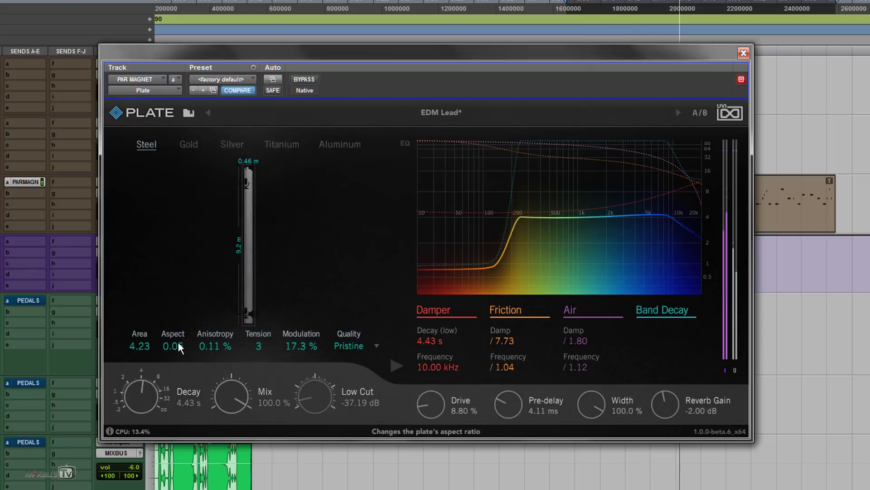
{"action": "scroll", "coordinate": [178, 344], "scroll_direction": "up", "scroll_amount": 10}
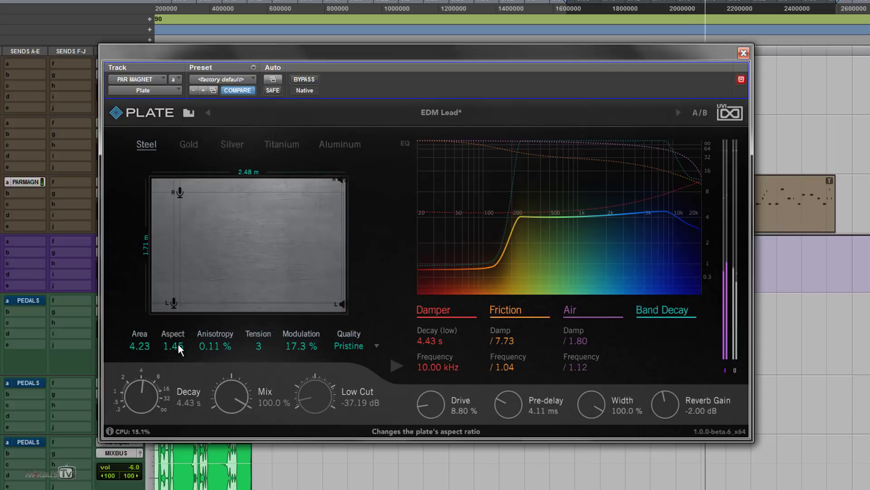
{"action": "scroll", "coordinate": [178, 345], "scroll_direction": "down", "scroll_amount": 3}
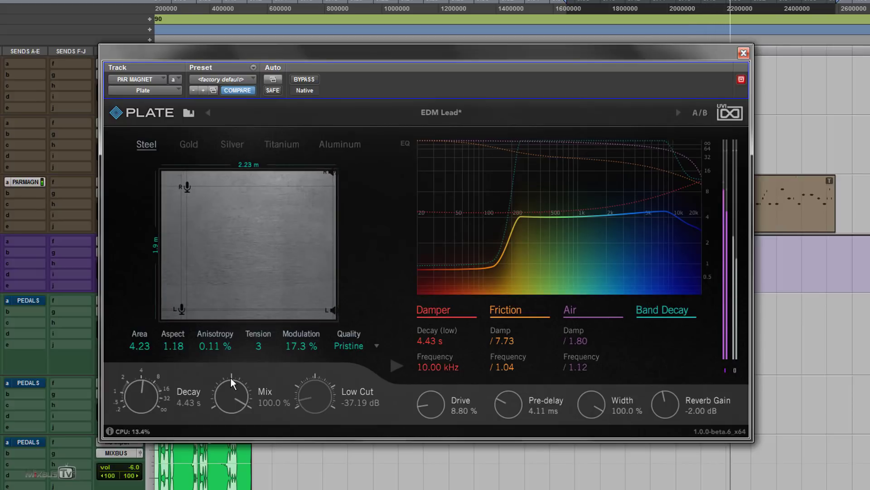
{"action": "left_click_drag", "start_coordinate": [231, 377], "coordinate": [230, 393]}
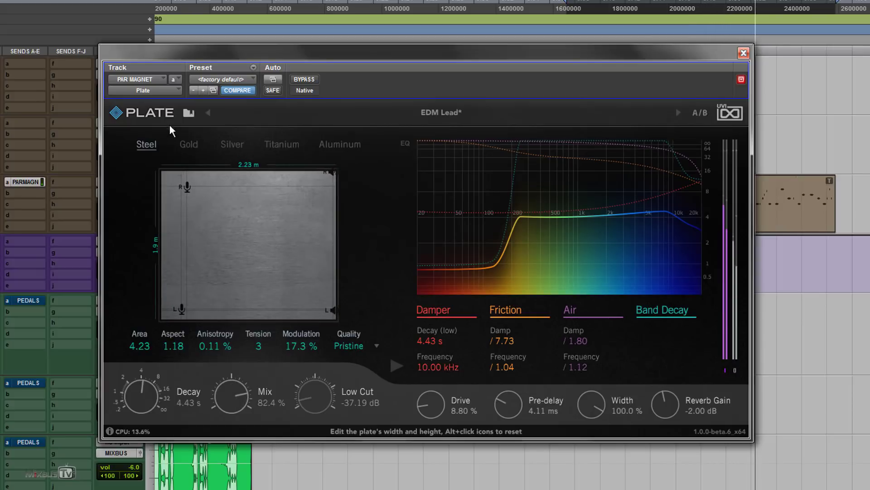
- Try Gold and Silver as the plate material before choosing Titanium, and raise the mix to 89.5 %
{"action": "left_click", "coordinate": [190, 145]}
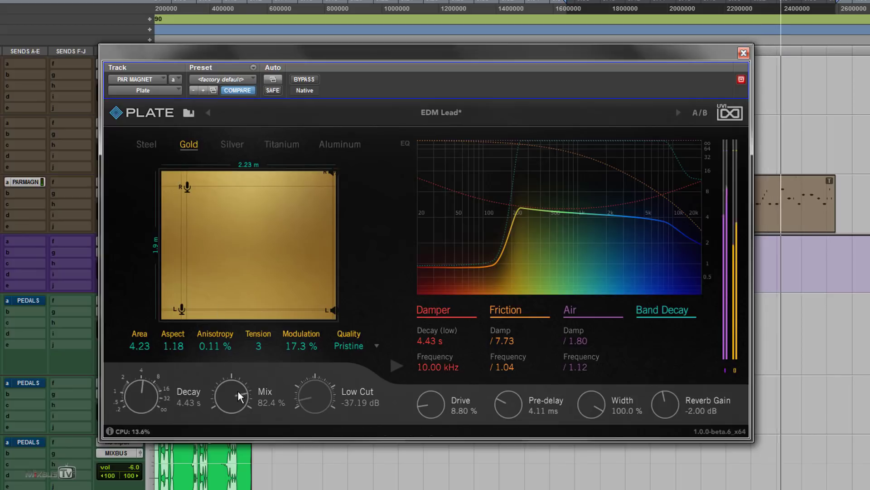
{"action": "scroll", "coordinate": [238, 393], "scroll_direction": "up", "scroll_amount": 3}
{"action": "left_click", "coordinate": [231, 142]}
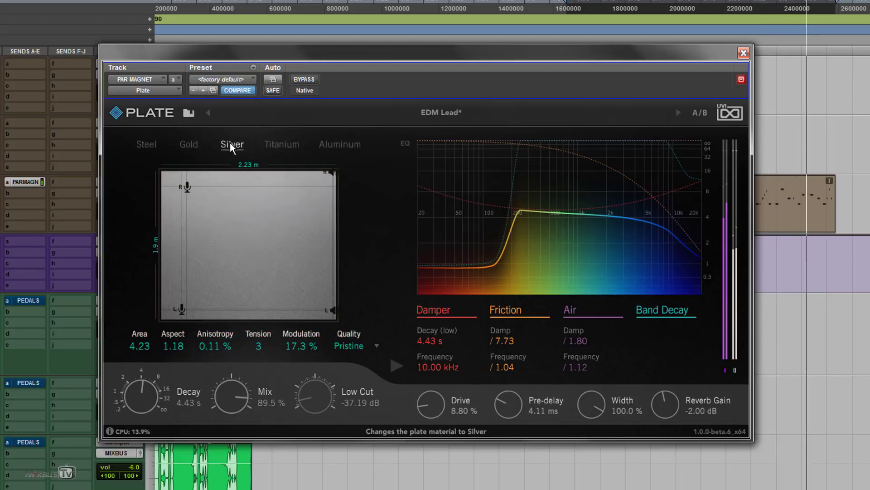
{"action": "left_click", "coordinate": [282, 145]}
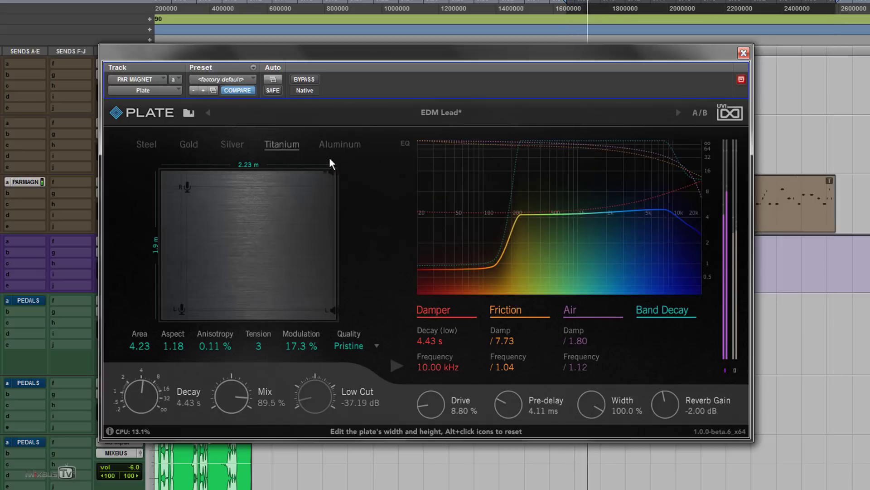
- Change the plate material to Aluminum and move both speakers and both microphones away from the plate's edges and corners
{"action": "left_click_drag", "start_coordinate": [307, 184], "coordinate": [263, 212]}
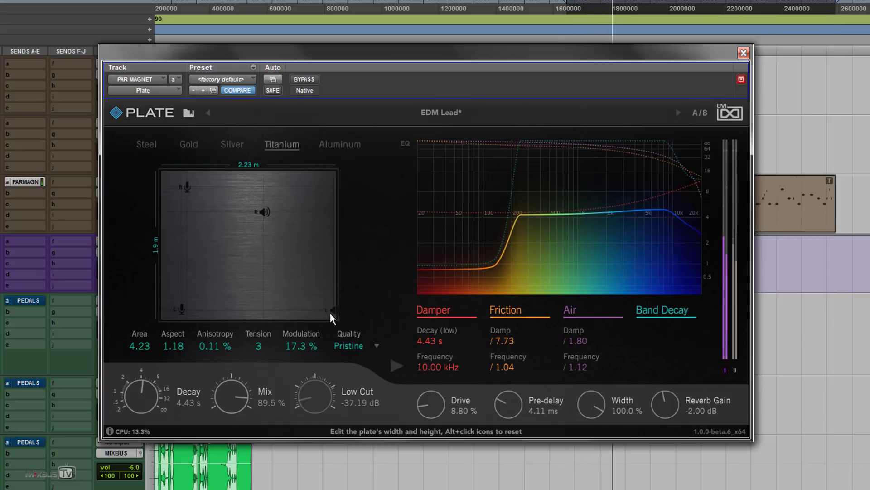
{"action": "left_click_drag", "start_coordinate": [331, 310], "coordinate": [277, 276]}
{"action": "left_click", "coordinate": [331, 144]}
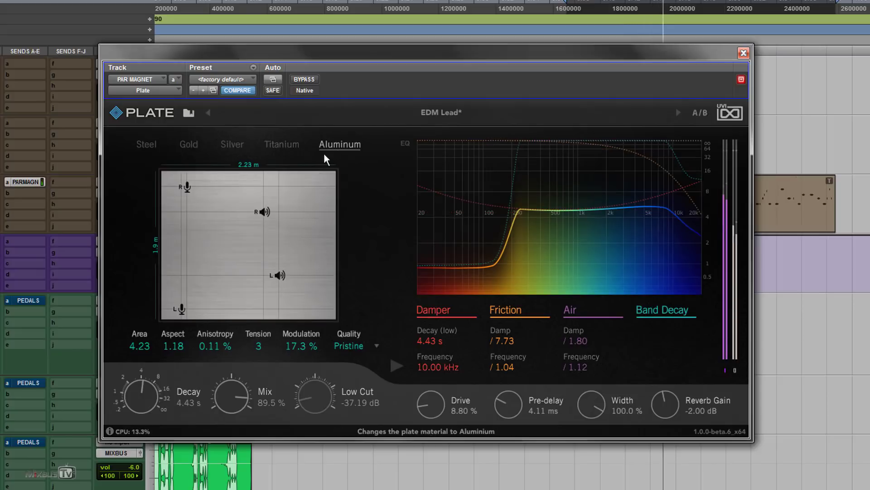
{"action": "left_click_drag", "start_coordinate": [180, 307], "coordinate": [232, 232]}
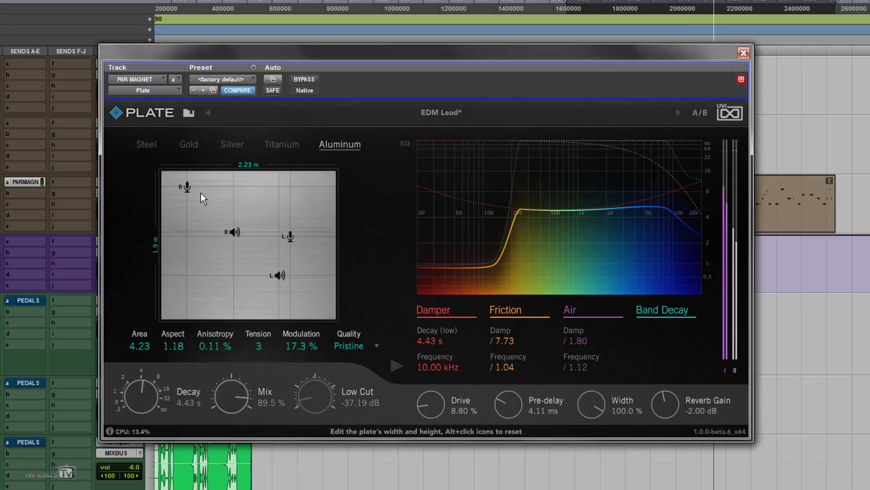
{"action": "left_click_drag", "start_coordinate": [187, 187], "coordinate": [191, 257]}
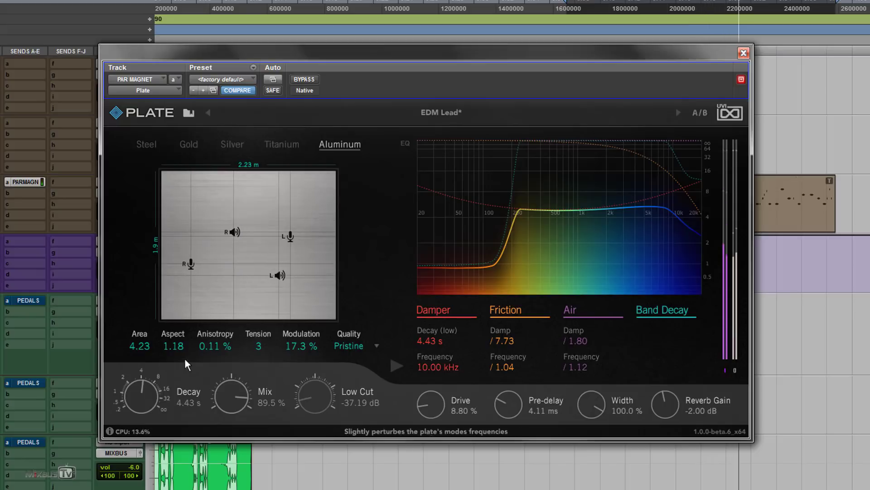
- Set the decay to 2.59 s and redraw the Band Decay curve with more low-mid decay and much shorter highs
{"action": "left_click_drag", "start_coordinate": [149, 396], "coordinate": [150, 411]}
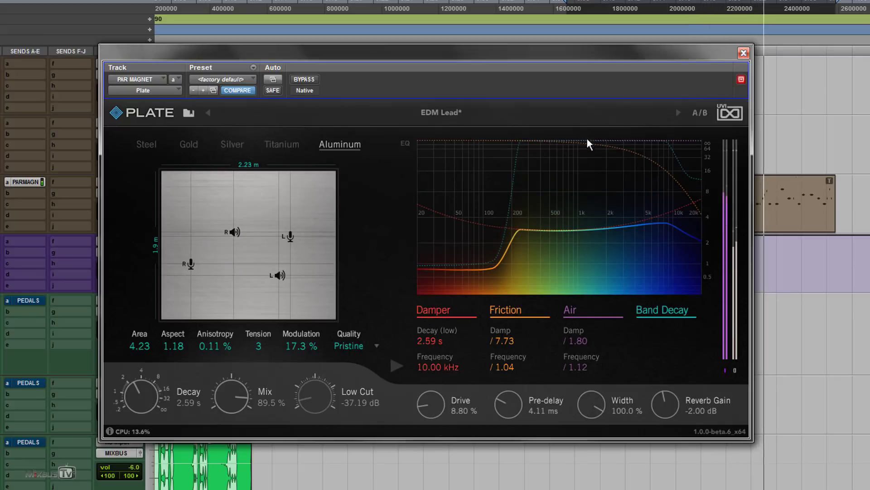
{"action": "left_click_drag", "start_coordinate": [589, 145], "coordinate": [441, 188]}
{"action": "left_click_drag", "start_coordinate": [692, 178], "coordinate": [684, 268]}
{"action": "mouse_move", "coordinate": [227, 392]}
{"action": "left_mouse_down"}
{"action": "mouse_move", "coordinate": [237, 351]}
{"action": "mouse_move", "coordinate": [241, 388]}
{"action": "left_mouse_up"}
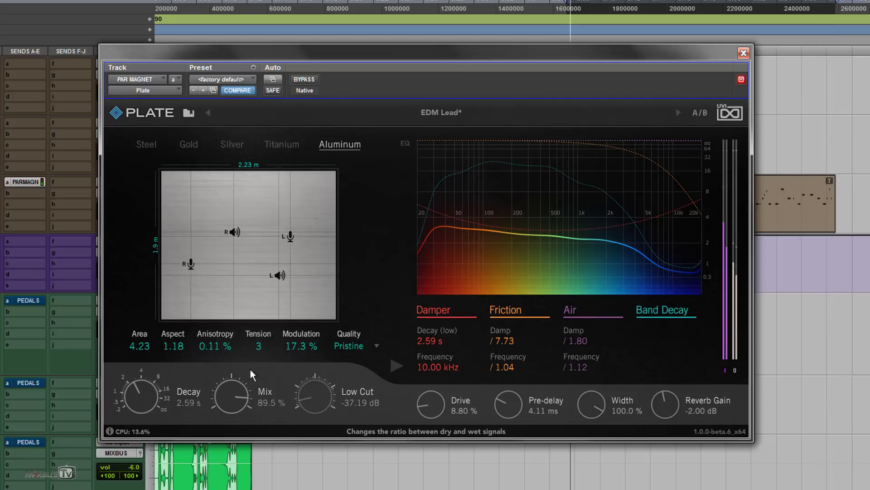
- Load the EDM Plate 1 factory preset from the 07-MixbusTV category
{"action": "left_click", "coordinate": [449, 111]}
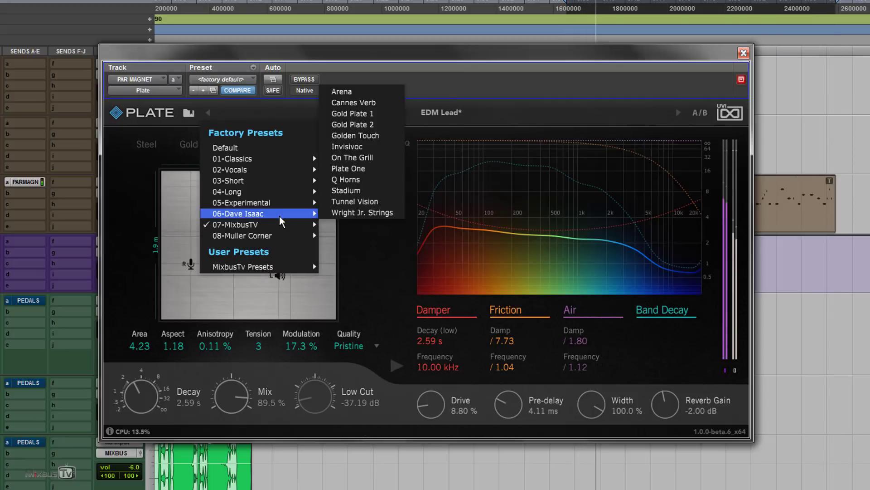
{"action": "mouse_move", "coordinate": [272, 224]}
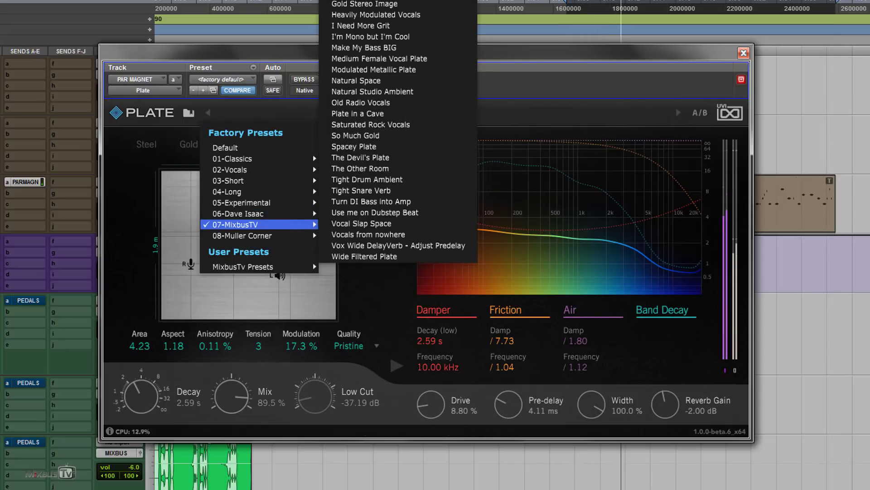
{"action": "left_click", "coordinate": [420, 105]}
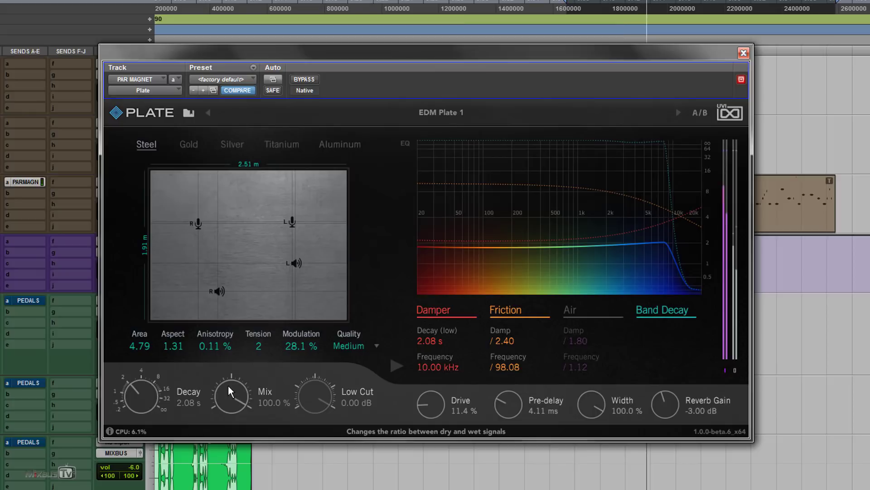
- Set the EDM Plate 1 mix to 89.5 % and advance to the EDM Plate 2 preset
{"action": "left_click_drag", "start_coordinate": [227, 388], "coordinate": [231, 397]}
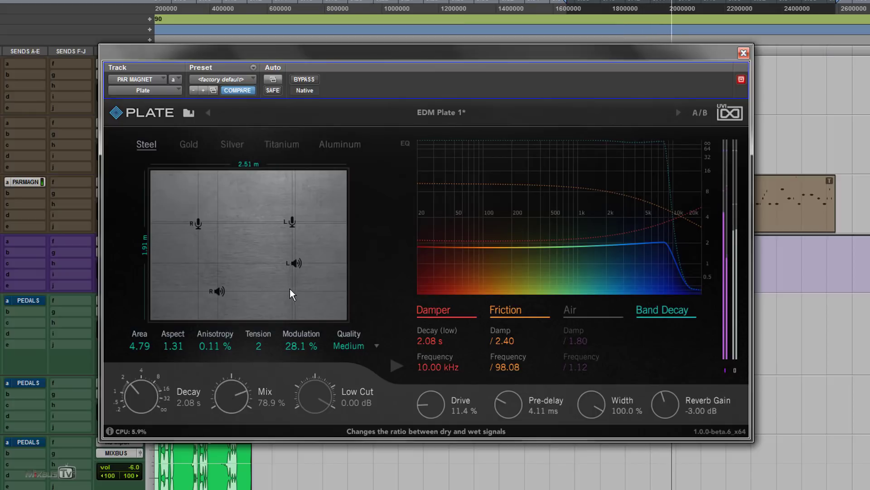
{"action": "left_click_drag", "start_coordinate": [290, 290], "coordinate": [294, 217]}
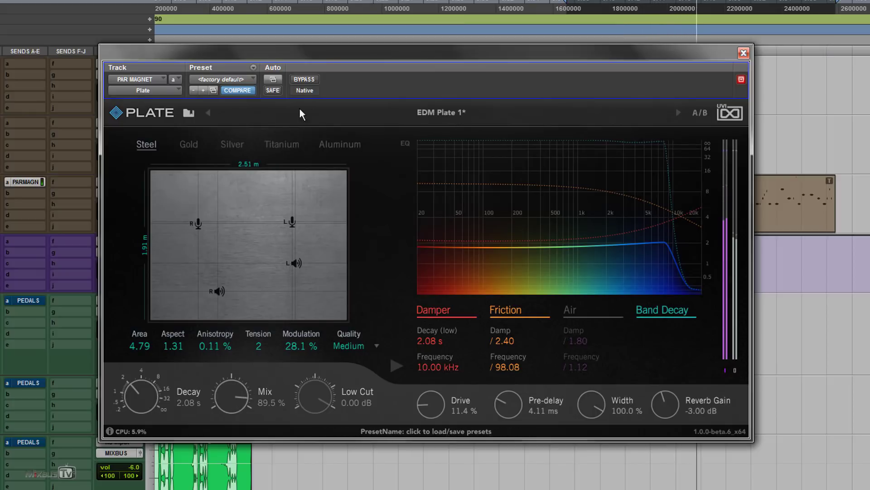
{"action": "left_click", "coordinate": [679, 113]}
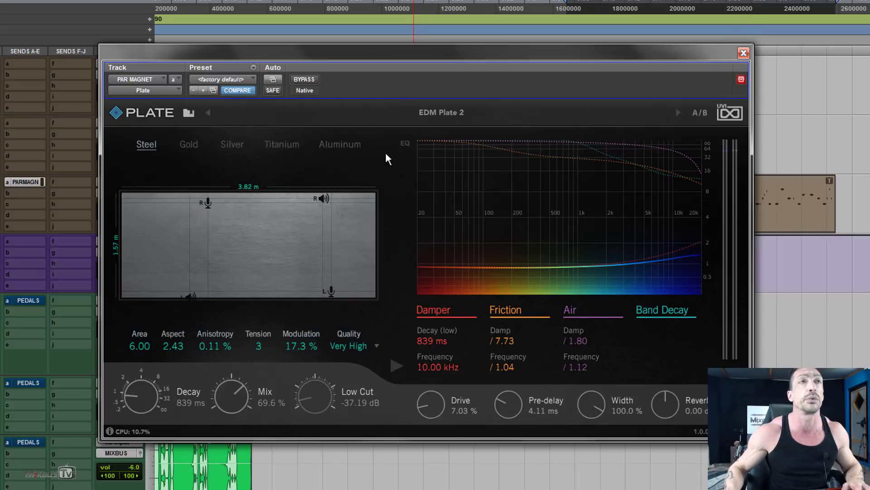
- Play the track and compare the EDM Plate 2 sound with the plug-in bypassed and active
{"action": "key", "text": "space"}
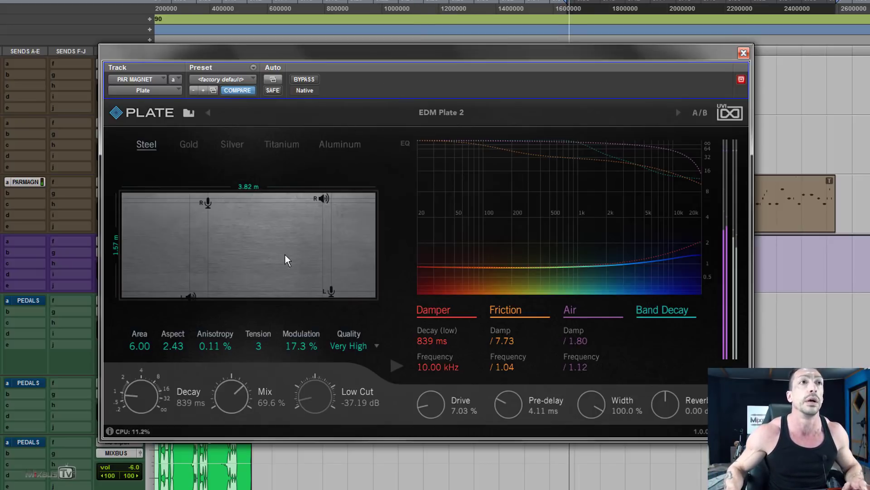
{"action": "left_click", "coordinate": [316, 79]}
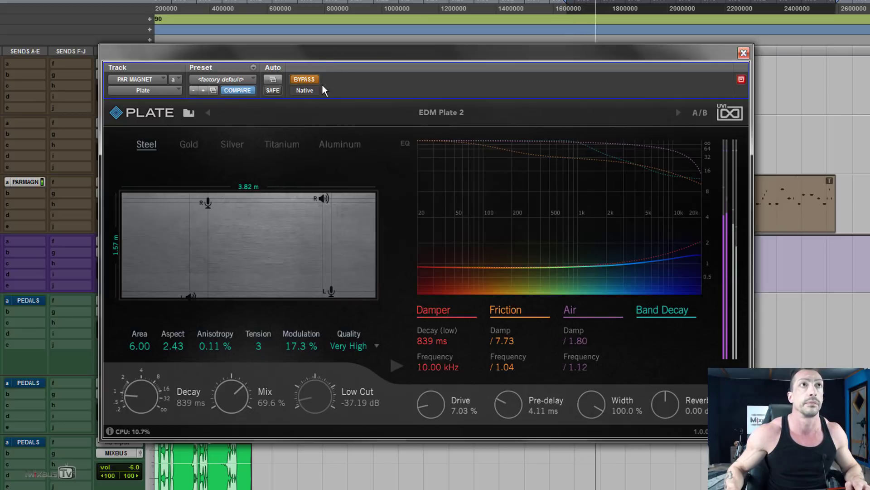
{"action": "left_click", "coordinate": [313, 81]}
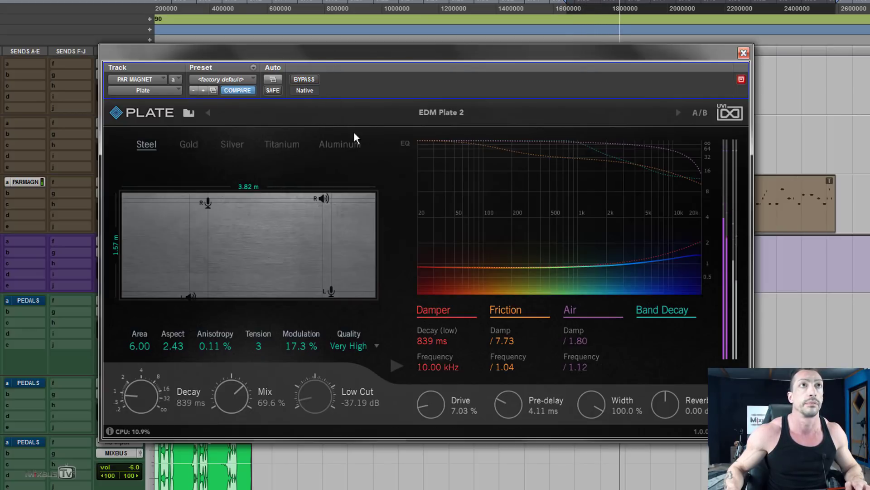
- Look at the factory preset categories and at the EQ curve of EDM Plate 2
{"action": "left_click", "coordinate": [430, 116]}
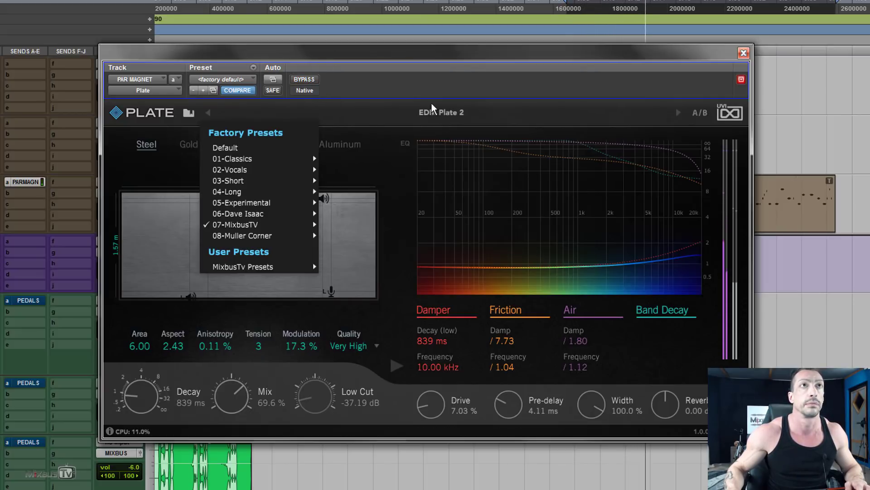
{"action": "left_click", "coordinate": [432, 83]}
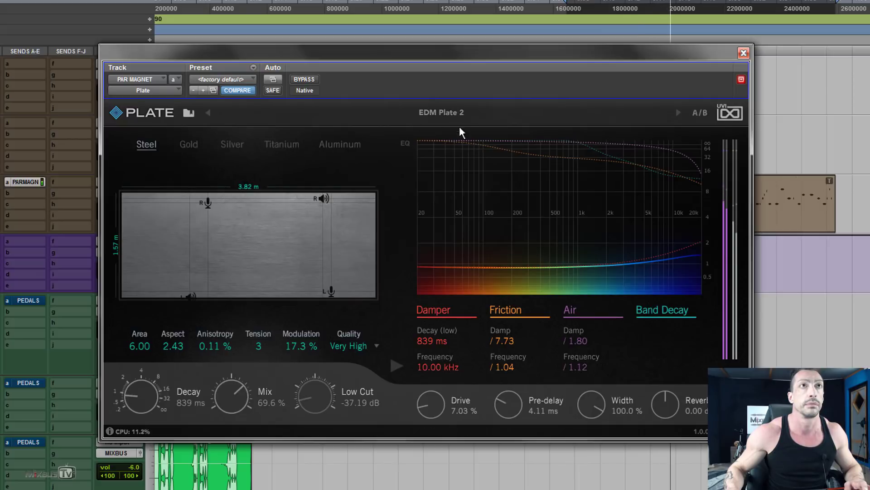
{"action": "left_click", "coordinate": [406, 142]}
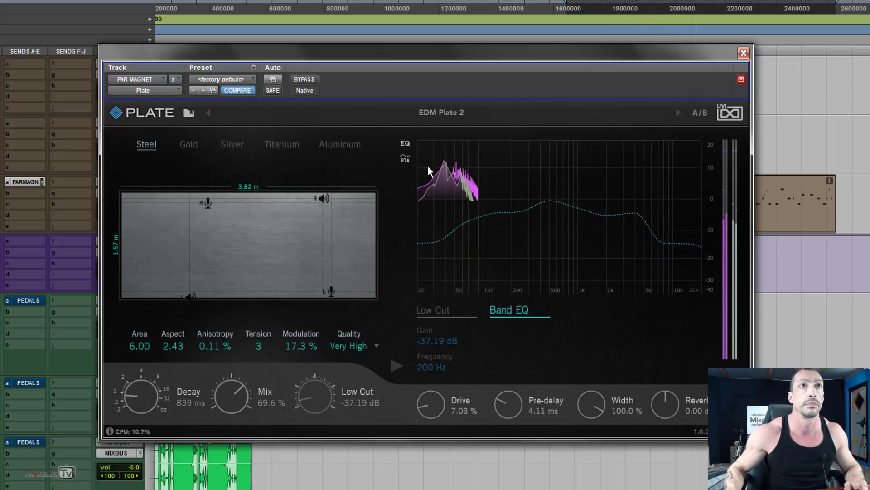
{"action": "left_click", "coordinate": [403, 143]}
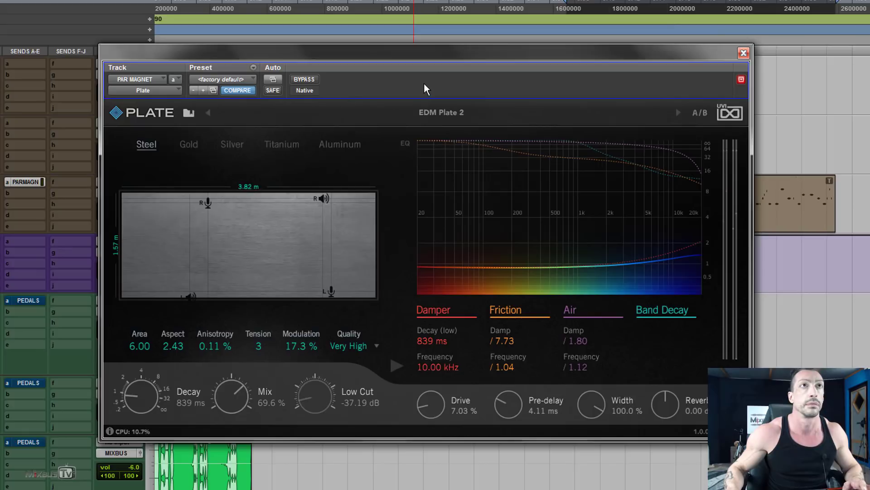
- Load the Asymmetrcal Corridor preset from the 07-MixbusTV category, set its mix to 89.5 % and audition it
{"action": "left_click", "coordinate": [404, 112]}
{"action": "mouse_move", "coordinate": [296, 224]}
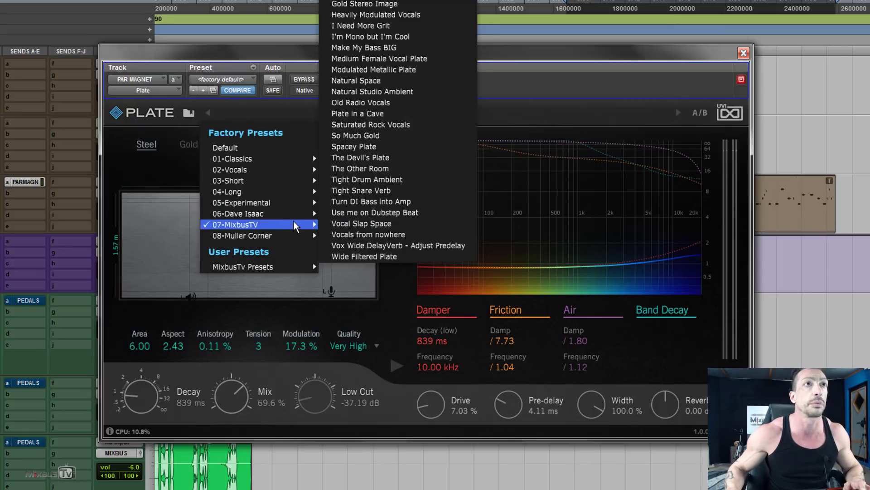
{"action": "left_click", "coordinate": [348, 224]}
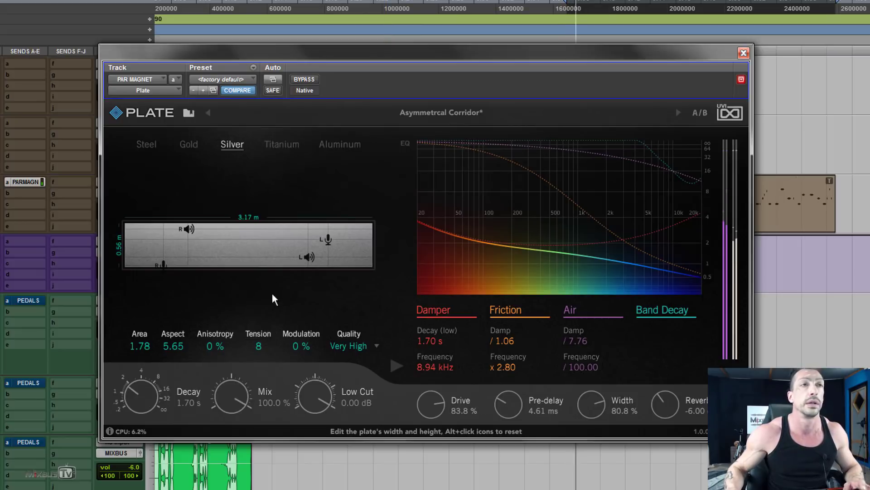
{"action": "scroll", "coordinate": [238, 397], "scroll_direction": "down", "scroll_amount": 3}
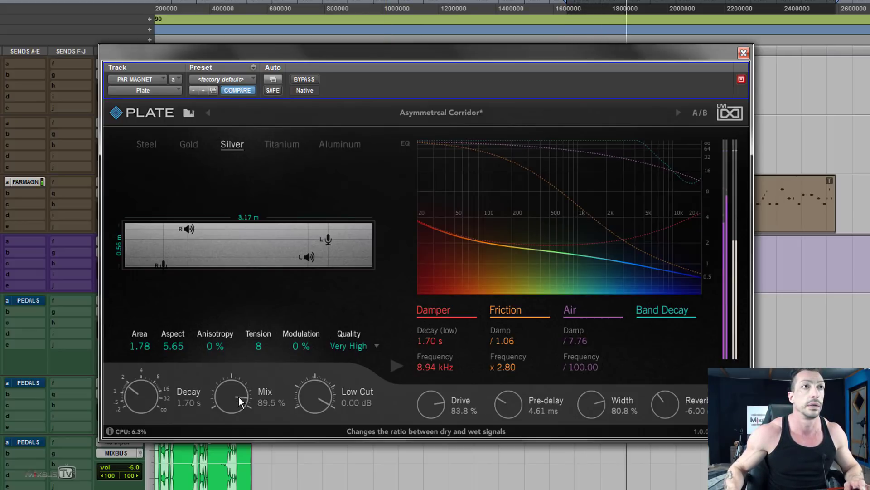
{"action": "key", "text": "space"}
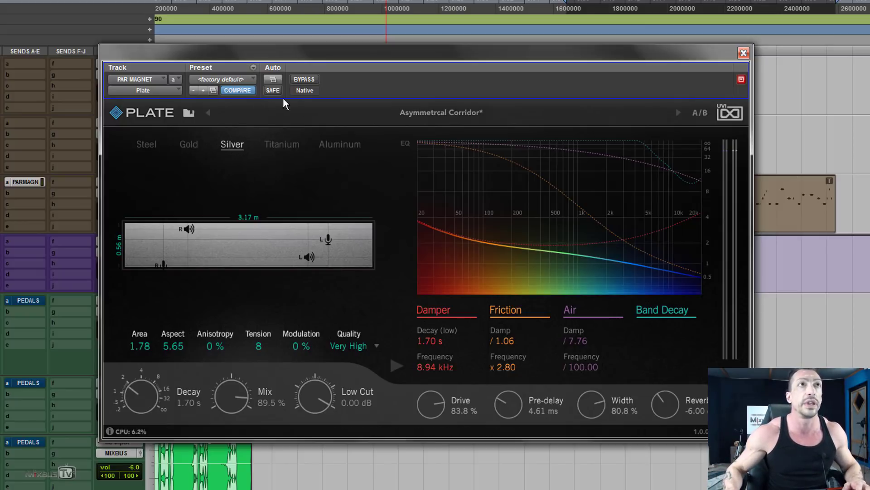
- Load the Natural Space factory preset from the 07-MixbusTV category
{"action": "left_click", "coordinate": [454, 115]}
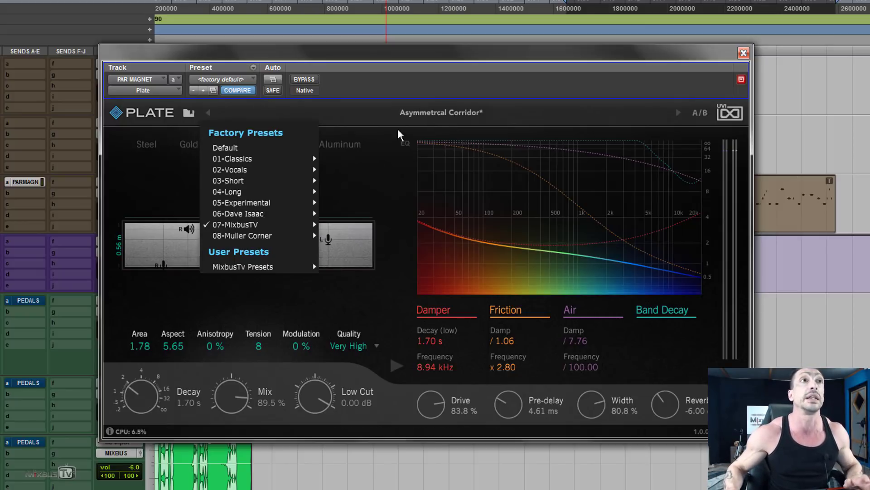
{"action": "mouse_move", "coordinate": [300, 224]}
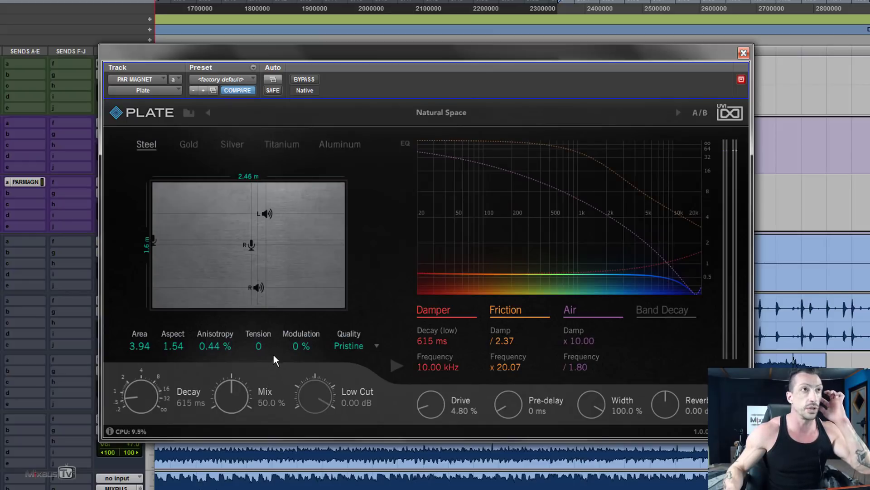
{"action": "left_click", "coordinate": [447, 112]}
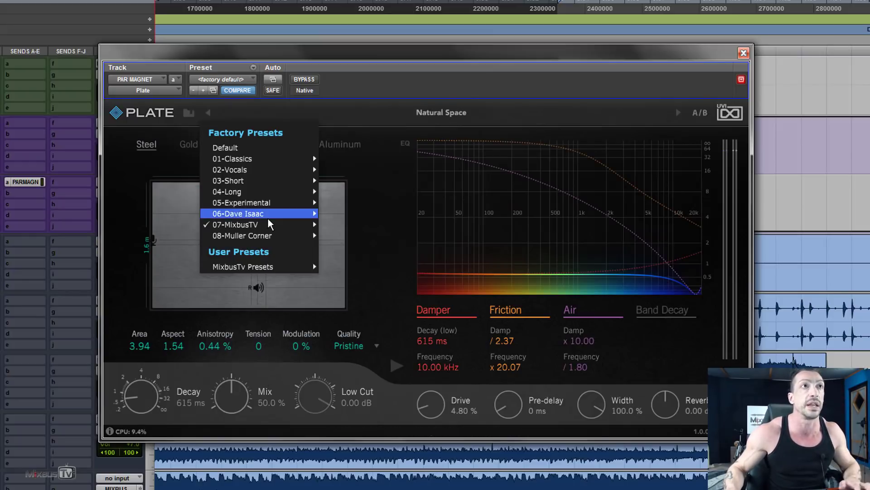
{"action": "left_click", "coordinate": [592, 74]}
- Play the session from the beginning and lower the Natural Space mix to 15.2 %
{"action": "key", "text": "Return"}
{"action": "key", "text": "space"}
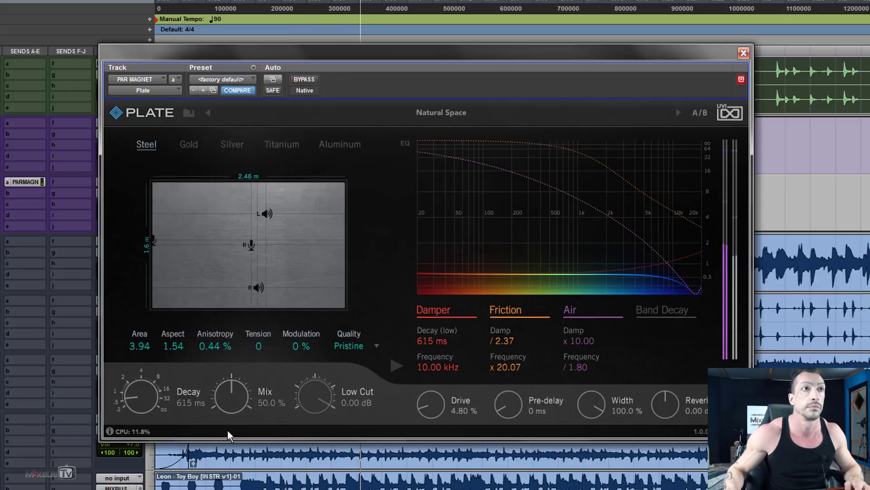
{"action": "left_click_drag", "start_coordinate": [225, 383], "coordinate": [229, 459]}
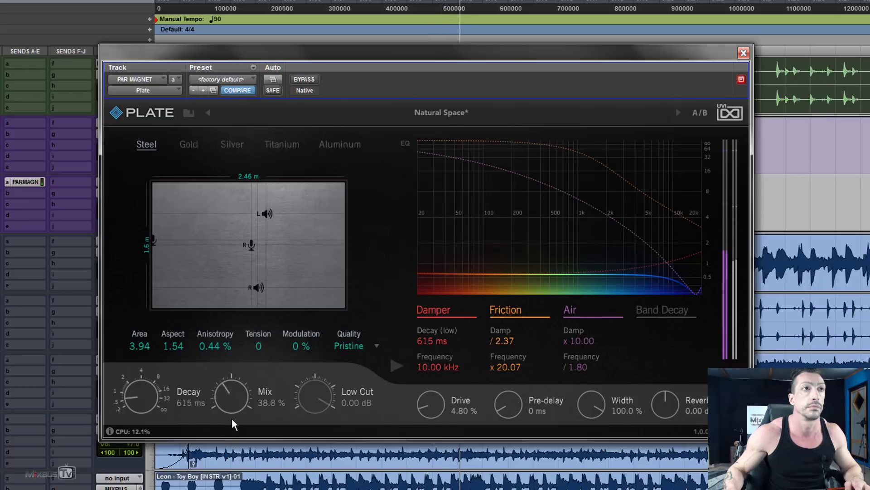
{"action": "left_click_drag", "start_coordinate": [229, 459], "coordinate": [229, 454]}
- Compare Natural Space with the bypassed signal and raise the mix to 48.0 %
{"action": "left_click", "coordinate": [304, 79]}
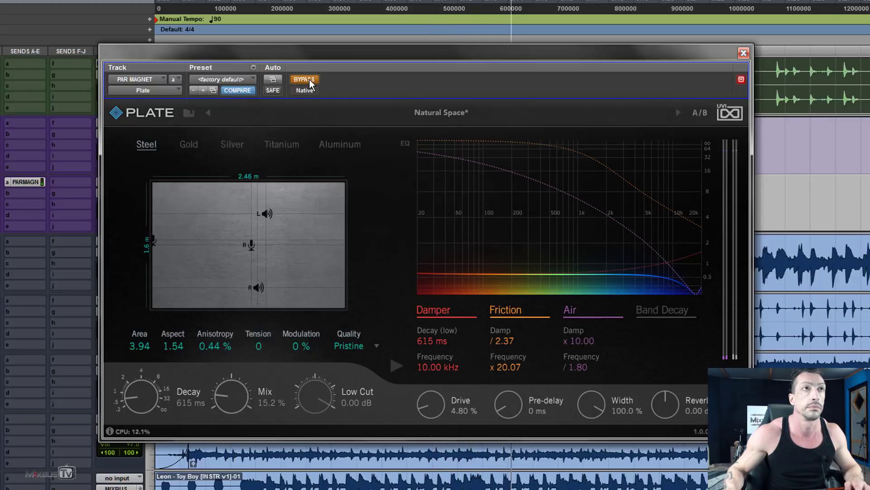
{"action": "left_click", "coordinate": [311, 84]}
{"action": "left_click_drag", "start_coordinate": [254, 384], "coordinate": [243, 374]}
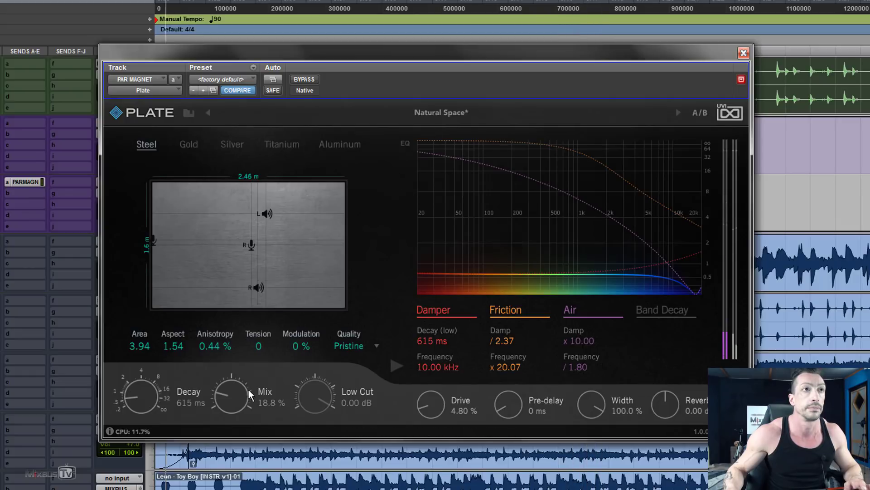
{"action": "mouse_move", "coordinate": [235, 389]}
{"action": "left_mouse_down"}
{"action": "mouse_move", "coordinate": [241, 405]}
{"action": "mouse_move", "coordinate": [240, 395]}
{"action": "left_mouse_up"}
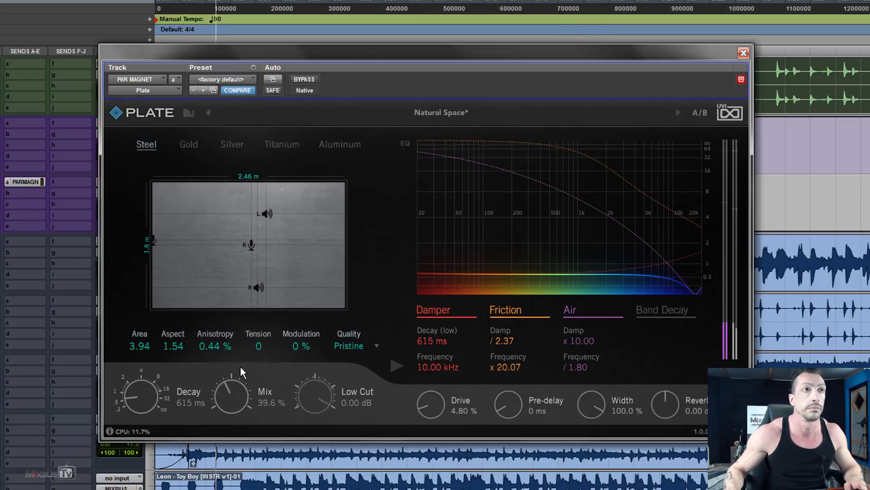
{"action": "left_click_drag", "start_coordinate": [241, 355], "coordinate": [242, 357]}
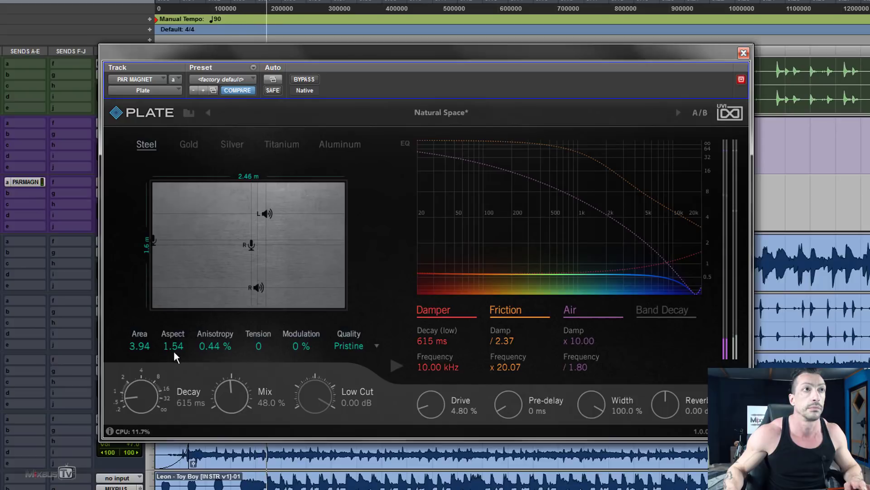
- Set the plate's area to 6.00 and mix to 40.8 %, trying aspects 0.27 and 5.74 before setting aspect 7.84 and anisotropy 0.29 %
{"action": "left_click_drag", "start_coordinate": [140, 345], "coordinate": [136, 297]}
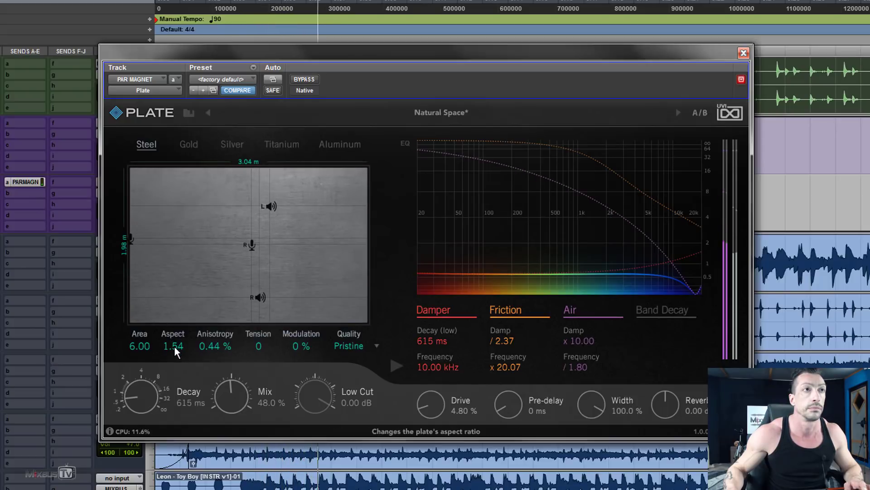
{"action": "left_click_drag", "start_coordinate": [182, 348], "coordinate": [180, 392]}
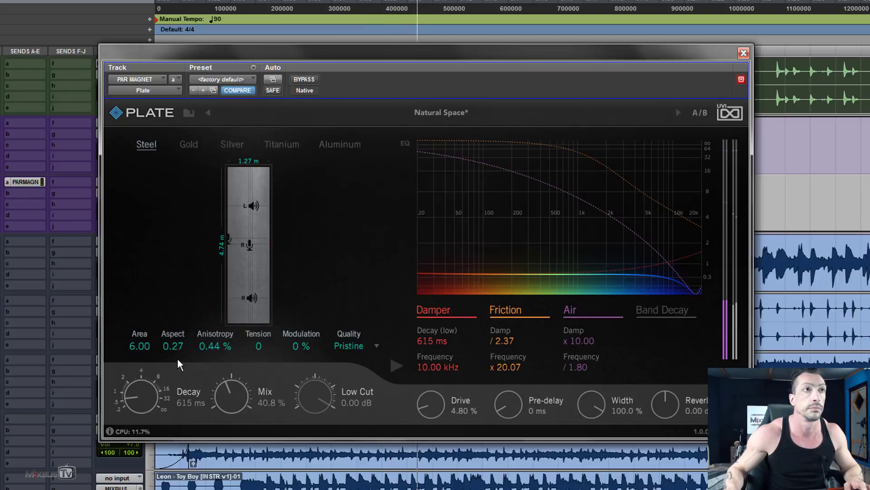
{"action": "left_click_drag", "start_coordinate": [178, 351], "coordinate": [180, 271]}
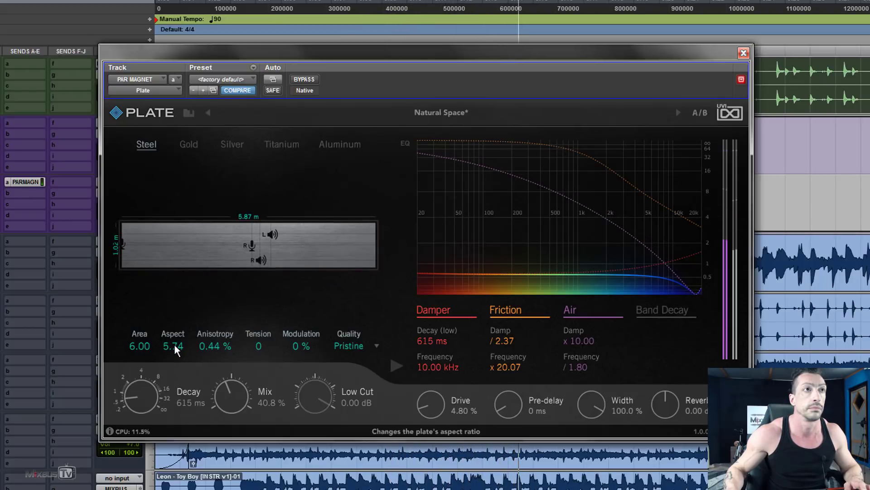
{"action": "left_click_drag", "start_coordinate": [176, 350], "coordinate": [186, 313]}
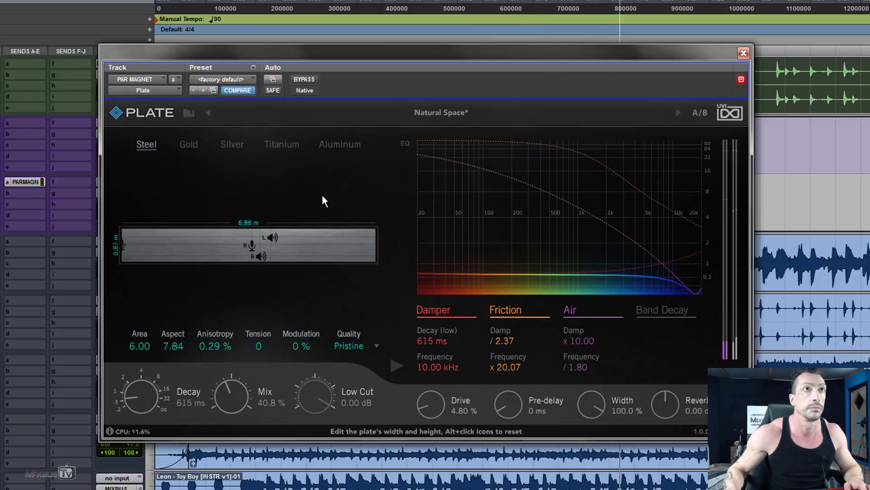
- Load the Tight Drum Ambient preset from the 07-MixbusTV category and lower its mix to 20.4 %
{"action": "left_click", "coordinate": [440, 114]}
{"action": "mouse_move", "coordinate": [290, 224]}
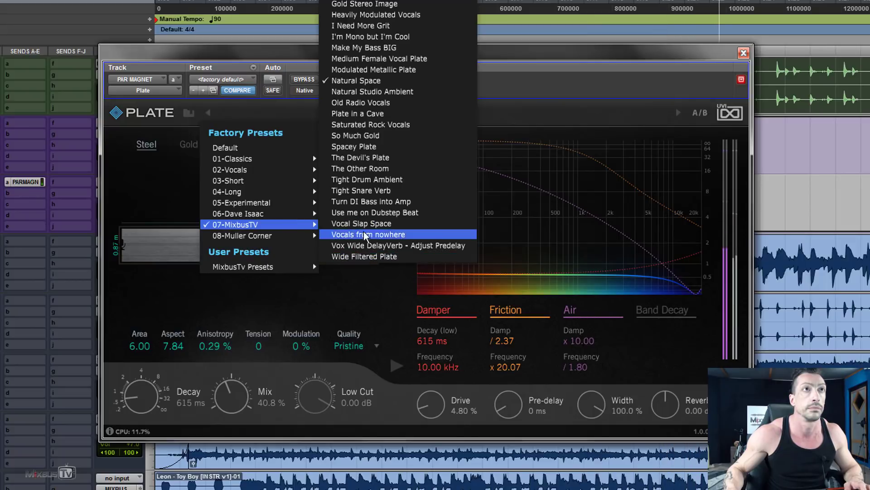
{"action": "left_click", "coordinate": [367, 181]}
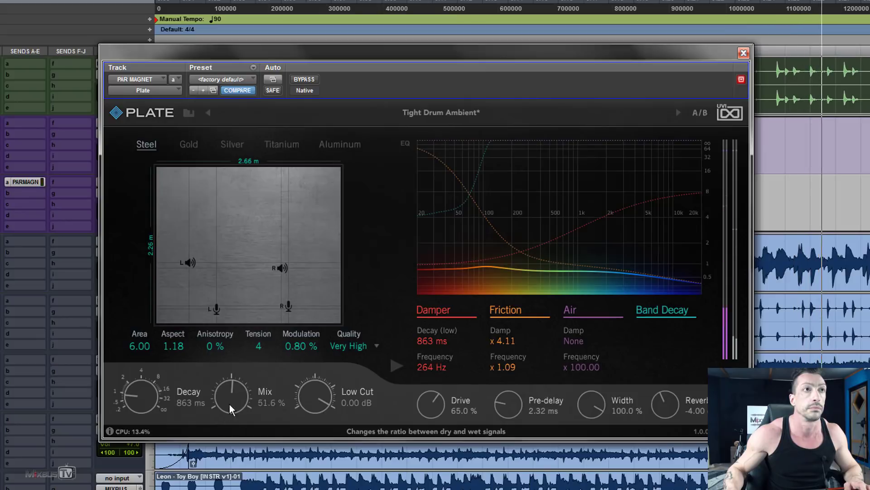
{"action": "mouse_move", "coordinate": [230, 403]}
{"action": "left_mouse_down"}
{"action": "mouse_move", "coordinate": [232, 389]}
{"action": "mouse_move", "coordinate": [233, 402]}
{"action": "left_mouse_up"}
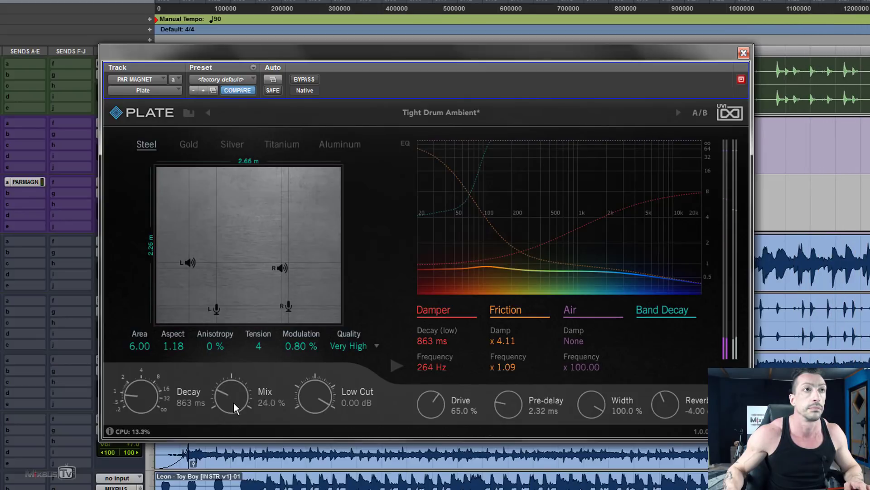
- Try Gold as the plate material, switch to Silver and raise the mix to 40.0 %
{"action": "left_click", "coordinate": [188, 144]}
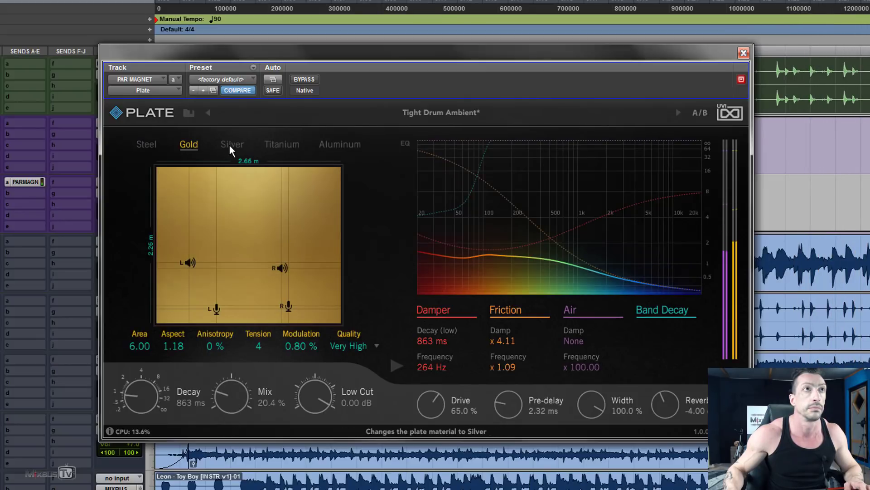
{"action": "left_click", "coordinate": [232, 144]}
{"action": "left_click_drag", "start_coordinate": [251, 380], "coordinate": [235, 376]}
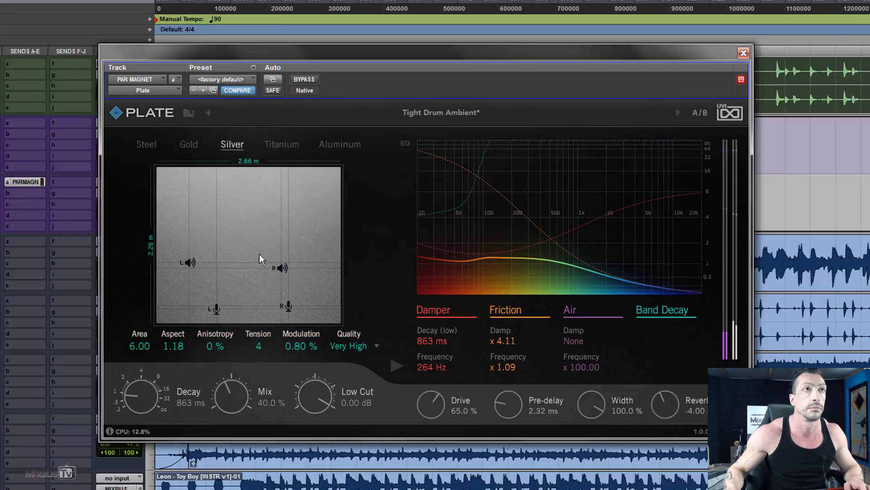
- Change the plate material to Titanium with the mix at 13.2 % and compare it with the bypassed signal
{"action": "left_click", "coordinate": [281, 144]}
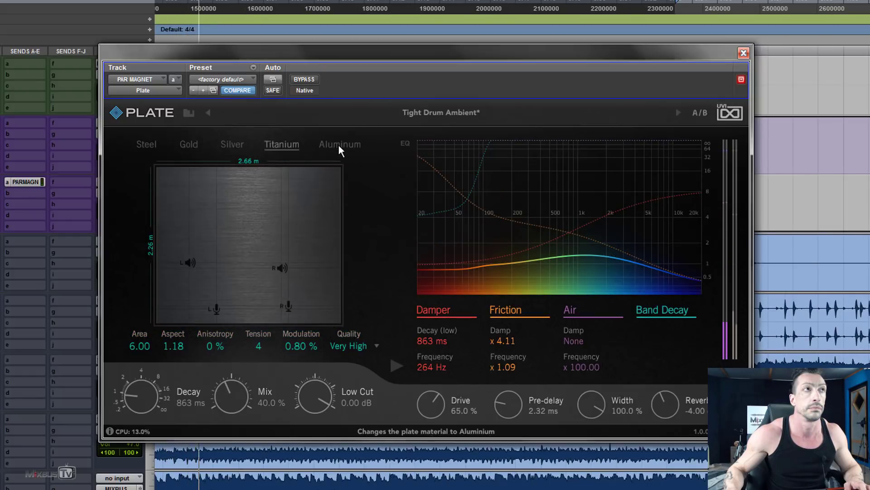
{"action": "mouse_move", "coordinate": [240, 415]}
{"action": "left_mouse_down"}
{"action": "mouse_move", "coordinate": [238, 425]}
{"action": "mouse_move", "coordinate": [238, 407]}
{"action": "left_mouse_up"}
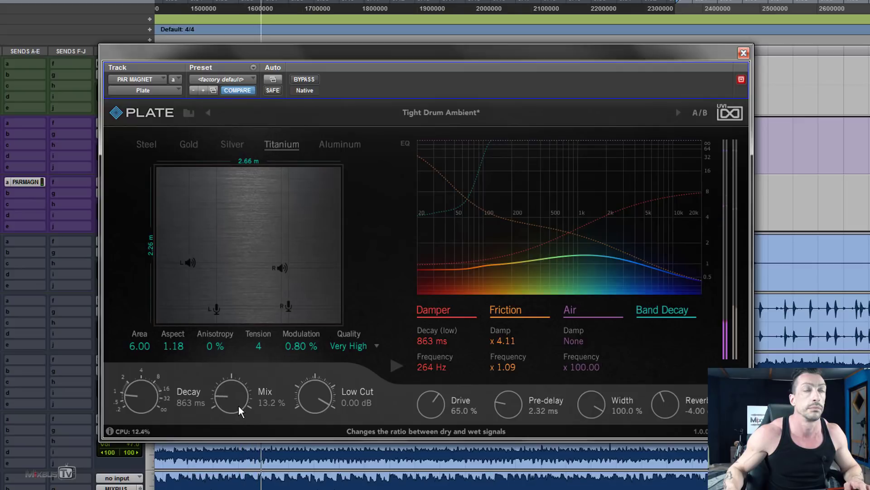
{"action": "left_click", "coordinate": [311, 83]}
{"action": "left_click", "coordinate": [311, 84]}
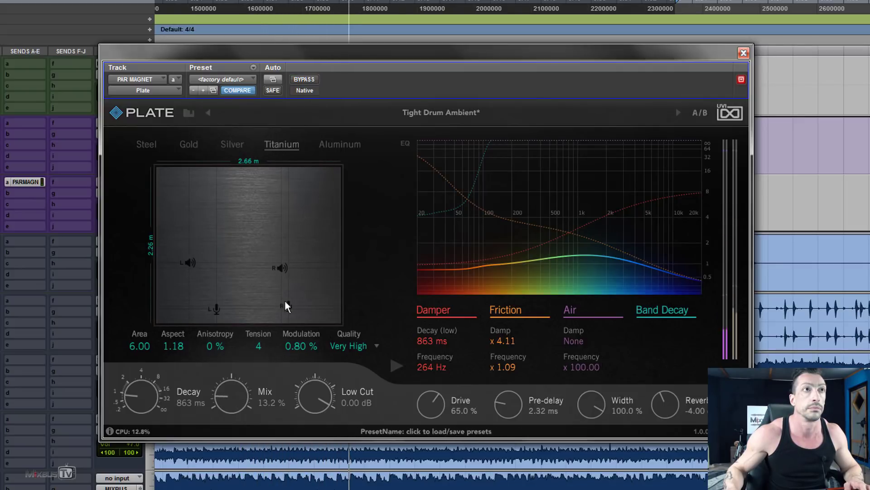
- Raise the mix to 70.0 %, try Aluminum as the plate material, and switch to Steel with the mix at 27.6 %
{"action": "left_click_drag", "start_coordinate": [241, 397], "coordinate": [246, 337]}
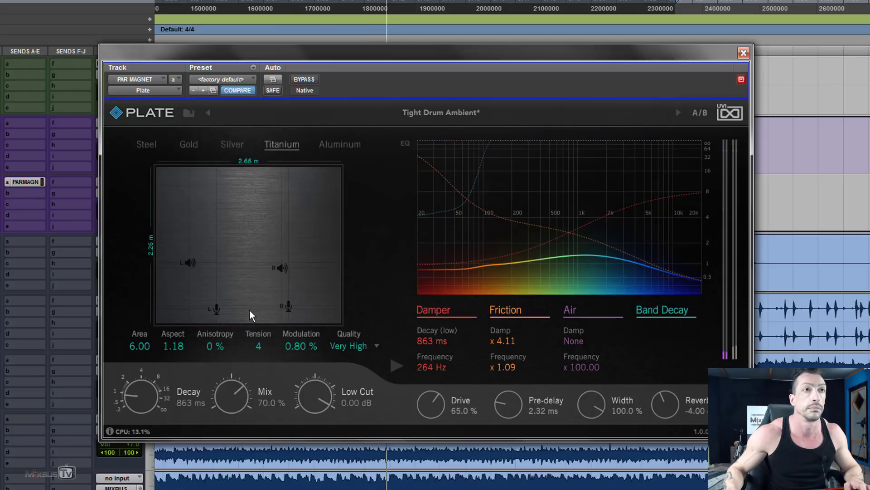
{"action": "left_click", "coordinate": [326, 146]}
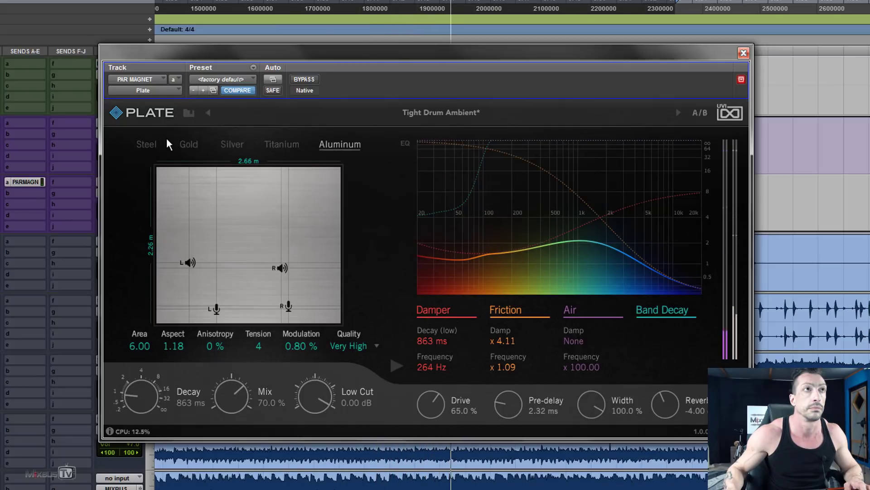
{"action": "left_click", "coordinate": [146, 145]}
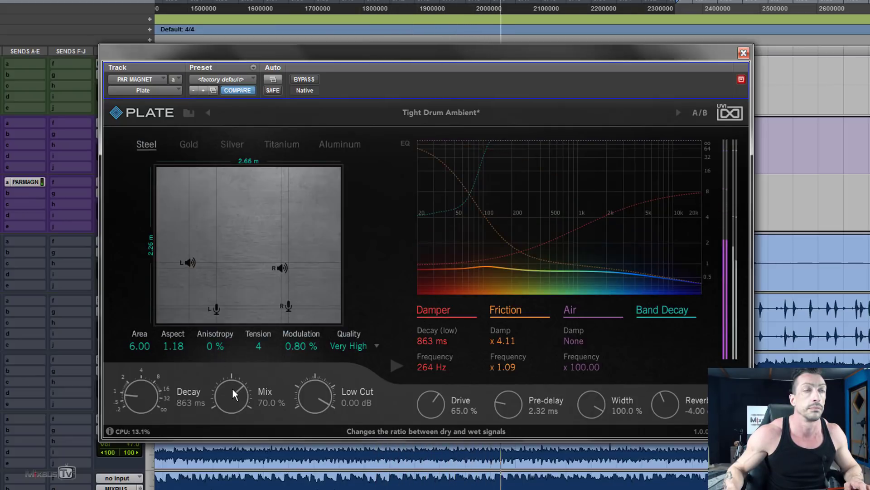
{"action": "left_click_drag", "start_coordinate": [232, 388], "coordinate": [227, 430]}
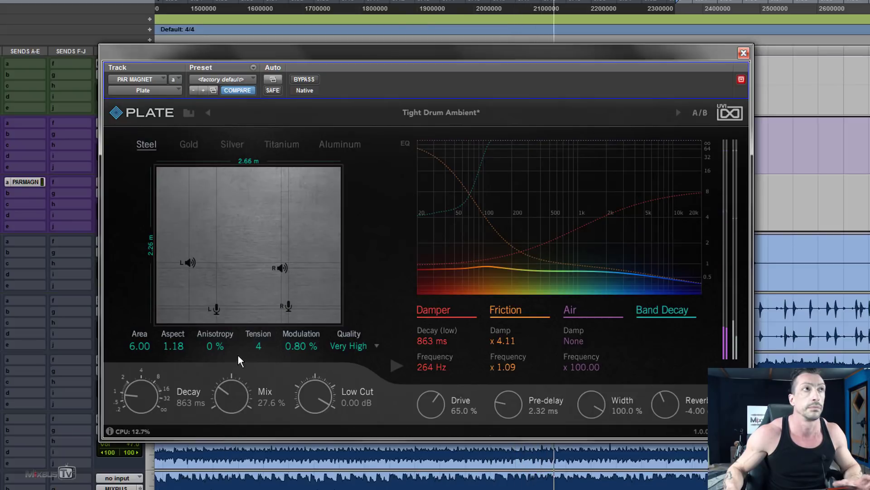
- Load the Old Radio Vocals preset and compare it with the bypassed signal during playback
{"action": "left_click", "coordinate": [189, 112]}
{"action": "mouse_move", "coordinate": [292, 225]}
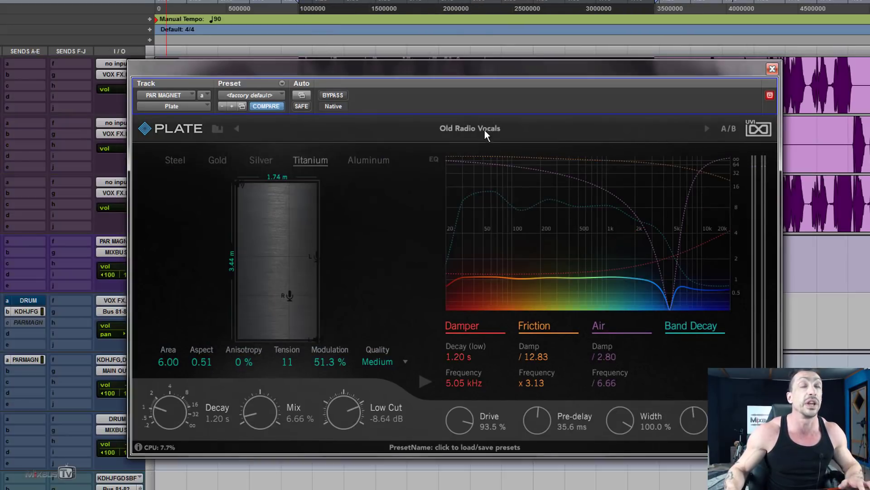
{"action": "key", "text": "space"}
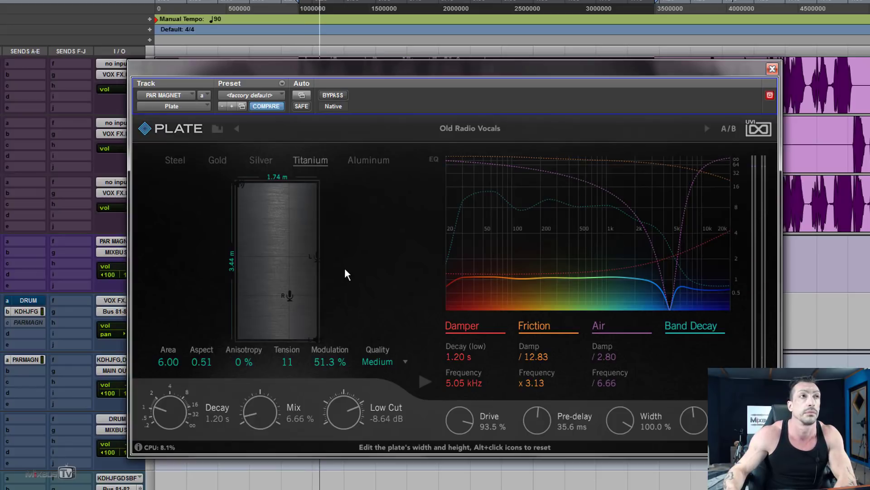
{"action": "left_click", "coordinate": [333, 94]}
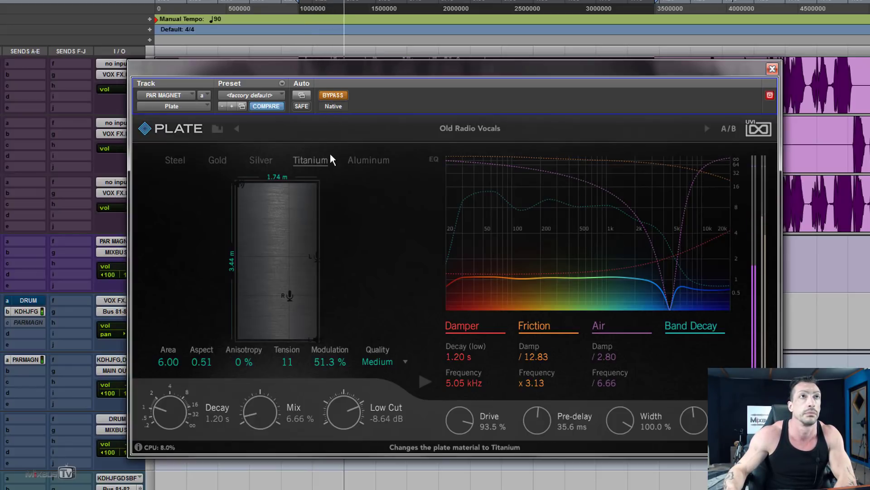
{"action": "left_click", "coordinate": [334, 95]}
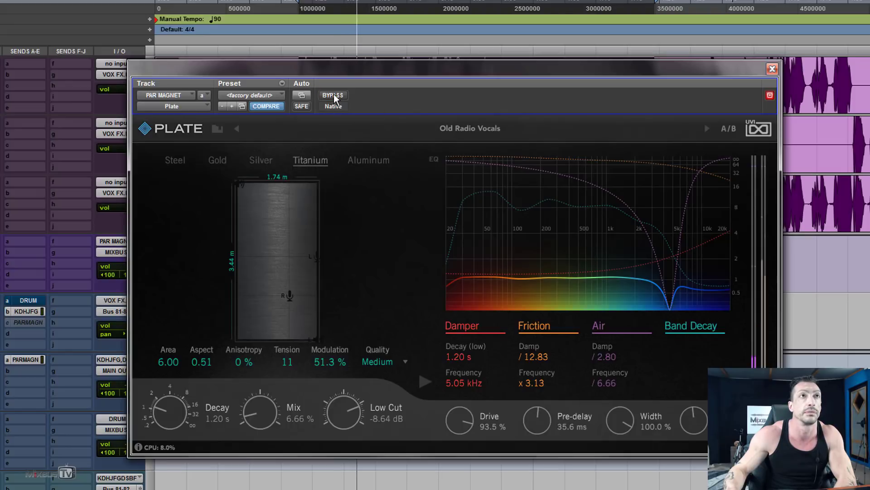
- Adjust the reverb level while trying mix values of 26.3 % and 73.9 %, and settle the mix at 63.5 %
{"action": "left_click_drag", "start_coordinate": [257, 414], "coordinate": [273, 390]}
{"action": "left_click_drag", "start_coordinate": [694, 422], "coordinate": [684, 469]}
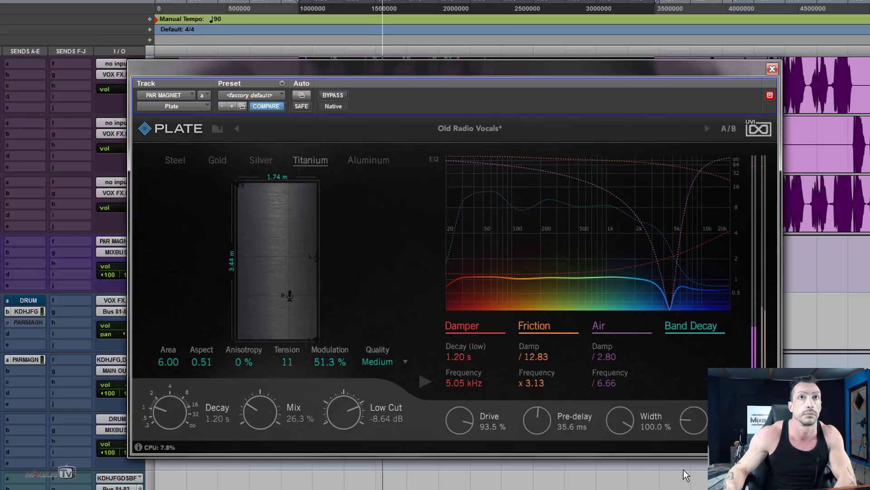
{"action": "left_click_drag", "start_coordinate": [259, 404], "coordinate": [265, 371]}
{"action": "left_click_drag", "start_coordinate": [268, 336], "coordinate": [273, 347]}
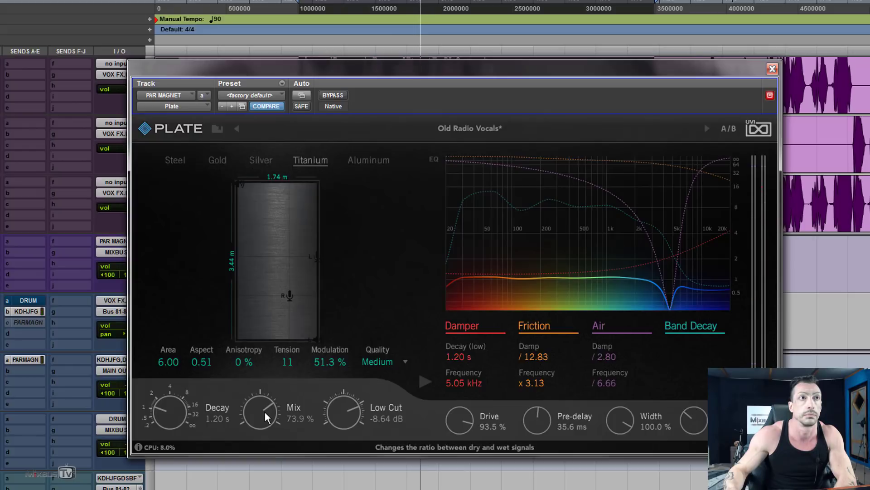
{"action": "left_click_drag", "start_coordinate": [264, 412], "coordinate": [266, 423]}
- Load the Vox Wide DelayVerb - Adjust Predelay preset from the 07-MixbusTV category and compare it with the bypassed signal
{"action": "left_click", "coordinate": [457, 128]}
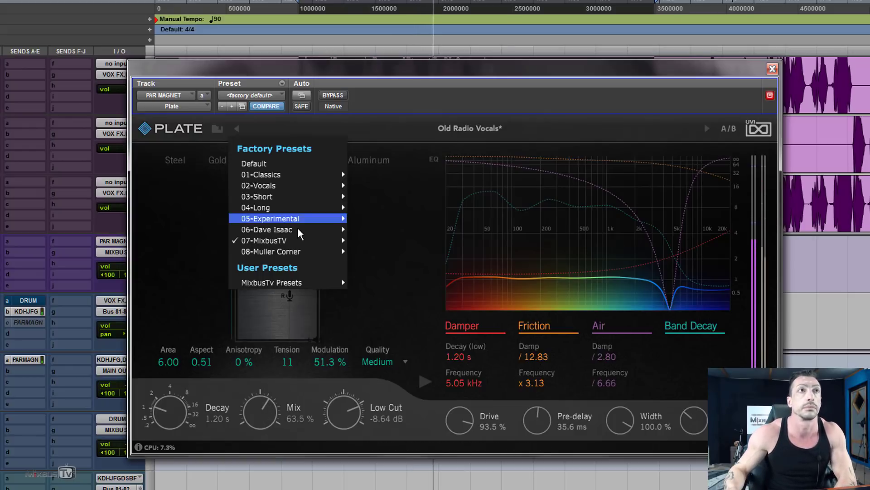
{"action": "mouse_move", "coordinate": [318, 240]}
{"action": "left_click", "coordinate": [402, 246]}
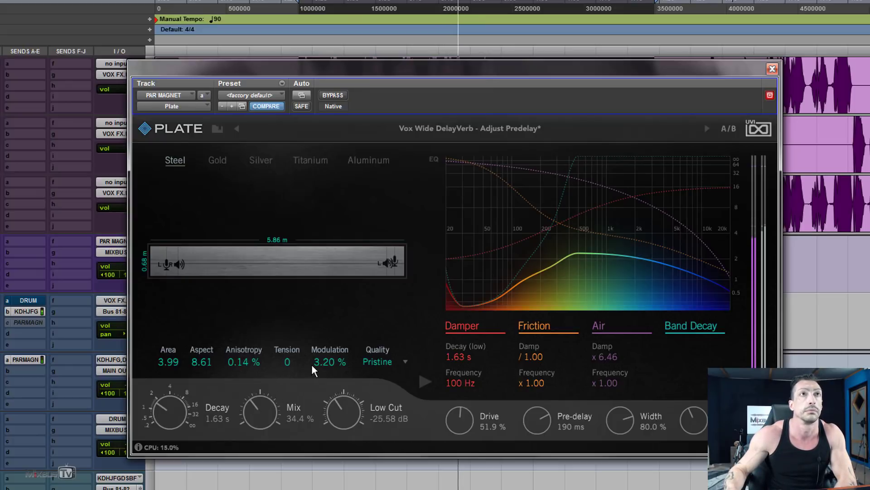
{"action": "left_click", "coordinate": [333, 95]}
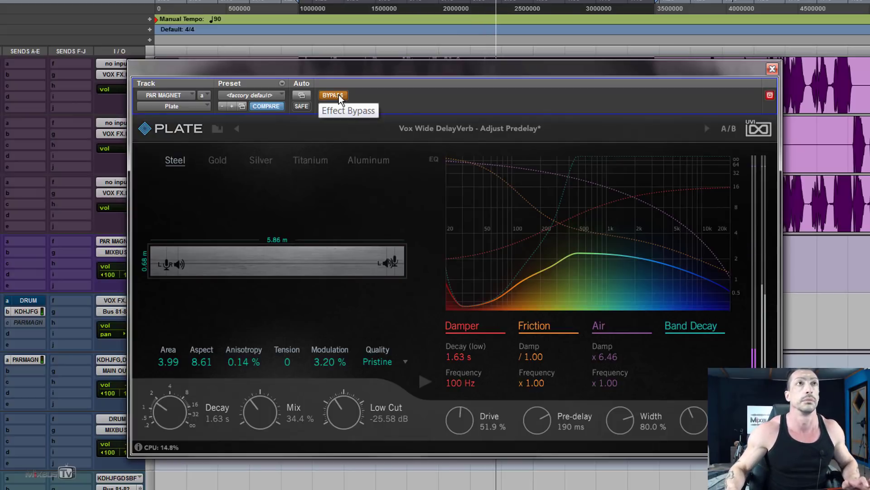
{"action": "left_click", "coordinate": [339, 97]}
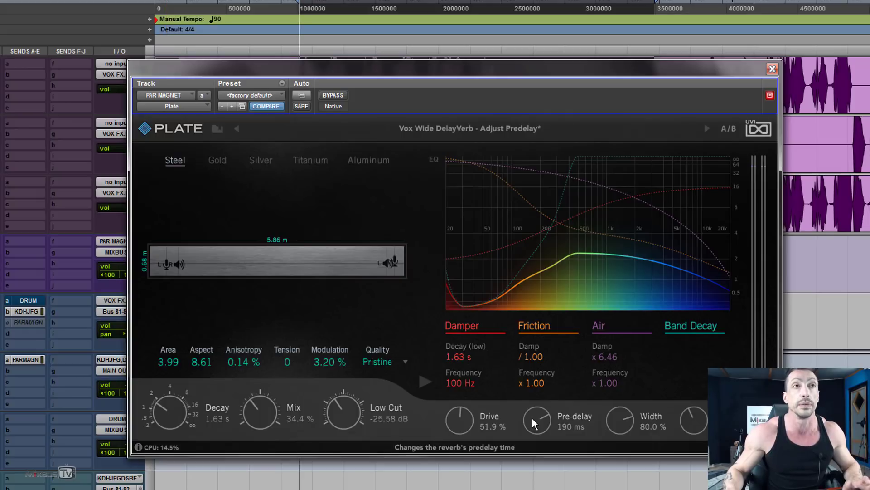
- Try a pre-delay of 100.0 ms, shorten the decay to 666 ms, and set the pre-delay to 304 ms with the mix at 45.2 %
{"action": "left_click_drag", "start_coordinate": [532, 414], "coordinate": [539, 396]}
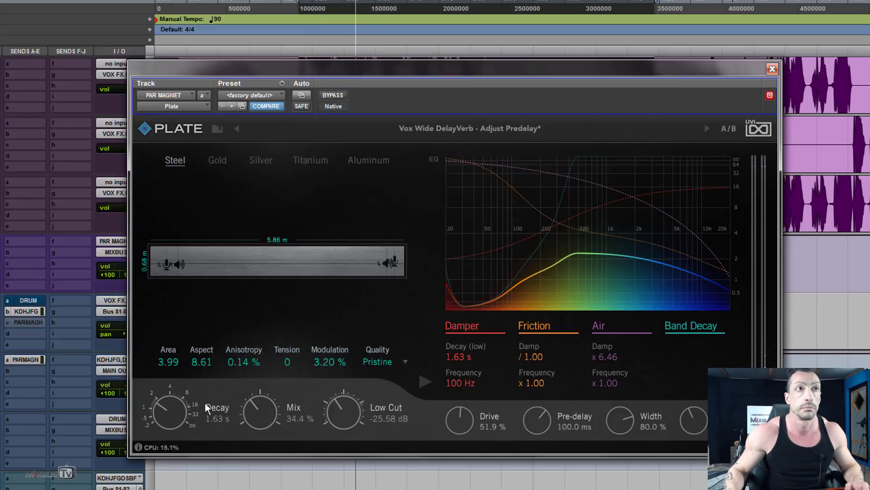
{"action": "left_click_drag", "start_coordinate": [167, 423], "coordinate": [167, 436]}
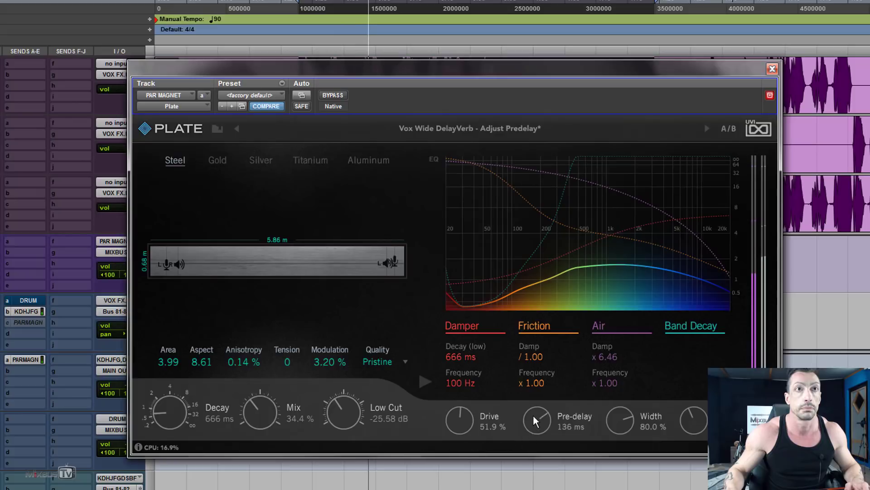
{"action": "left_click_drag", "start_coordinate": [533, 415], "coordinate": [524, 402]}
{"action": "left_click_drag", "start_coordinate": [252, 413], "coordinate": [254, 398]}
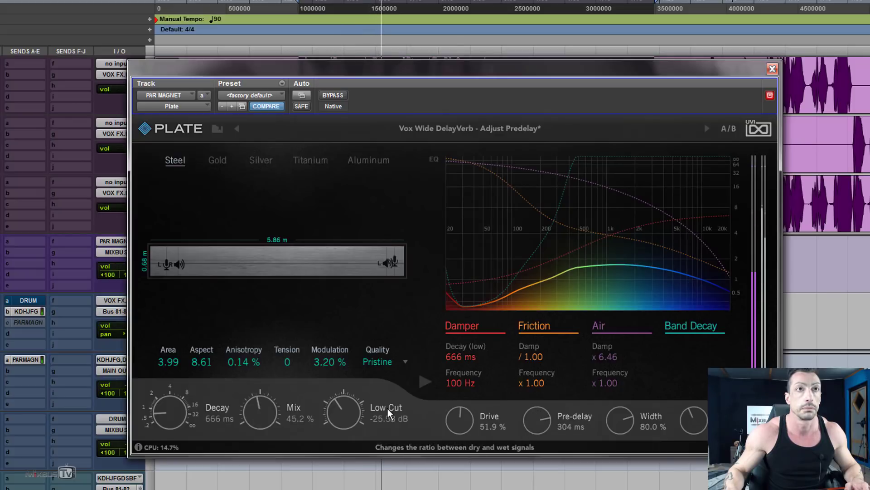
- Reduce the pre-delay to 165 ms and on to 94.6 ms, try a 200 ms decay, and readjust the decay and mix
{"action": "left_click_drag", "start_coordinate": [529, 420], "coordinate": [528, 432]}
{"action": "left_click_drag", "start_coordinate": [184, 410], "coordinate": [176, 426]}
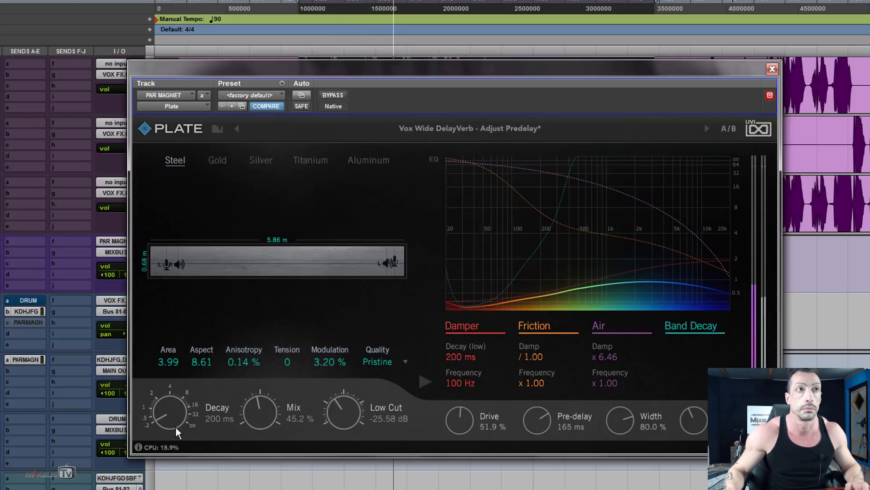
{"action": "left_click_drag", "start_coordinate": [543, 421], "coordinate": [541, 426]}
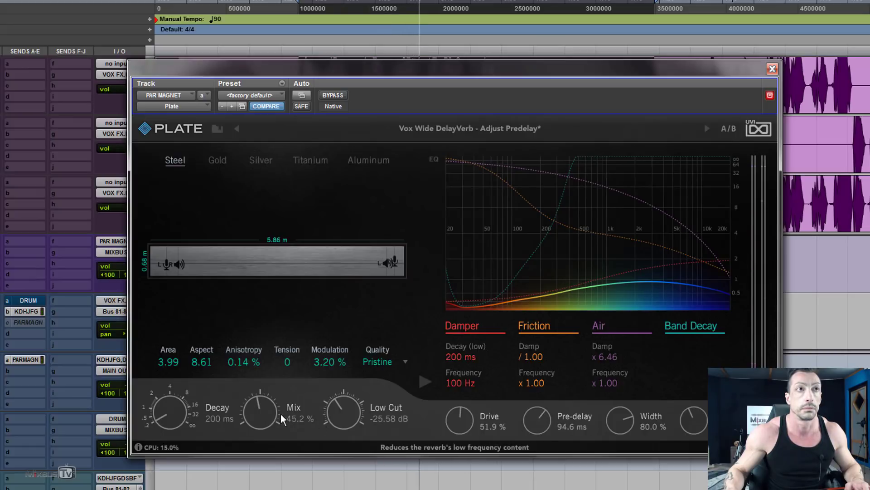
{"action": "left_click_drag", "start_coordinate": [181, 405], "coordinate": [182, 396]}
{"action": "left_click_drag", "start_coordinate": [260, 413], "coordinate": [263, 408]}
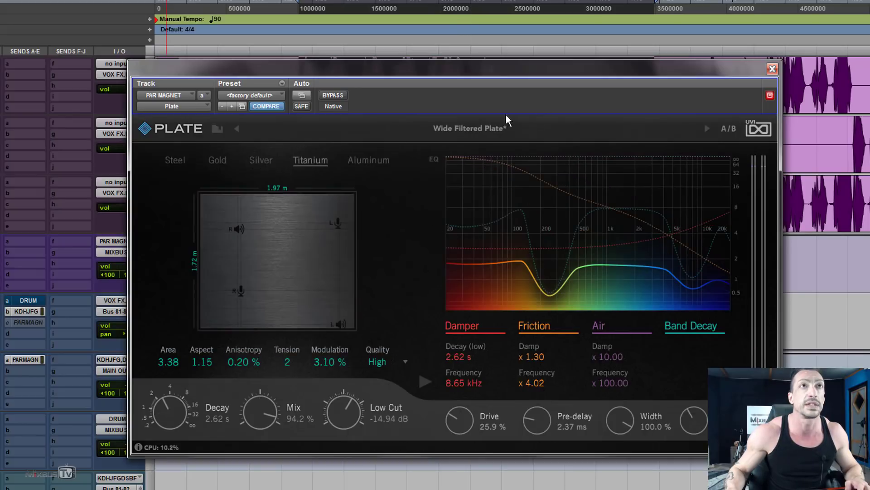
- Load the Saturated Rock Vocals preset from the 07-MixbusTV category
{"action": "left_click", "coordinate": [478, 130]}
{"action": "mouse_move", "coordinate": [338, 240]}
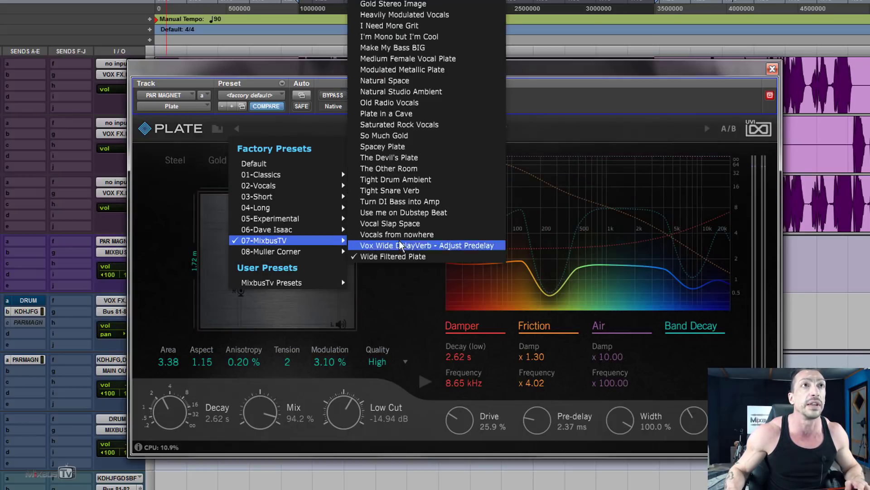
{"action": "left_click", "coordinate": [454, 125]}
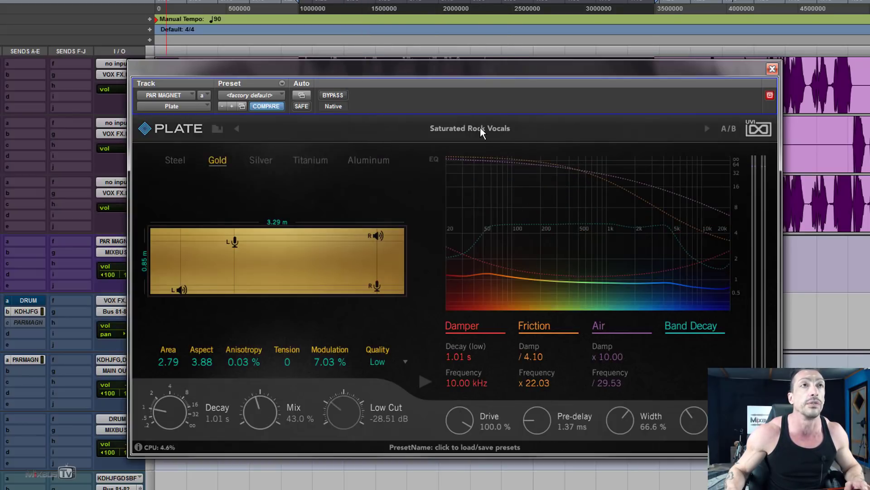
- Try the mix at 56.6 %, lower it to 21.4 % and compare the effect with the bypassed signal
{"action": "left_click_drag", "start_coordinate": [260, 409], "coordinate": [260, 389]}
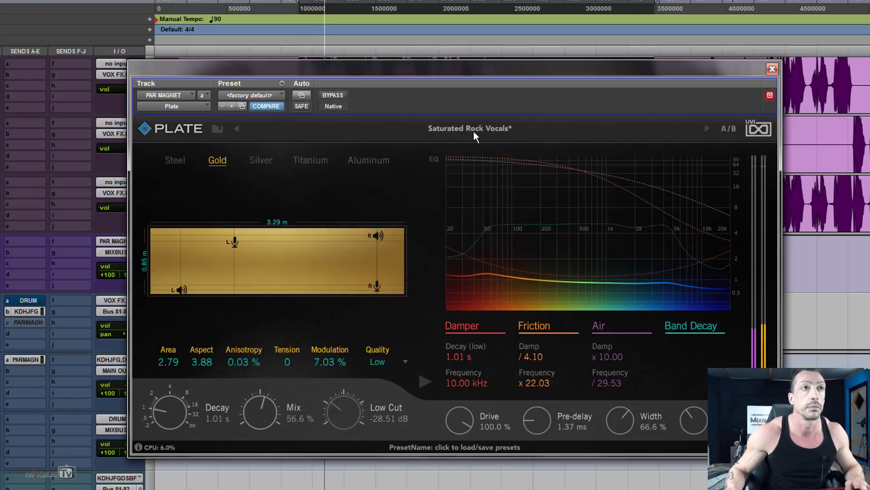
{"action": "left_click_drag", "start_coordinate": [276, 401], "coordinate": [252, 463]}
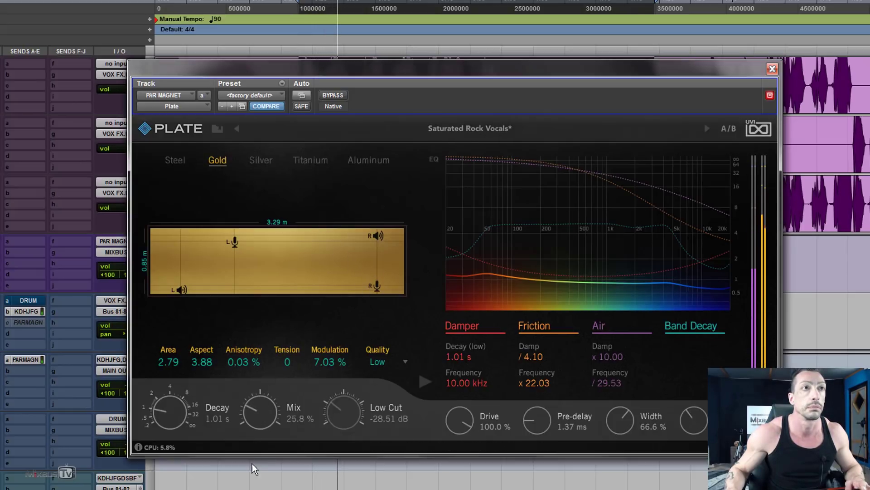
{"action": "left_click", "coordinate": [333, 95]}
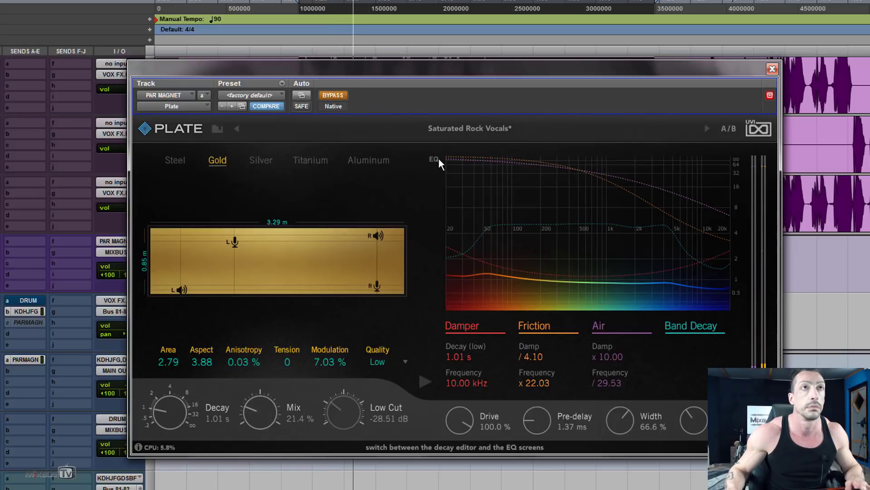
{"action": "left_click", "coordinate": [332, 94]}
- Load the Modulated Metallic Plate preset from the 07-MixbusTV category and raise its mix to 60.4 %
{"action": "left_click", "coordinate": [499, 128]}
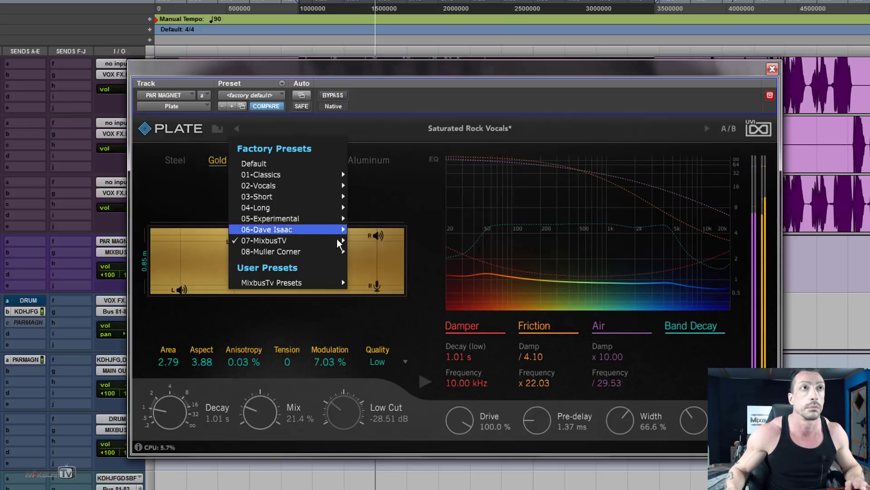
{"action": "mouse_move", "coordinate": [339, 241]}
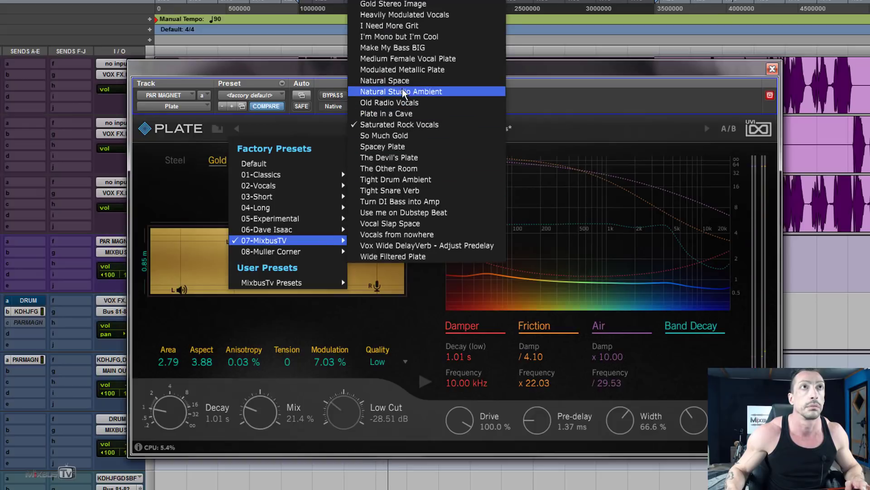
{"action": "left_click", "coordinate": [403, 69]}
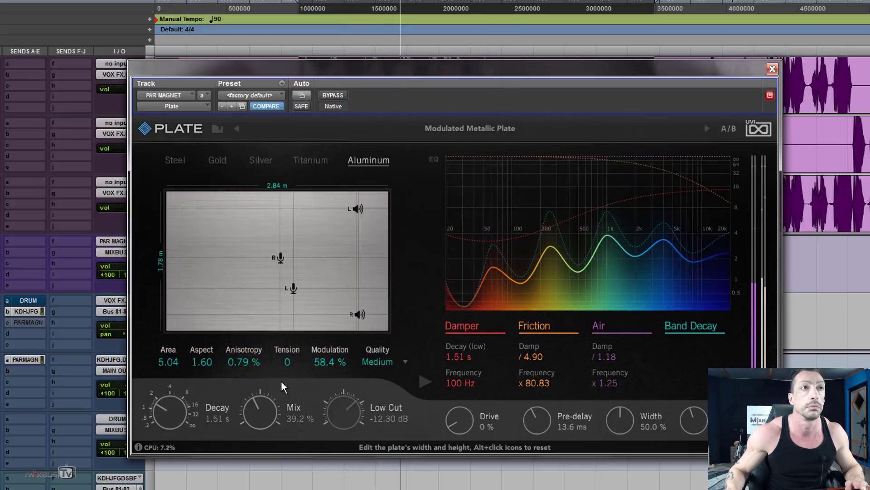
{"action": "left_click_drag", "start_coordinate": [268, 407], "coordinate": [287, 373]}
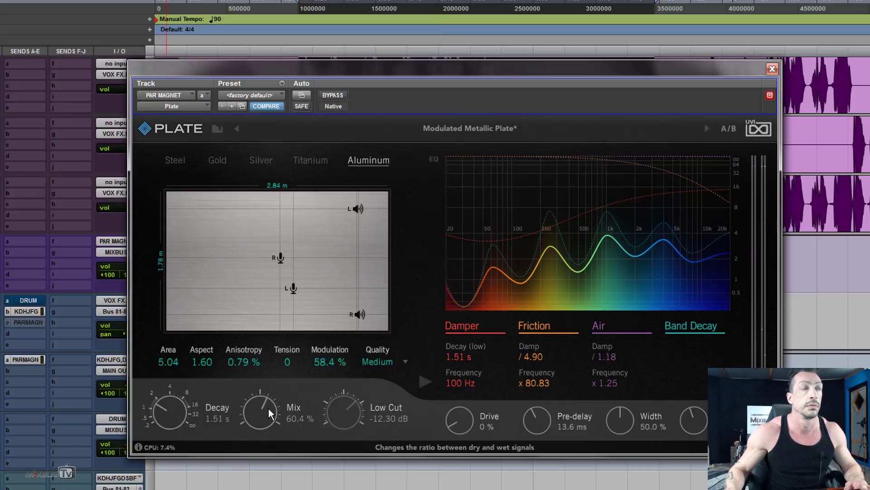
- Audition the metallic plate fully wet with the mix at 100.0 % and the decay lengthened to 6.63 s
{"action": "left_click_drag", "start_coordinate": [268, 412], "coordinate": [261, 412]}
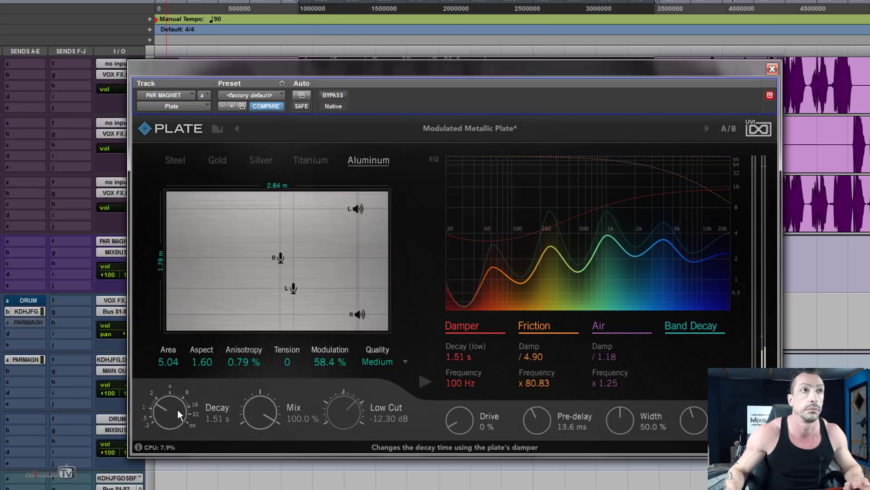
{"action": "left_click_drag", "start_coordinate": [177, 409], "coordinate": [180, 352]}
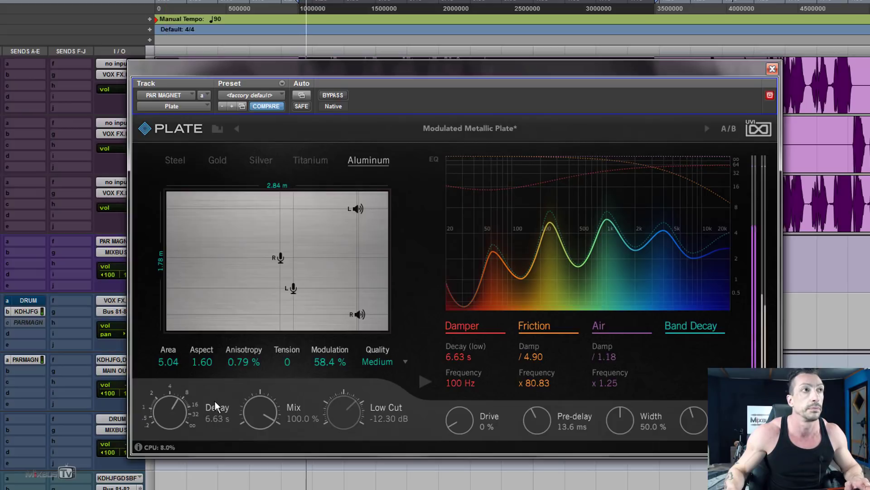
{"action": "key", "text": "space"}
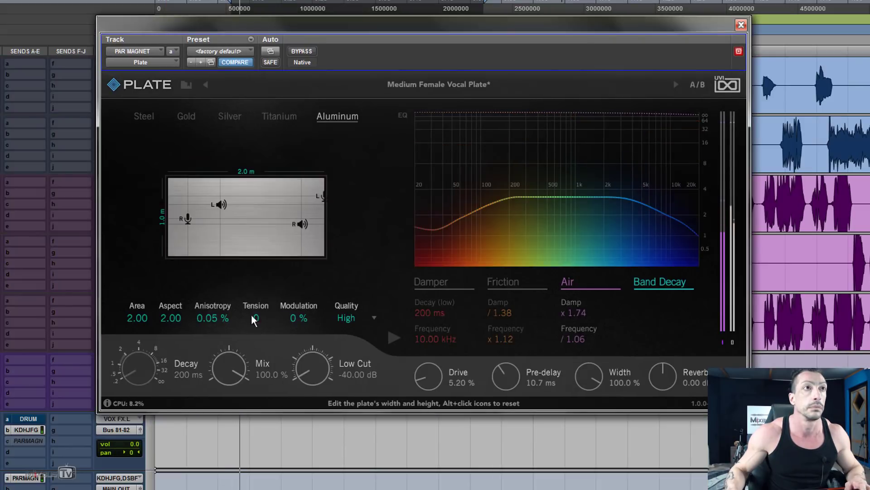
- Lower the Medium Female Vocal Plate preset's mix to 9.60 % and bypass the effect for comparison
{"action": "mouse_move", "coordinate": [229, 368]}
{"action": "left_mouse_down"}
{"action": "mouse_move", "coordinate": [230, 455]}
{"action": "mouse_move", "coordinate": [227, 365]}
{"action": "mouse_move", "coordinate": [233, 375]}
{"action": "mouse_move", "coordinate": [237, 363]}
{"action": "left_mouse_up"}
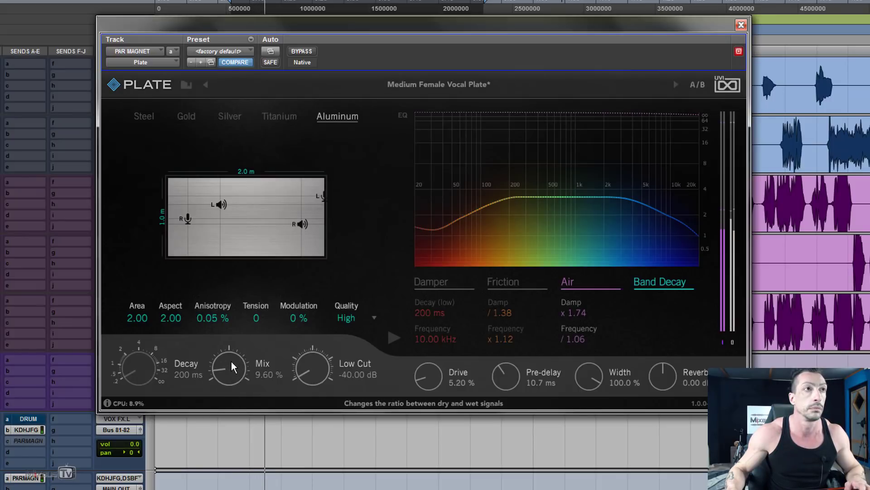
{"action": "scroll", "coordinate": [70, 424], "scroll_direction": "up", "scroll_amount": 5}
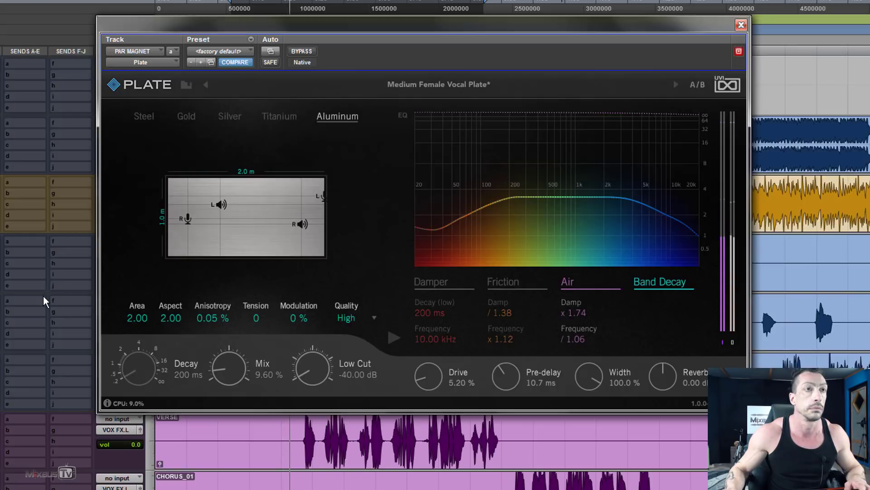
{"action": "left_click", "coordinate": [295, 52]}
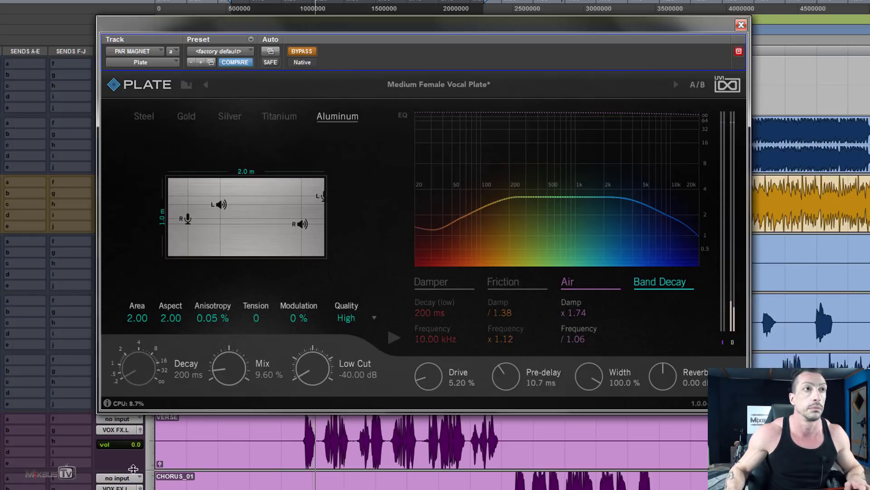
- Reactivate the reverb and load the Vocals from nowhere preset from the 07-MixbusTV category, with the mix at 100.0 %
{"action": "scroll", "coordinate": [227, 435], "scroll_direction": "down", "scroll_amount": 3}
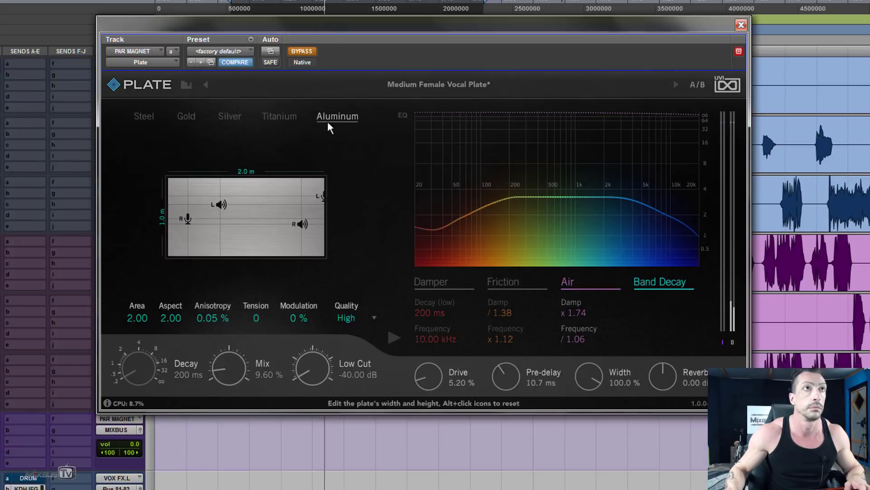
{"action": "left_click", "coordinate": [300, 51]}
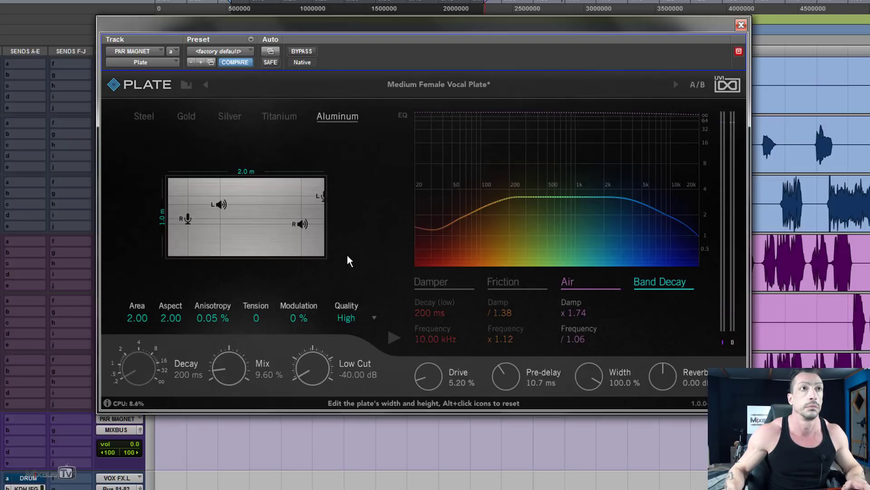
{"action": "left_click_drag", "start_coordinate": [449, 24], "coordinate": [444, 66]}
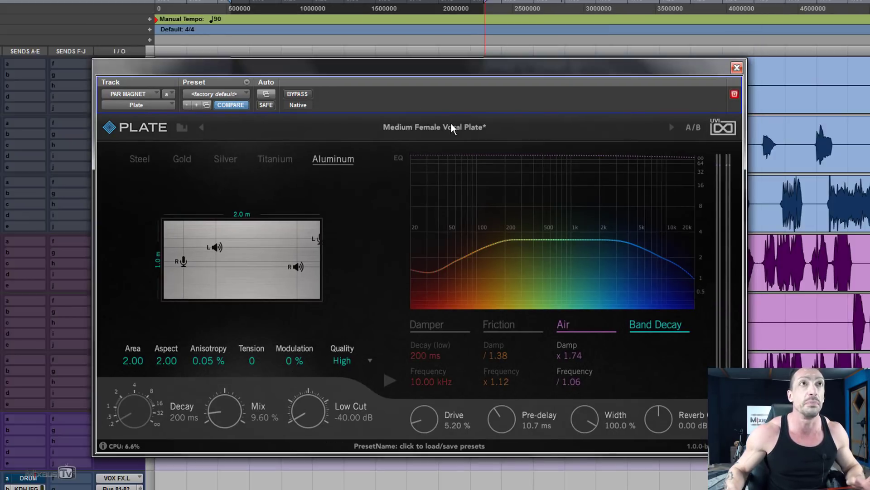
{"action": "left_click", "coordinate": [419, 127]}
{"action": "mouse_move", "coordinate": [299, 240]}
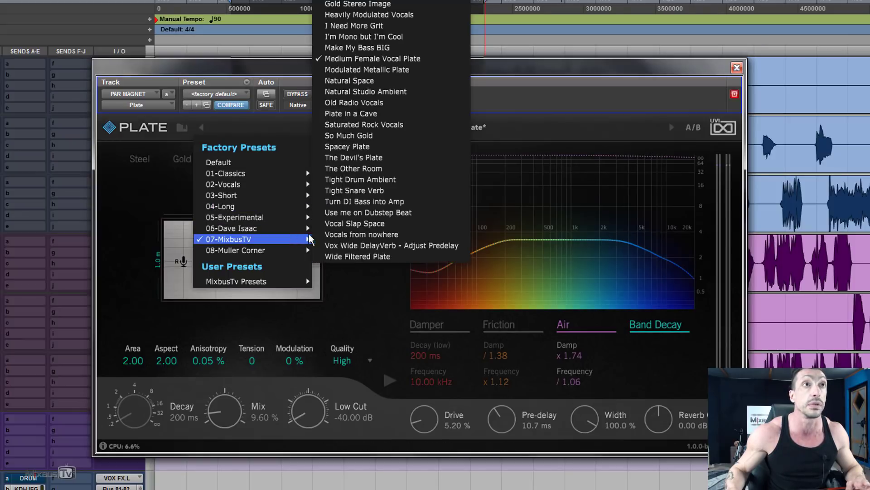
{"action": "left_click", "coordinate": [368, 234]}
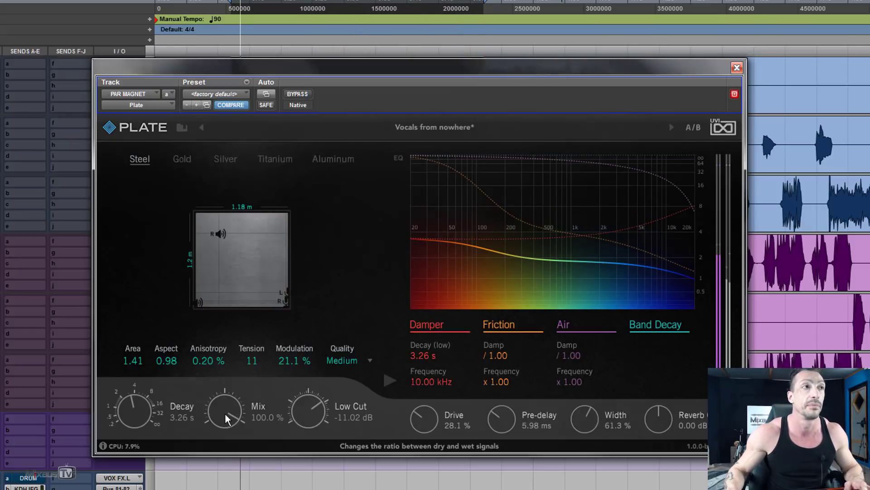
{"action": "mouse_move", "coordinate": [226, 406]}
{"action": "left_mouse_down"}
{"action": "mouse_move", "coordinate": [226, 418]}
{"action": "mouse_move", "coordinate": [226, 398]}
{"action": "left_mouse_up"}
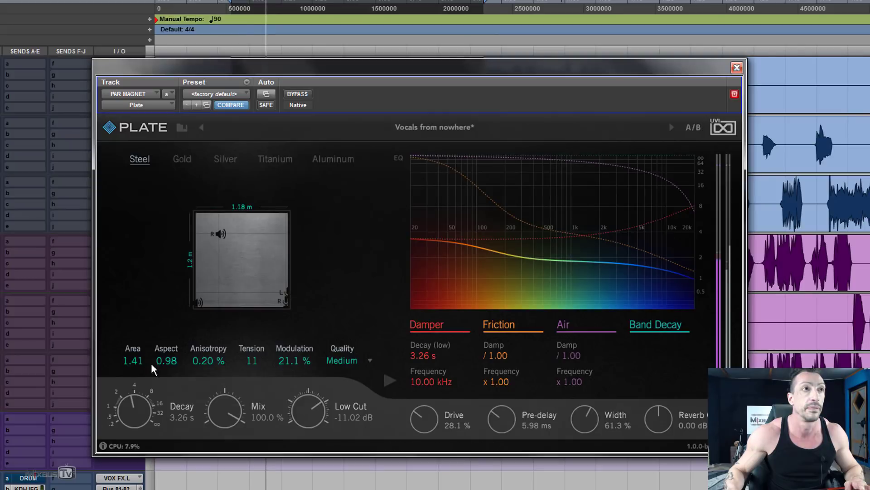
- Enlarge the plate area to 4.25, set the mix to 75.2 % and narrow the stereo width to 70.8 %
{"action": "left_click_drag", "start_coordinate": [141, 360], "coordinate": [138, 289]}
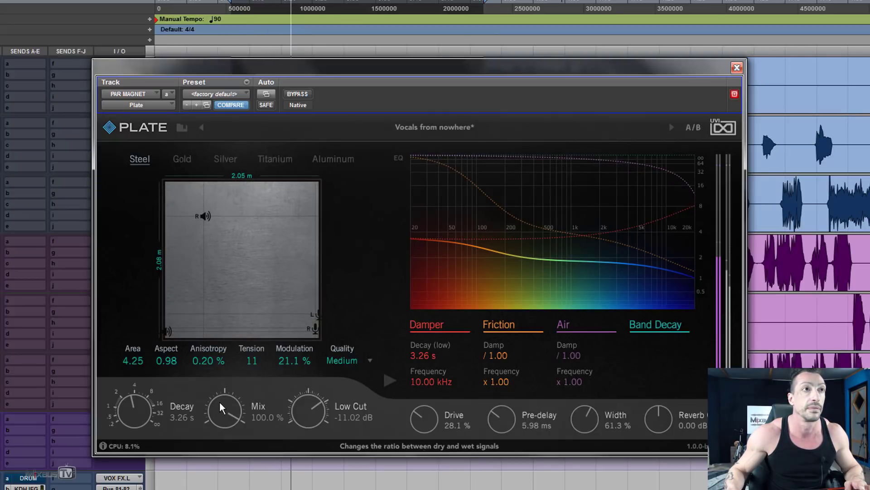
{"action": "left_click_drag", "start_coordinate": [220, 402], "coordinate": [216, 449]}
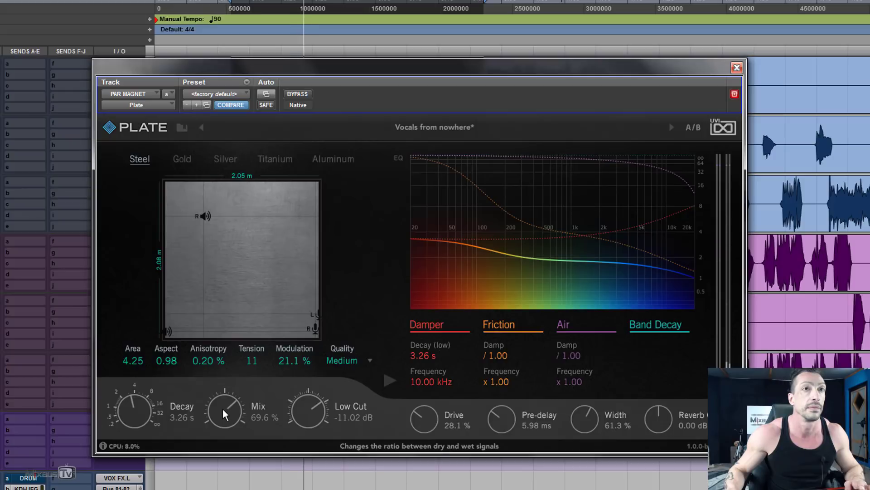
{"action": "left_click_drag", "start_coordinate": [595, 420], "coordinate": [608, 347]}
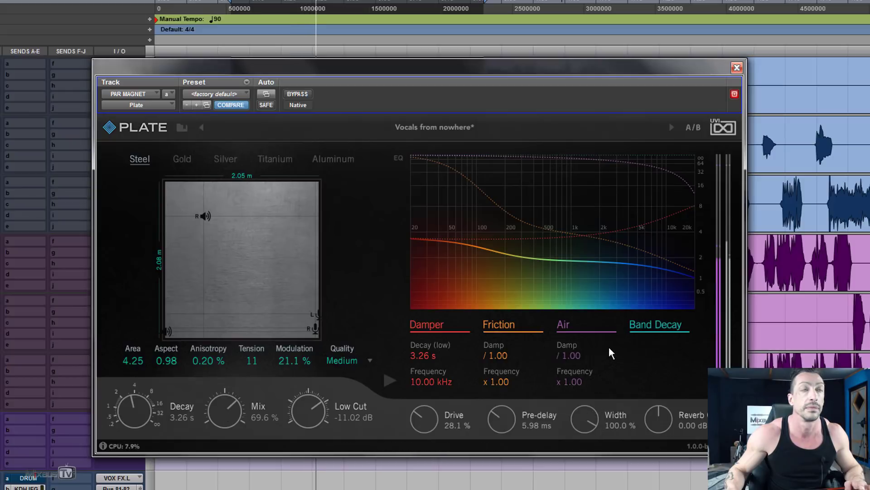
{"action": "left_click_drag", "start_coordinate": [240, 401], "coordinate": [241, 391]}
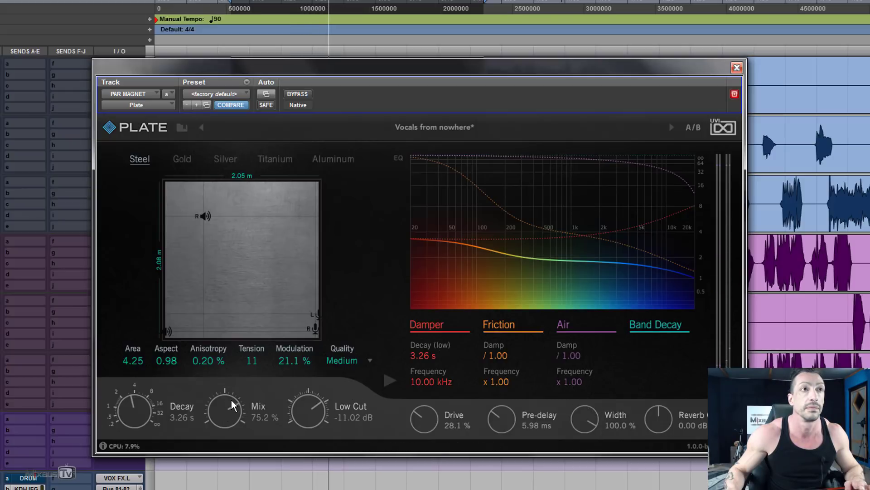
{"action": "left_click_drag", "start_coordinate": [598, 415], "coordinate": [571, 448]}
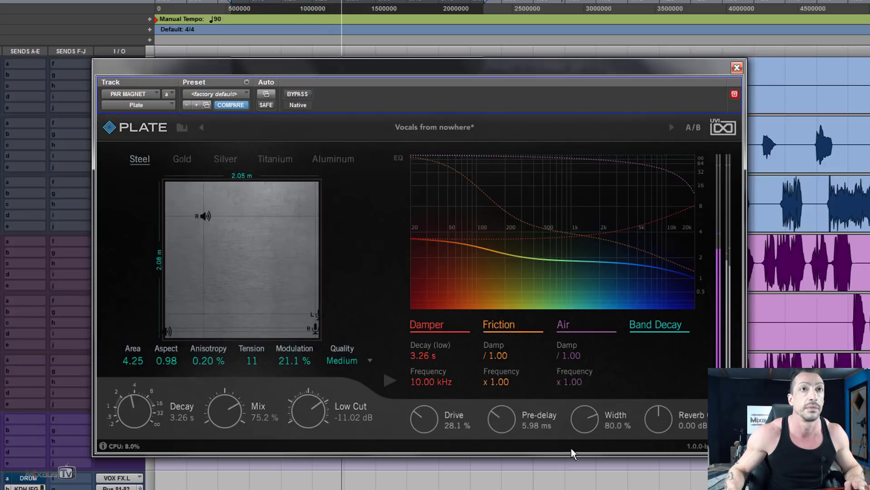
- Load the Vocal Slap Space preset from the 07-MixbusTV category and audition it on the vocals
{"action": "left_click", "coordinate": [460, 128]}
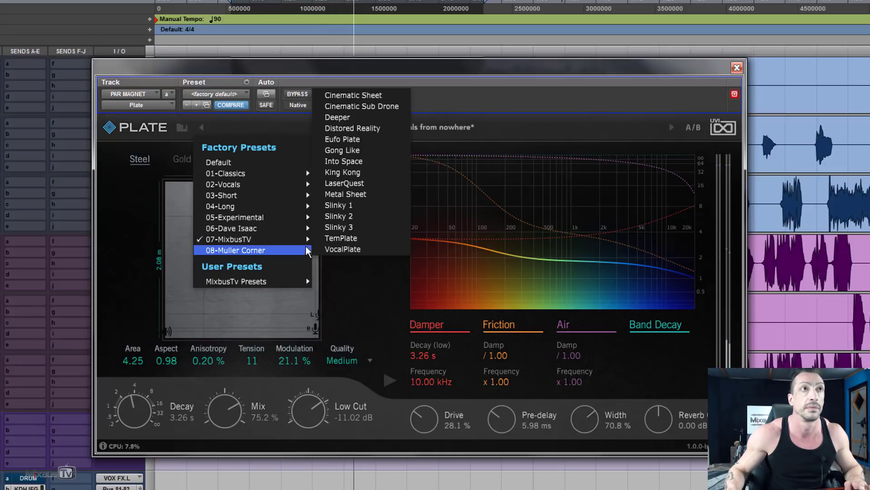
{"action": "mouse_move", "coordinate": [302, 240]}
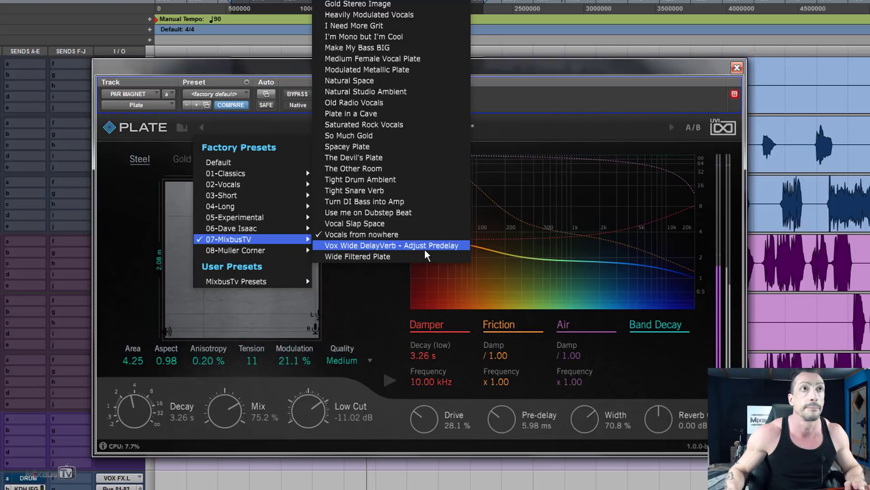
{"action": "left_click", "coordinate": [366, 222]}
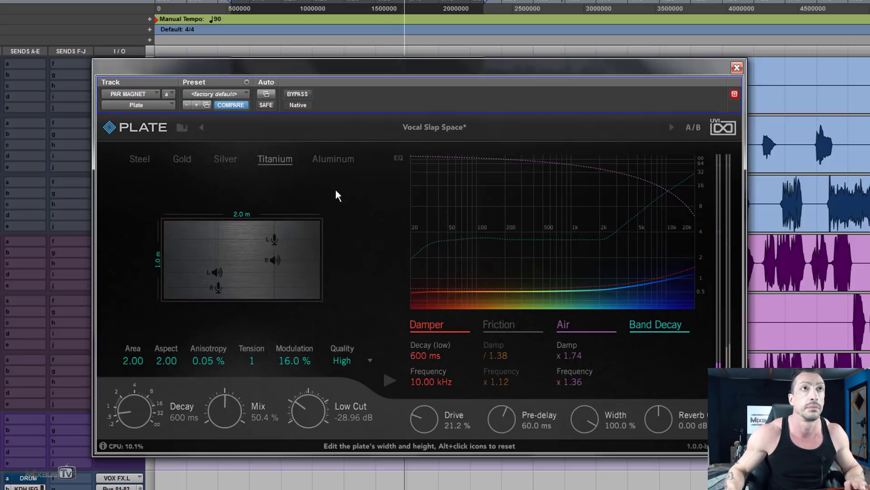
- Load the Spacey Plate preset from the 07-MixbusTV category and lower its mix to 47.2 %
{"action": "left_click", "coordinate": [423, 127]}
{"action": "mouse_move", "coordinate": [292, 239]}
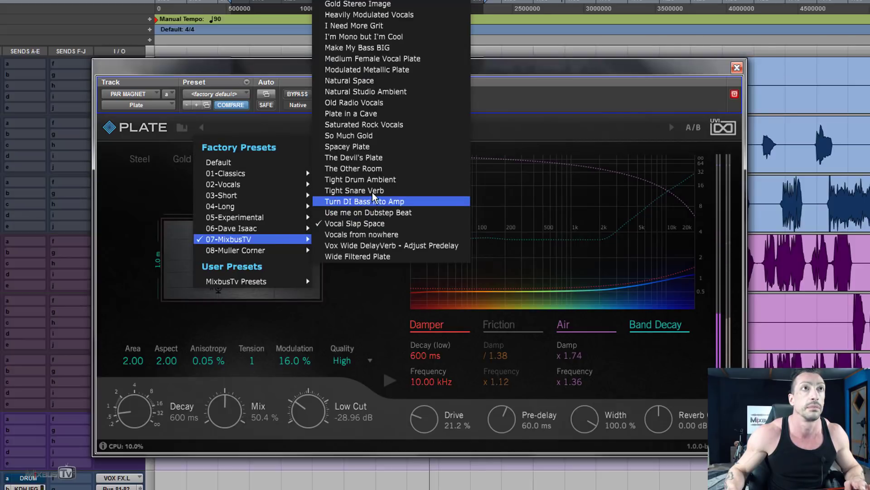
{"action": "left_click", "coordinate": [376, 146]}
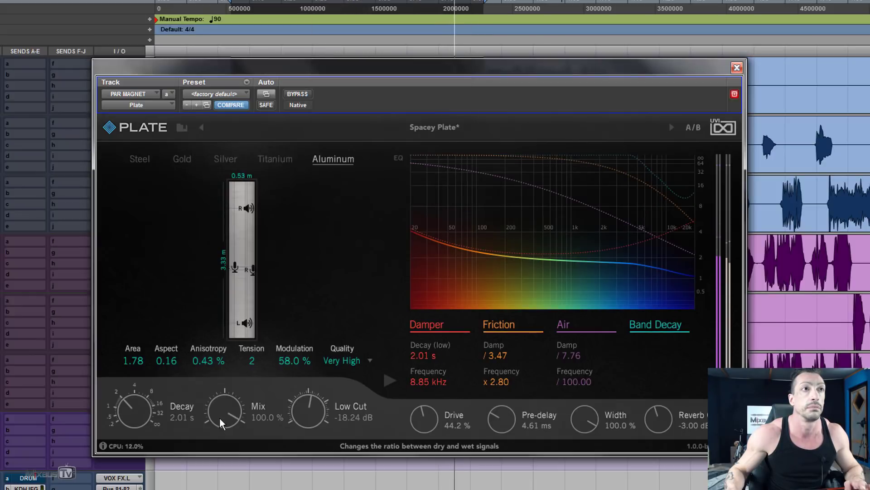
{"action": "left_click_drag", "start_coordinate": [220, 417], "coordinate": [221, 427]}
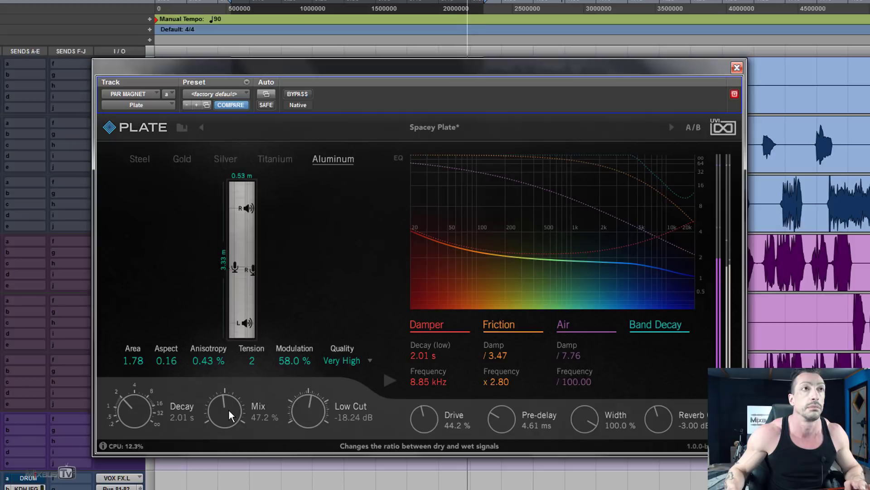
- Load the So Much Gold preset from the 07-MixbusTV category
{"action": "left_click", "coordinate": [444, 126]}
{"action": "mouse_move", "coordinate": [254, 239]}
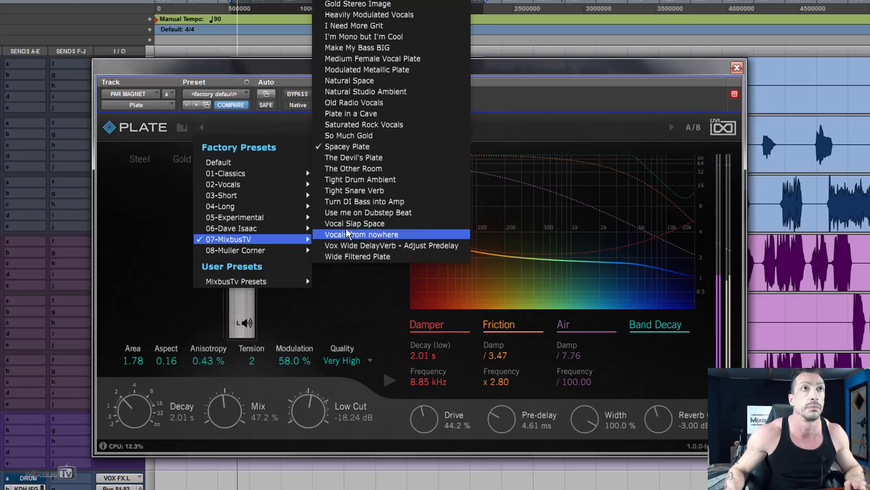
{"action": "left_click", "coordinate": [365, 135]}
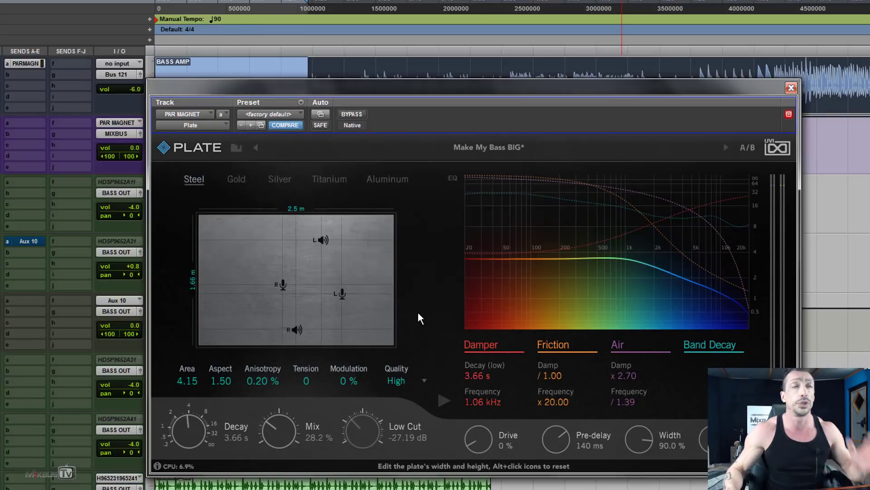
- Load the Turn DI Bass into Amp preset from the 07-MixbusTV category for the bass
{"action": "left_click", "coordinate": [489, 149]}
{"action": "mouse_move", "coordinate": [344, 262]}
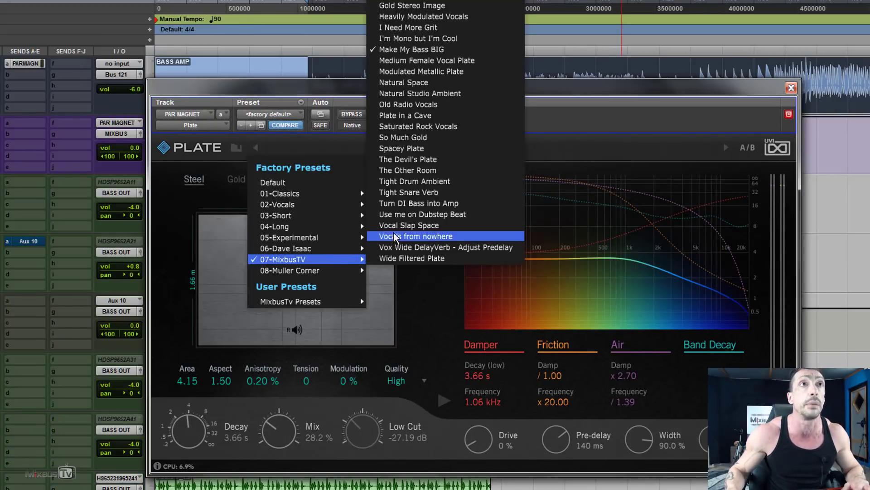
{"action": "left_click", "coordinate": [401, 204]}
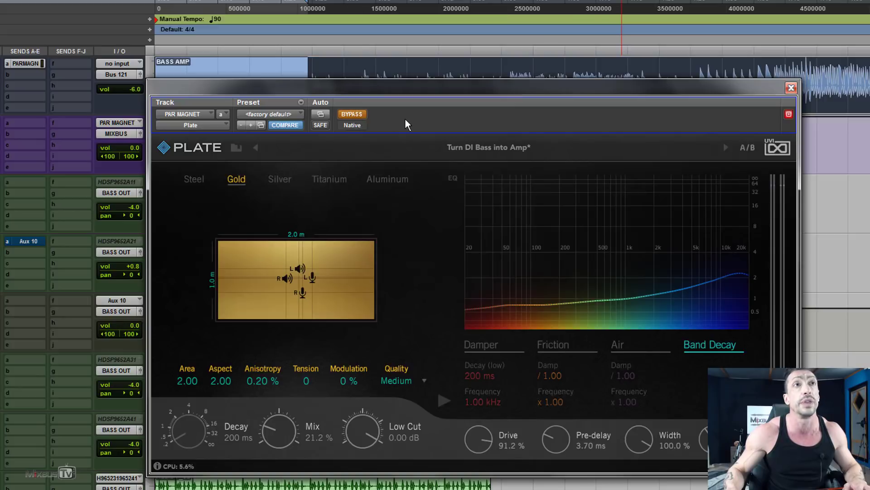
- Play the bass and alternate between the bypassed signal and the Turn DI Bass into Amp effect
{"action": "key", "text": "space"}
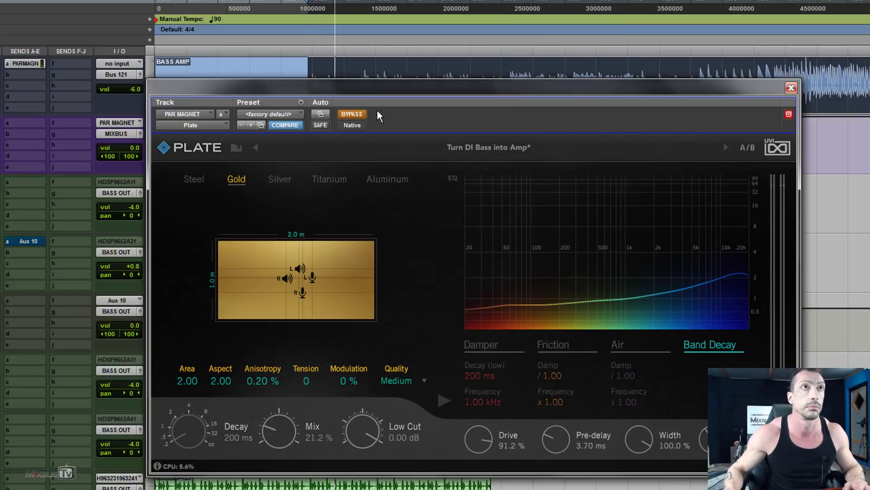
{"action": "left_click", "coordinate": [356, 116]}
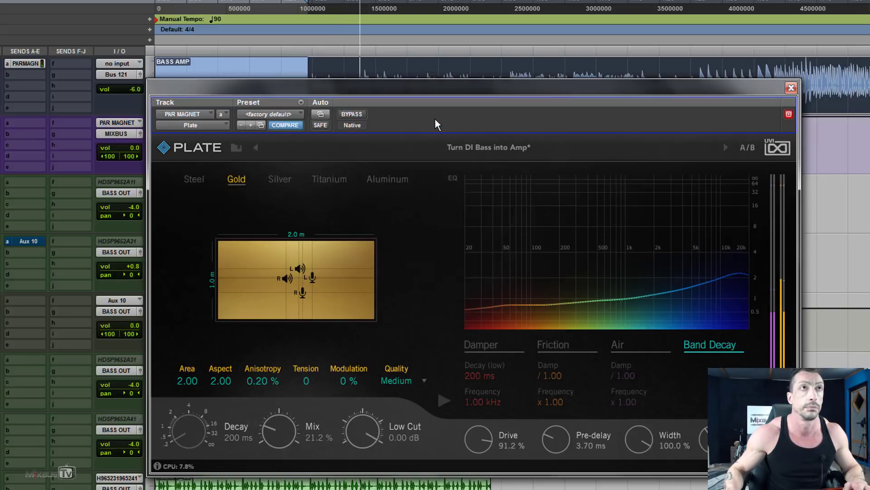
{"action": "left_click", "coordinate": [356, 116]}
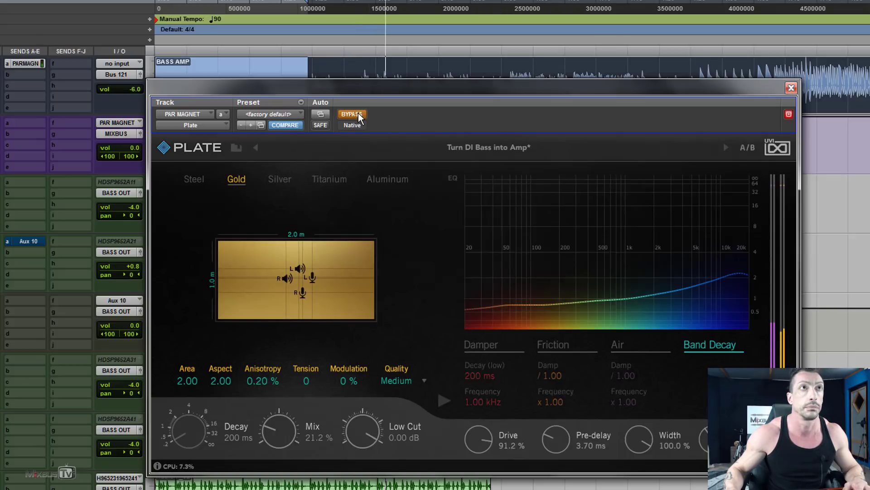
{"action": "left_click", "coordinate": [358, 114]}
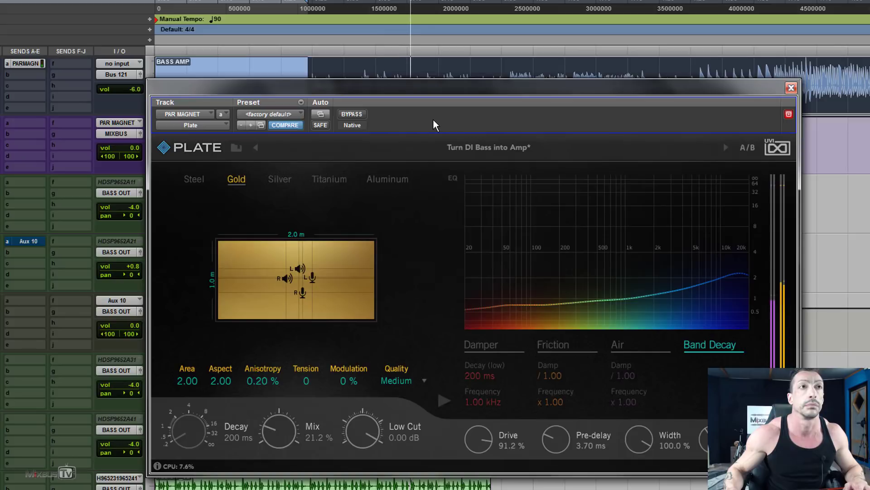
- Examine the bass spectrum in the reverb's EQ view with the effect active and bypassed, and return to the decay curves
{"action": "left_click", "coordinate": [452, 177]}
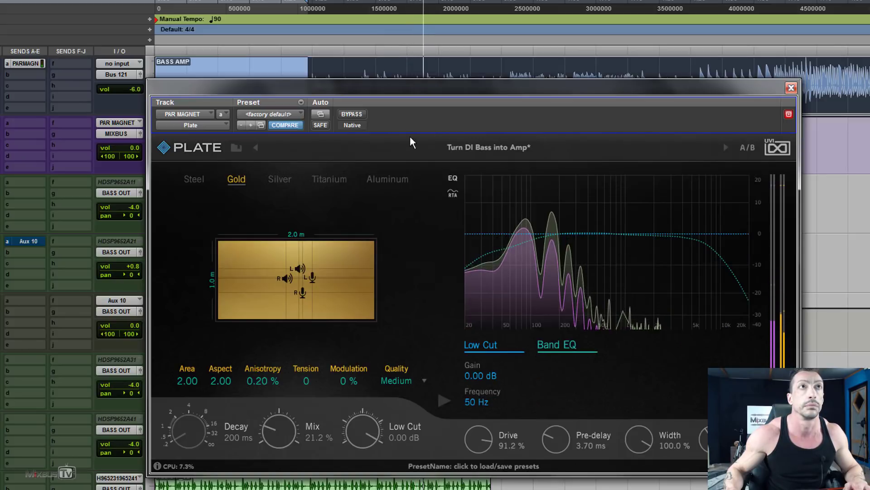
{"action": "left_click", "coordinate": [359, 113]}
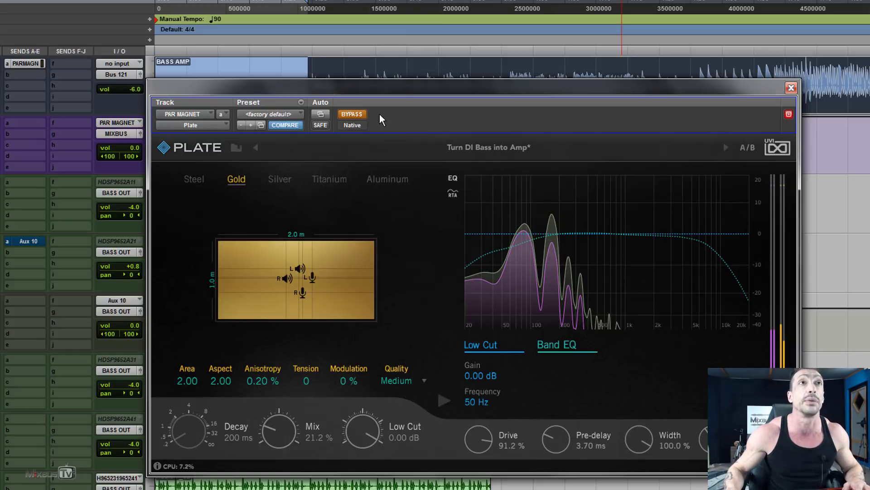
{"action": "left_click", "coordinate": [448, 177]}
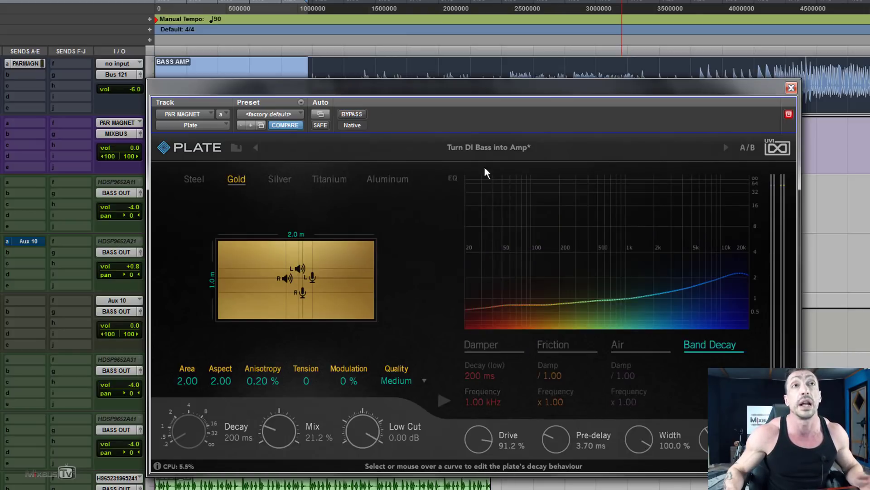
- Load the Make My Bass BIG preset from the 07-MixbusTV category and compare the bypassed signal with the active effect
{"action": "left_click", "coordinate": [486, 148]}
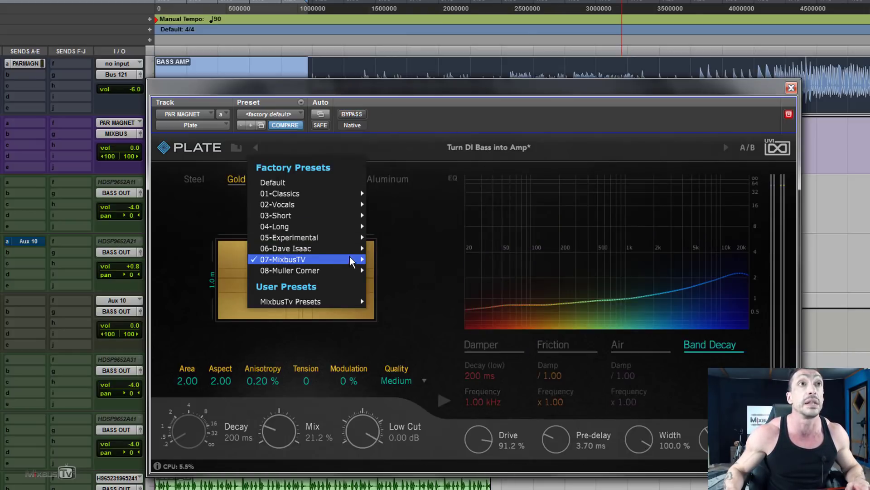
{"action": "mouse_move", "coordinate": [318, 259]}
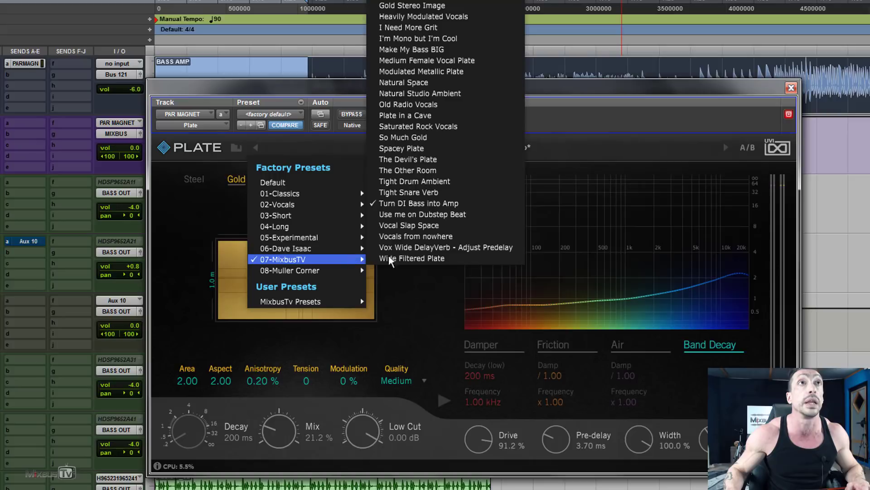
{"action": "left_click", "coordinate": [446, 50]}
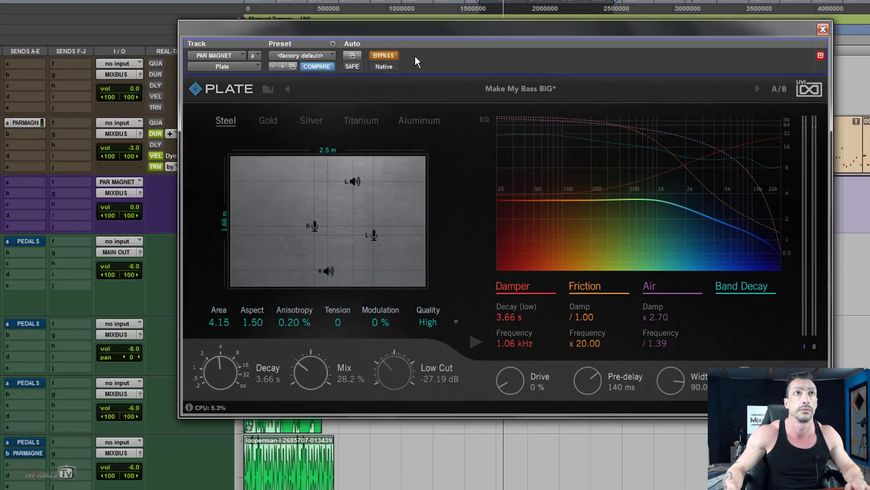
{"action": "left_click", "coordinate": [388, 55]}
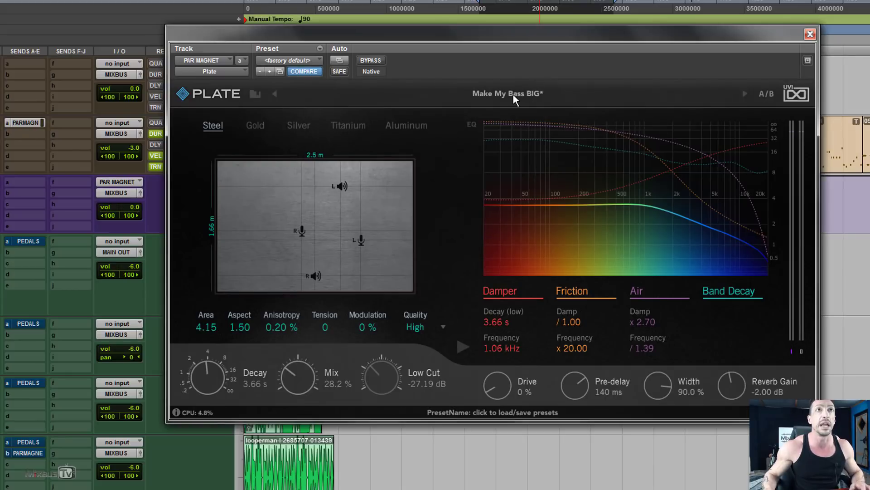
- Load the I'm Mono but I'm Cool preset from the 07-MixbusTV category
{"action": "left_click", "coordinate": [514, 94]}
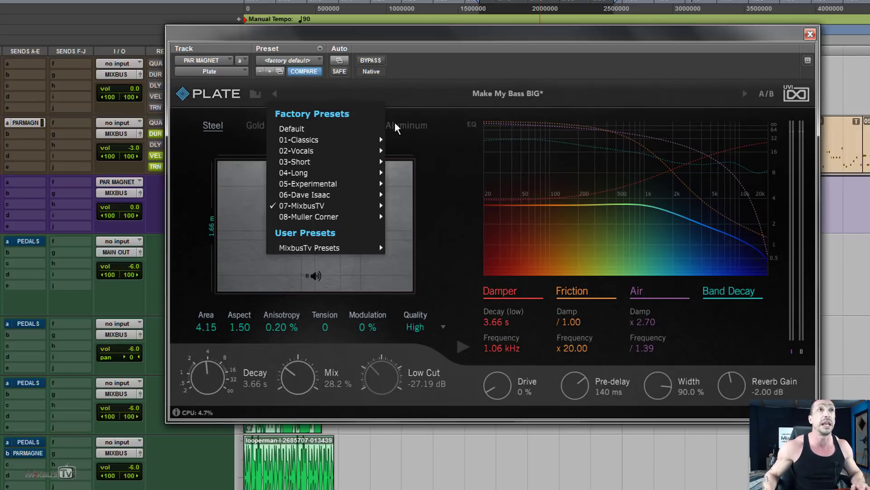
{"action": "mouse_move", "coordinate": [345, 210]}
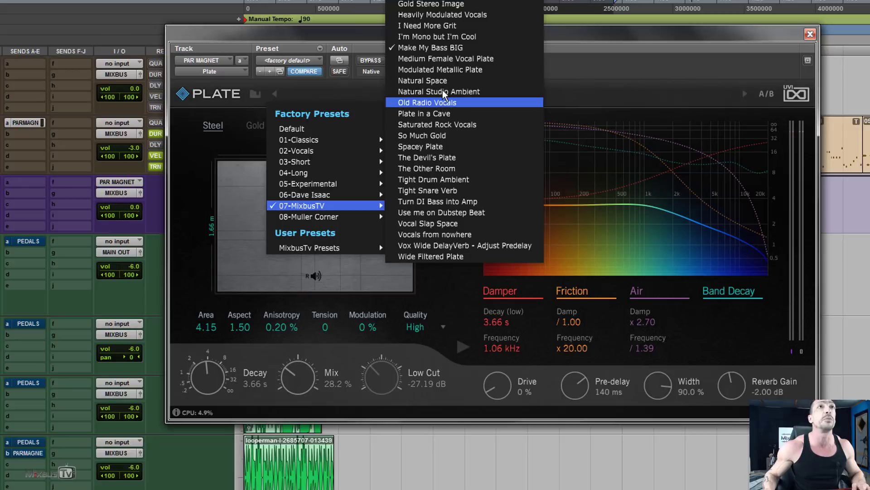
{"action": "left_click", "coordinate": [444, 37]}
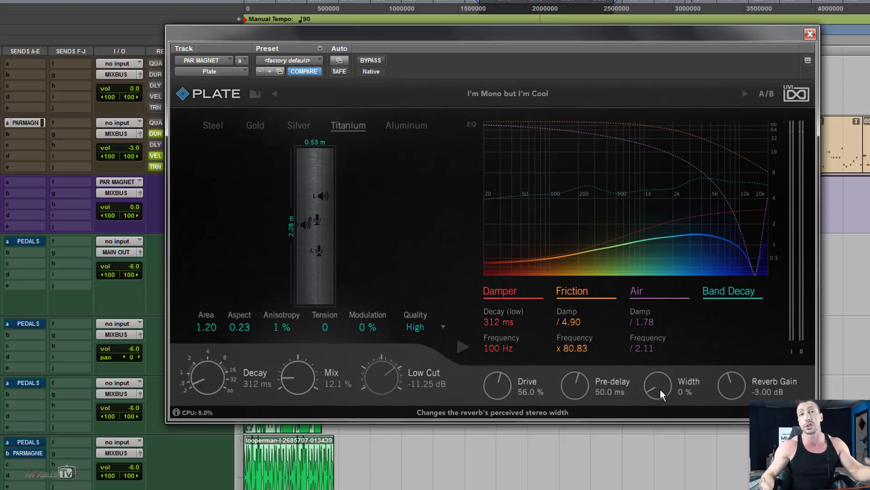
- Compare the bypassed signal with the I'm Mono but I'm Cool effect during playback, and raise the reverb's Width
{"action": "left_click", "coordinate": [370, 60]}
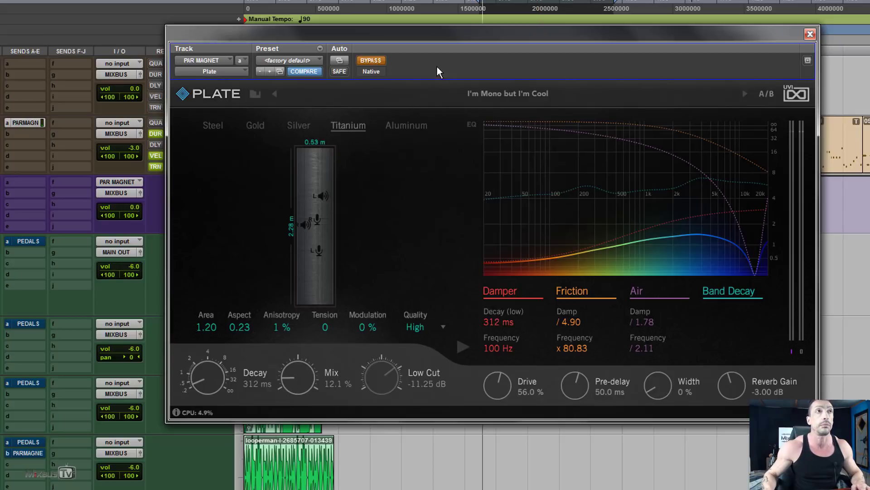
{"action": "left_click", "coordinate": [373, 63]}
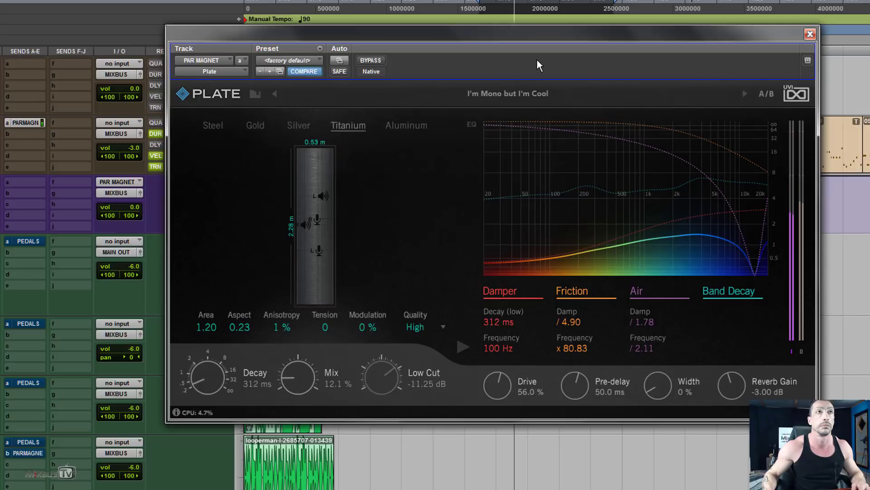
{"action": "left_click", "coordinate": [372, 60]}
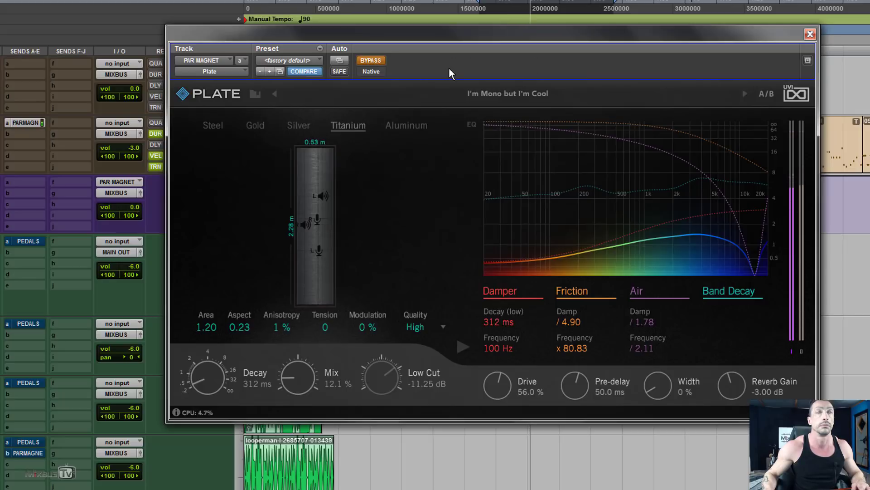
{"action": "left_click", "coordinate": [371, 61]}
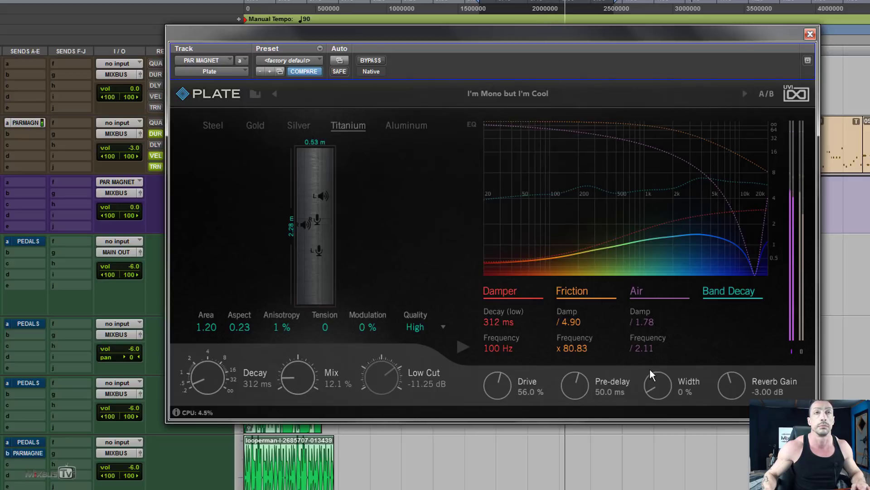
{"action": "key", "text": "space"}
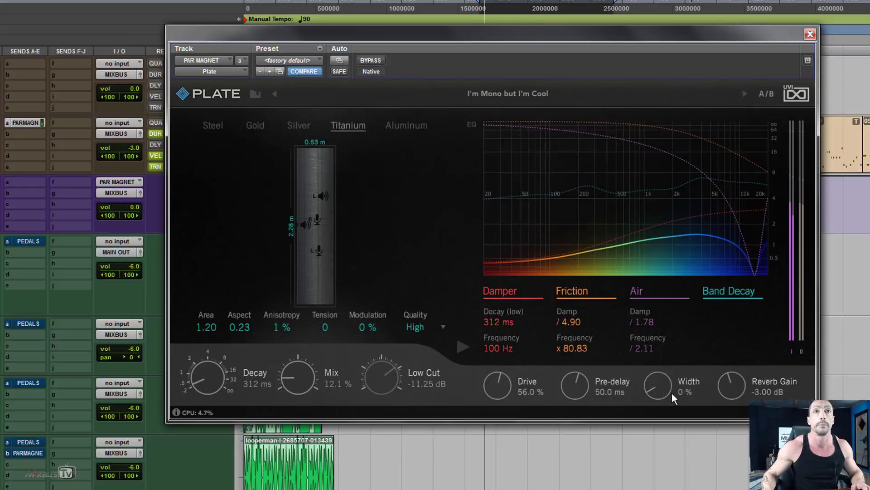
{"action": "left_click_drag", "start_coordinate": [671, 393], "coordinate": [658, 227]}
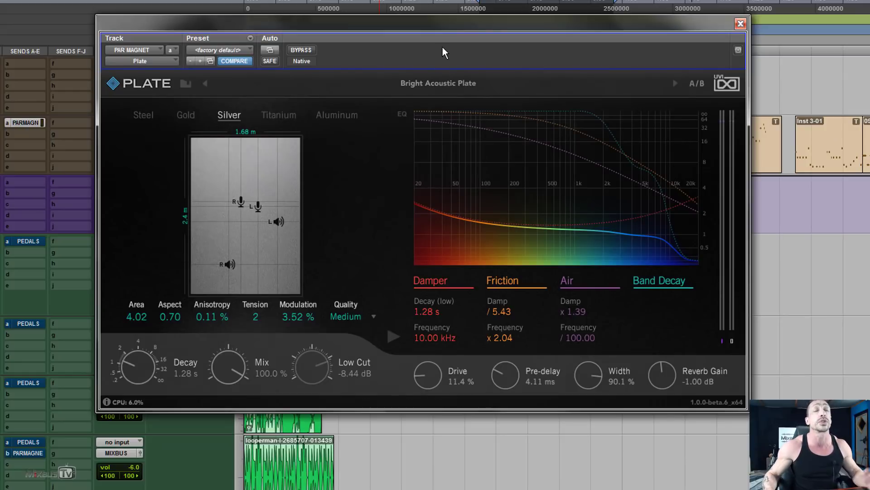
- Load The Devil's Plate preset from the 07-MixbusTV category, play the track and compare the bypassed signal with the active effect
{"action": "left_click", "coordinate": [439, 83]}
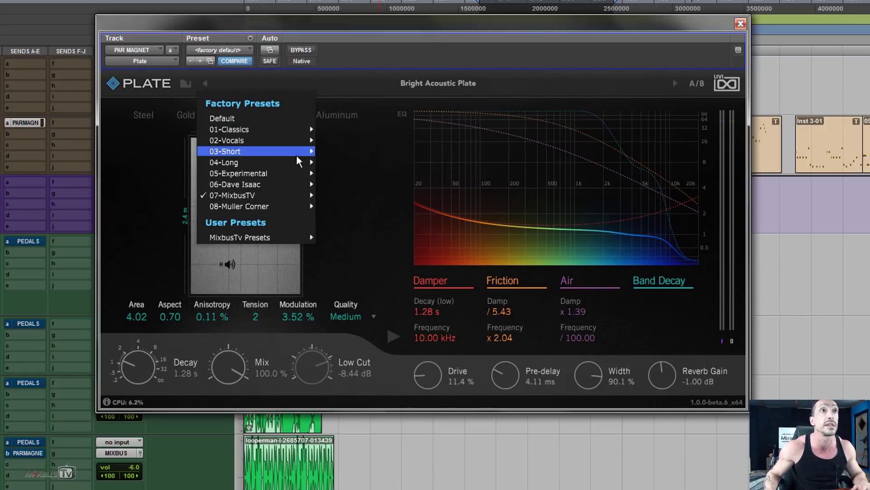
{"action": "mouse_move", "coordinate": [297, 198]}
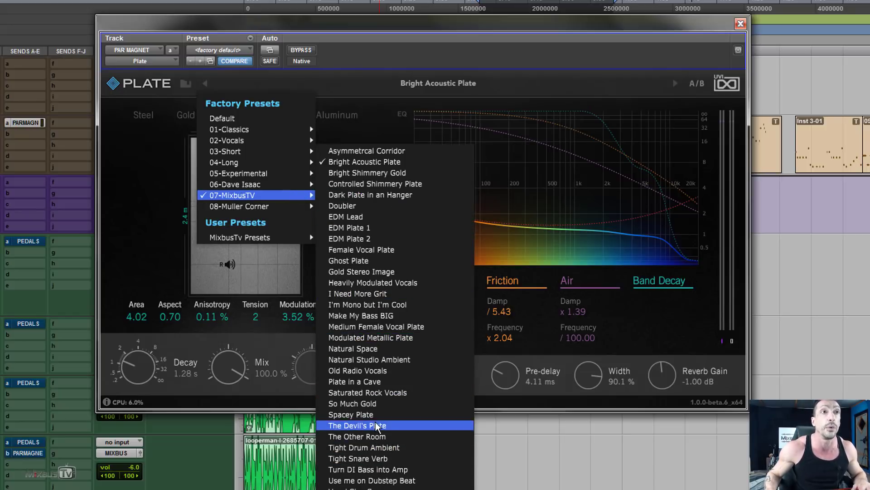
{"action": "left_click", "coordinate": [390, 425]}
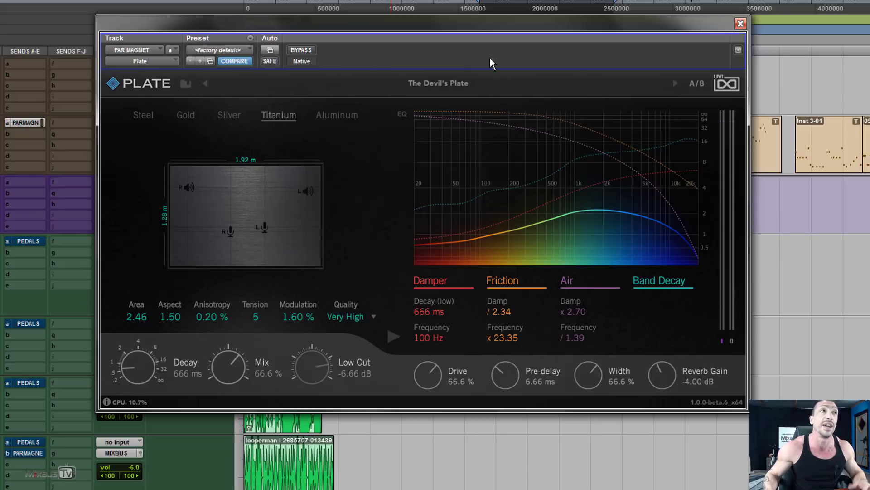
{"action": "key", "text": "space"}
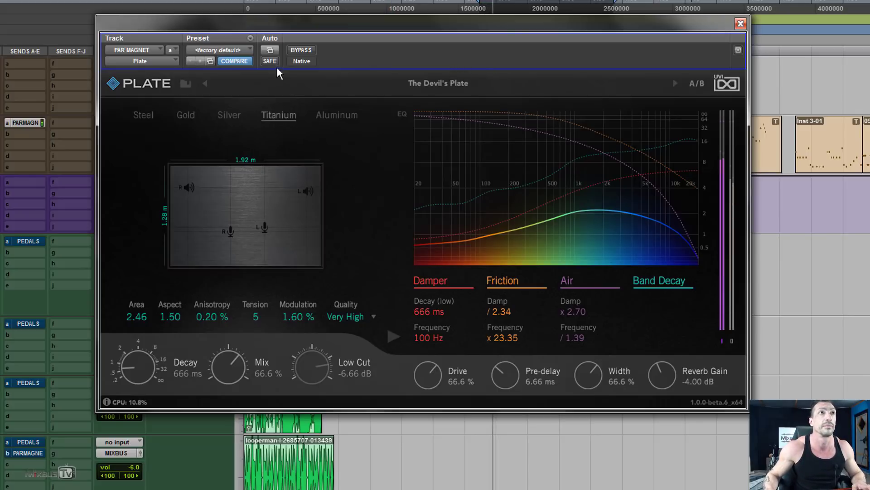
{"action": "left_click", "coordinate": [301, 50]}
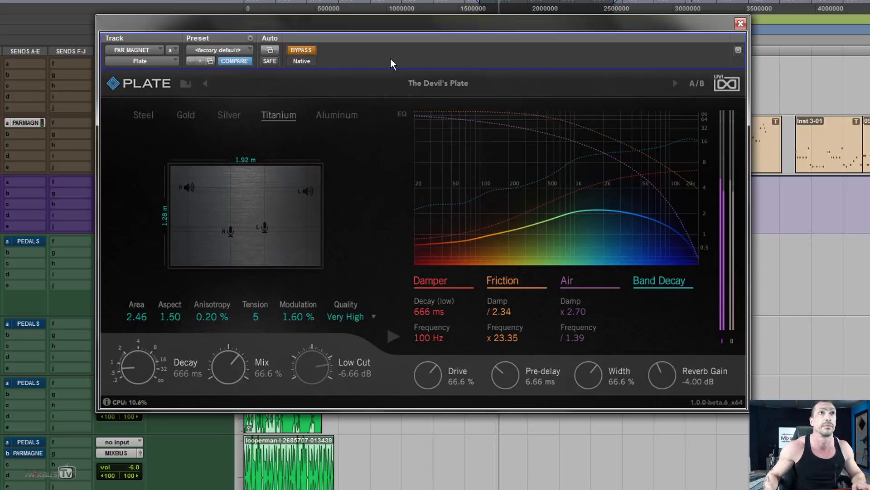
{"action": "left_click", "coordinate": [299, 50]}
- Load Bright Acoustic Plate from the 07-MixbusTV category and advance to the Bright Shimmery Gold preset during playback
{"action": "left_click", "coordinate": [465, 85]}
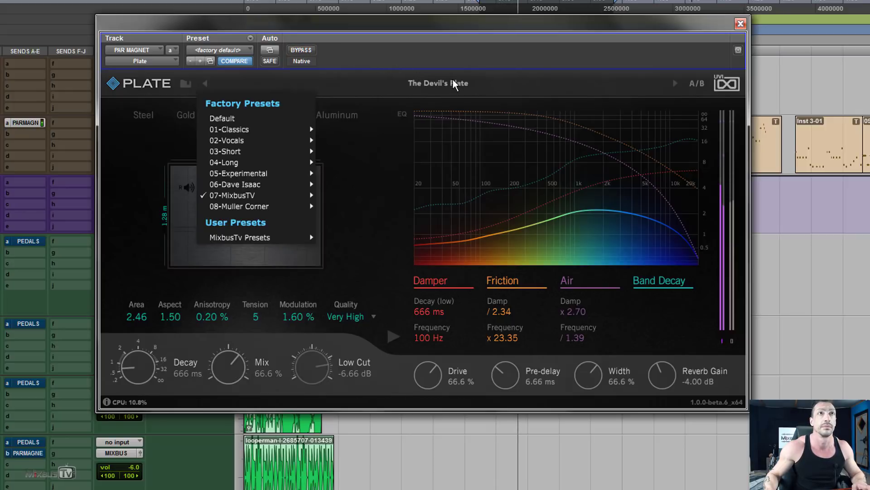
{"action": "mouse_move", "coordinate": [299, 195]}
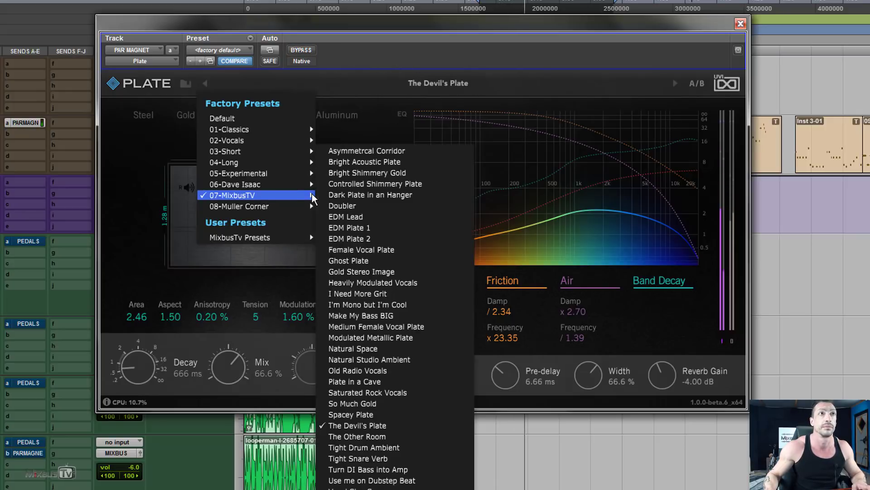
{"action": "left_click", "coordinate": [410, 162]}
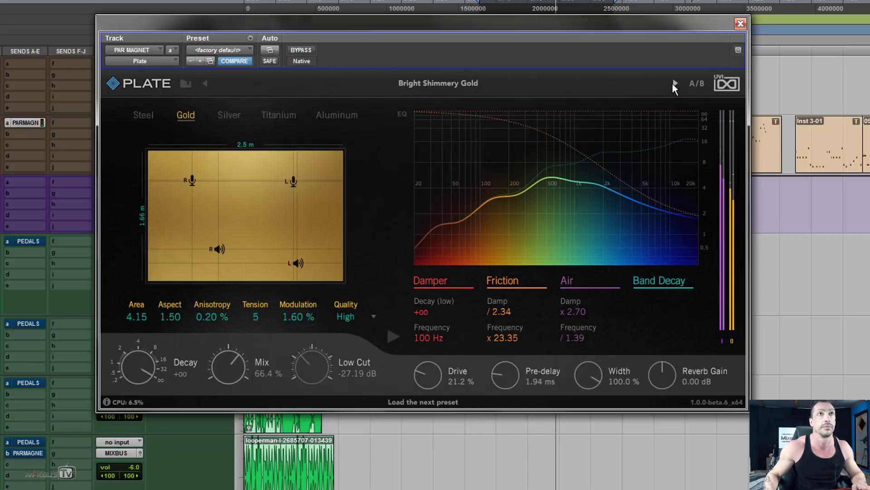
{"action": "left_click", "coordinate": [674, 83]}
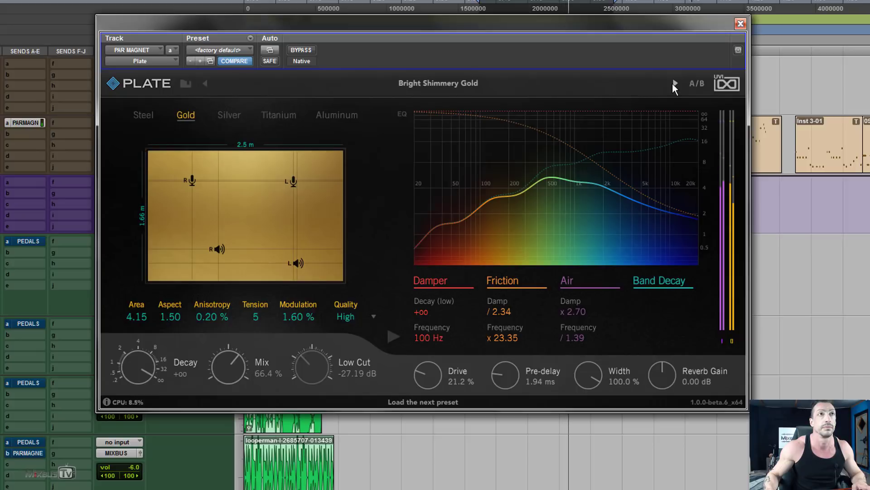
- Audition Controlled Shimmery Plate with the Mix at 81.2 %, and Dark Plate in an Hanger with the Mix at 45.6 %
{"action": "left_click", "coordinate": [674, 84]}
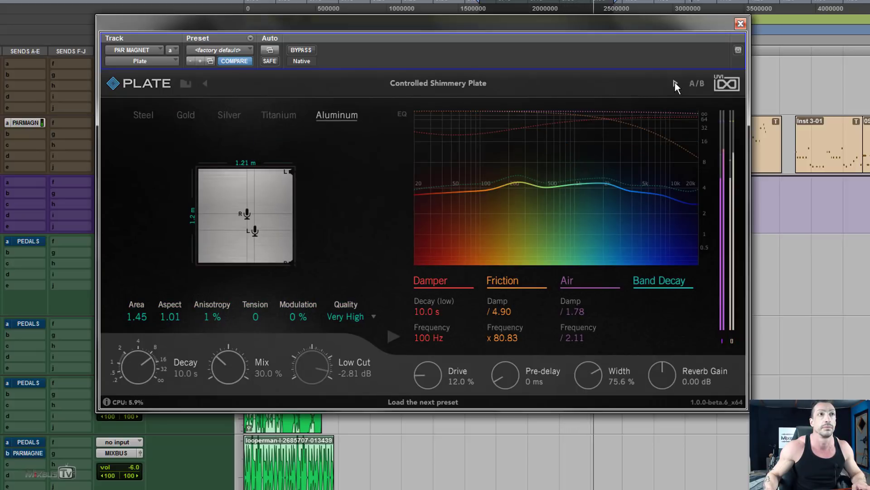
{"action": "left_click_drag", "start_coordinate": [255, 350], "coordinate": [249, 284]}
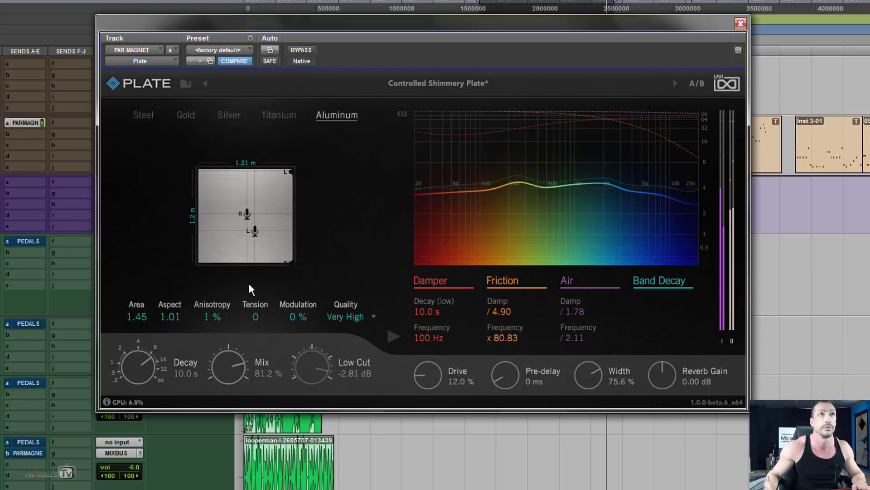
{"action": "left_click", "coordinate": [674, 84]}
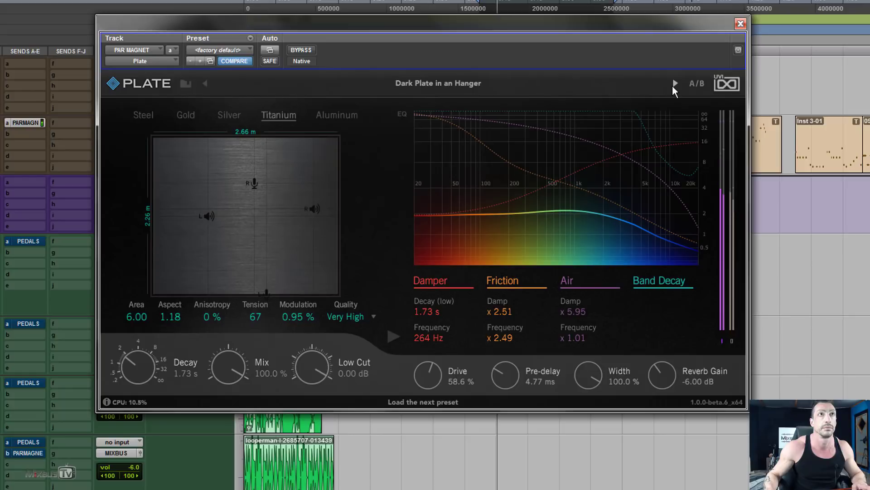
{"action": "left_click_drag", "start_coordinate": [231, 360], "coordinate": [224, 442]}
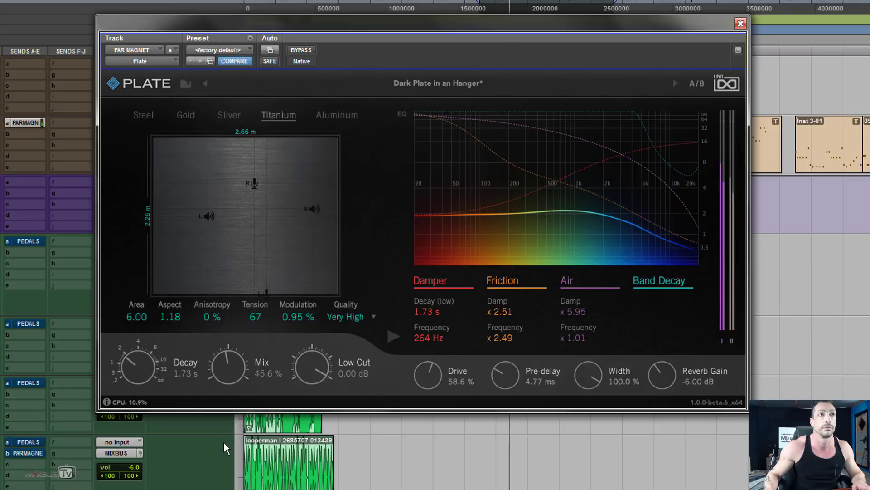
- Advance to the Doubler preset and compare the bypassed signal with the active effect
{"action": "left_click", "coordinate": [674, 84]}
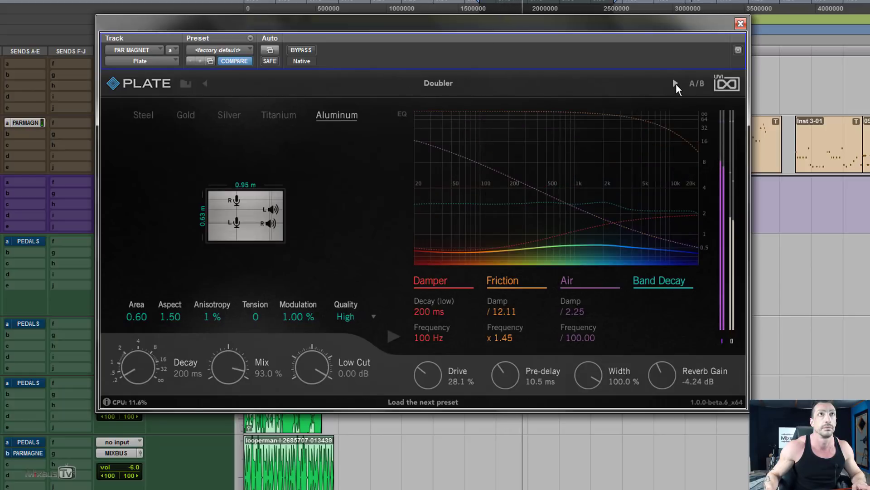
{"action": "left_click", "coordinate": [301, 49]}
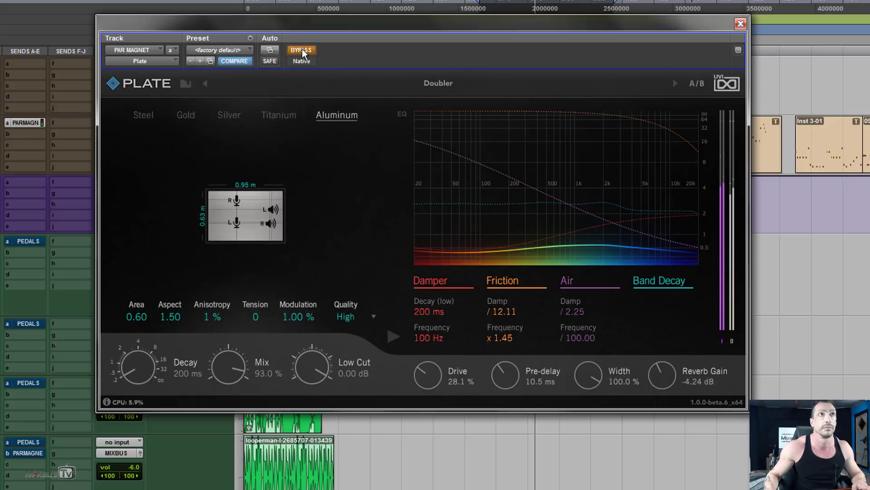
{"action": "left_click", "coordinate": [306, 53]}
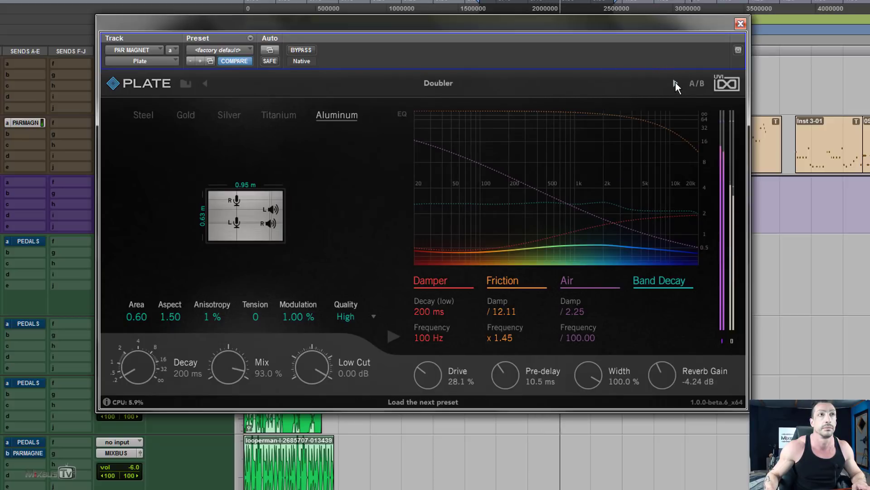
- Audition EDM Lead, EDM Plate 1 with the Mix lowered to 56.0 %, and EDM Plate 2
{"action": "left_click", "coordinate": [674, 83]}
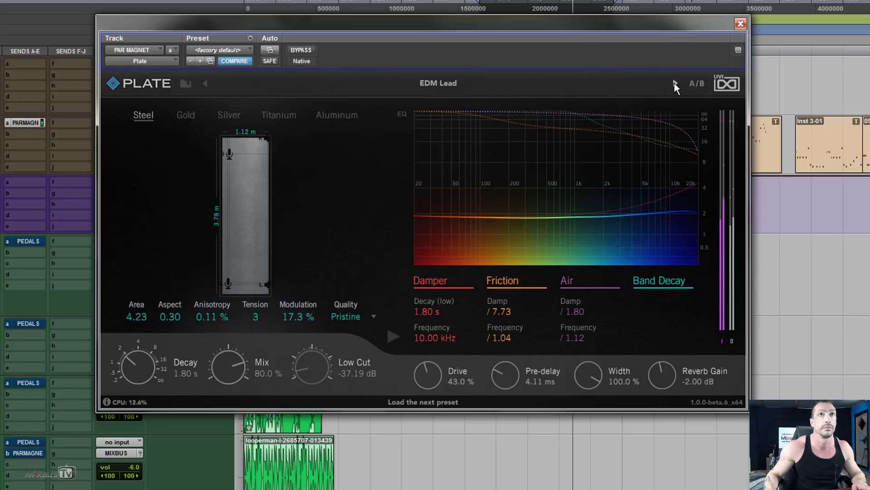
{"action": "left_click", "coordinate": [674, 83]}
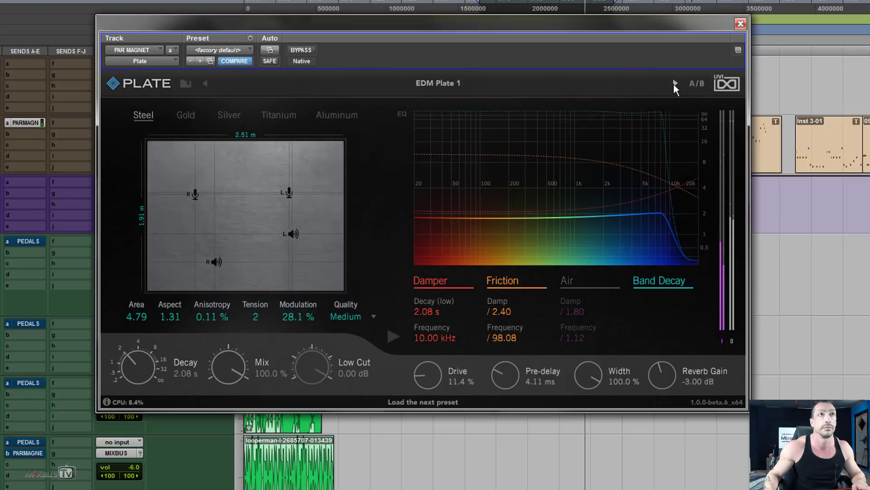
{"action": "left_click_drag", "start_coordinate": [229, 370], "coordinate": [233, 409]}
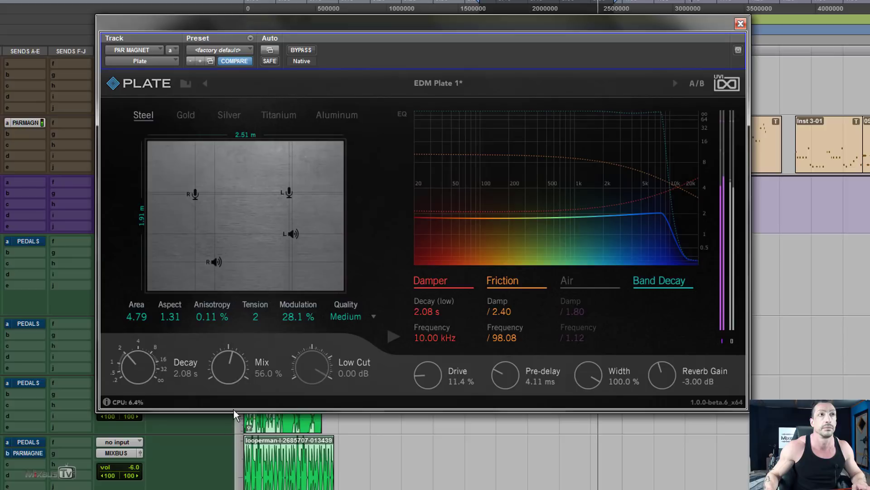
{"action": "left_click", "coordinate": [672, 84]}
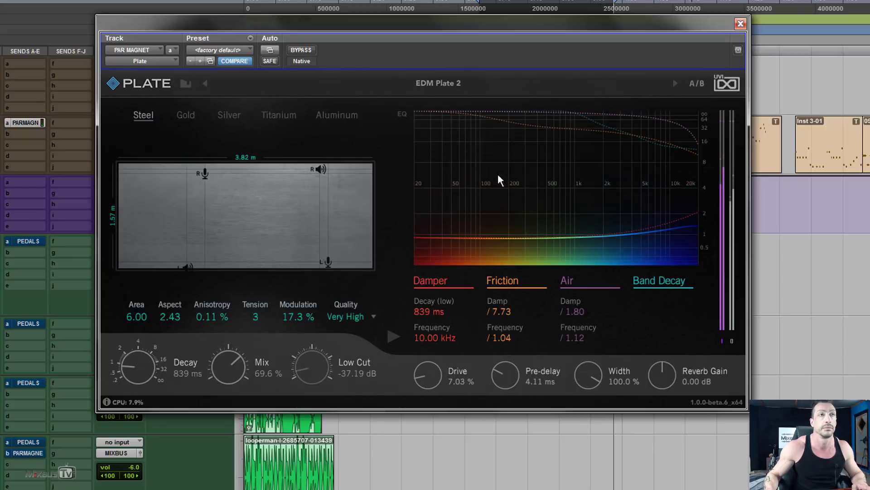
- Advance through the Female Vocal Plate, Ghost Plate and Gold Stereo Image presets while the track plays
{"action": "left_click", "coordinate": [675, 83]}
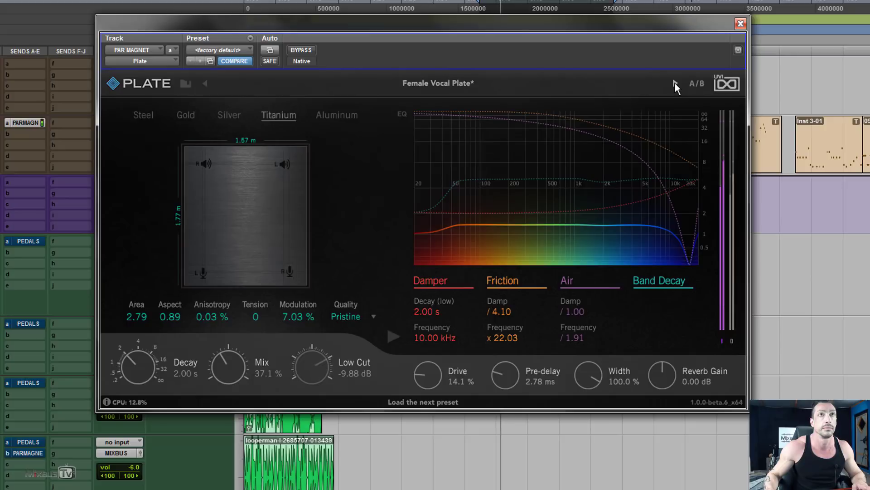
{"action": "left_click", "coordinate": [675, 84]}
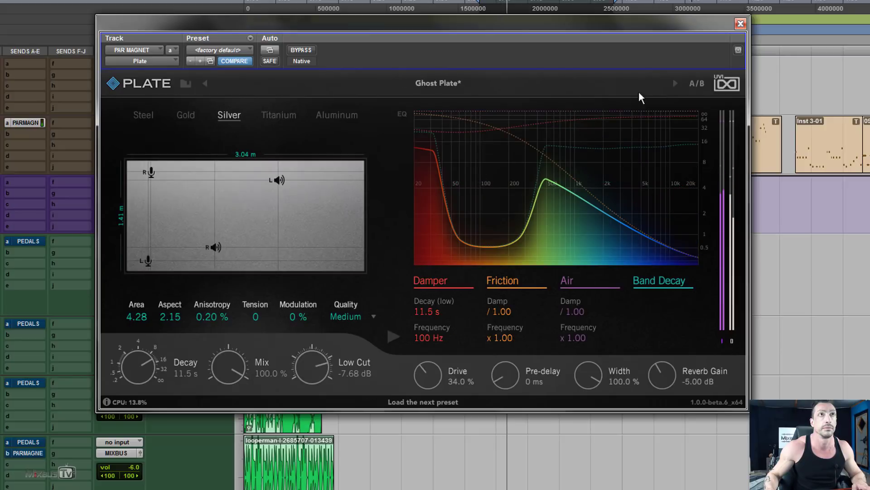
{"action": "left_click", "coordinate": [675, 83]}
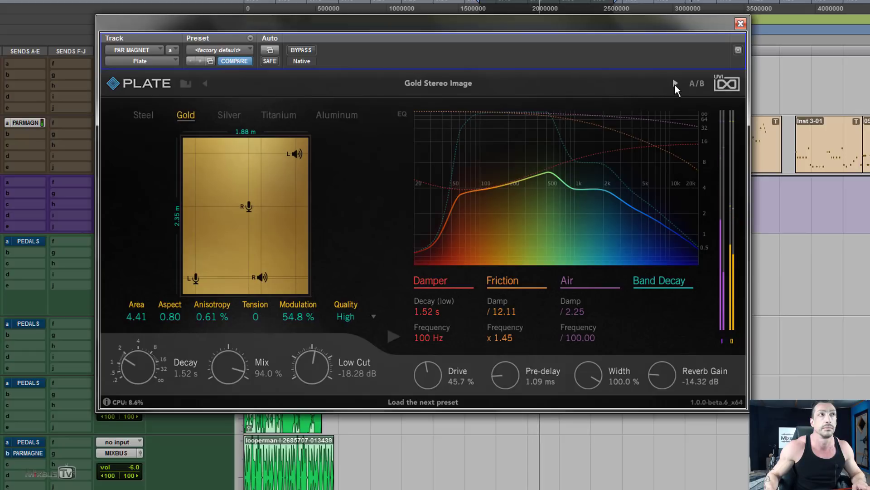
- Audition Heavily Modulated Vocals and I Need More Grit, comparing the latter with the bypassed signal
{"action": "left_click", "coordinate": [675, 85]}
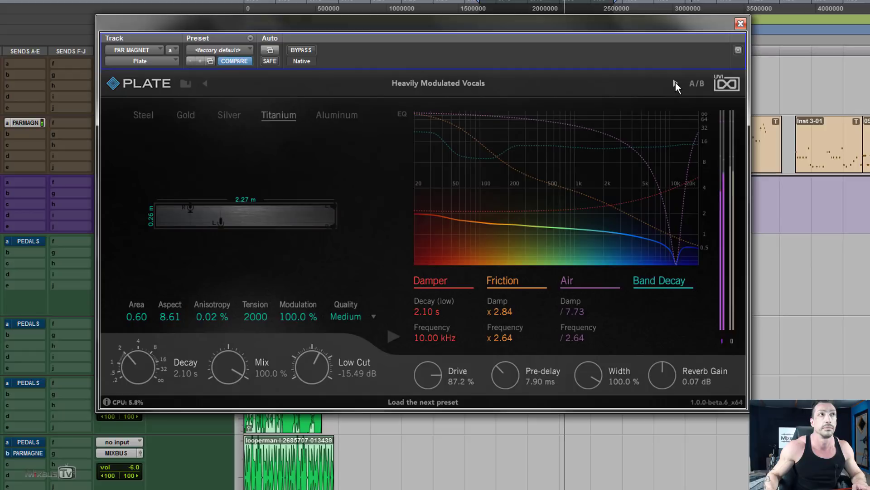
{"action": "left_click", "coordinate": [675, 83]}
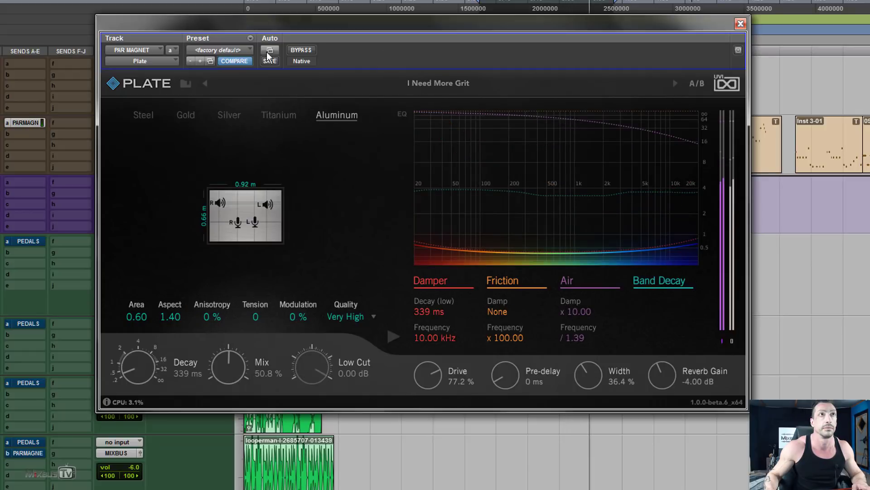
{"action": "left_click", "coordinate": [310, 52]}
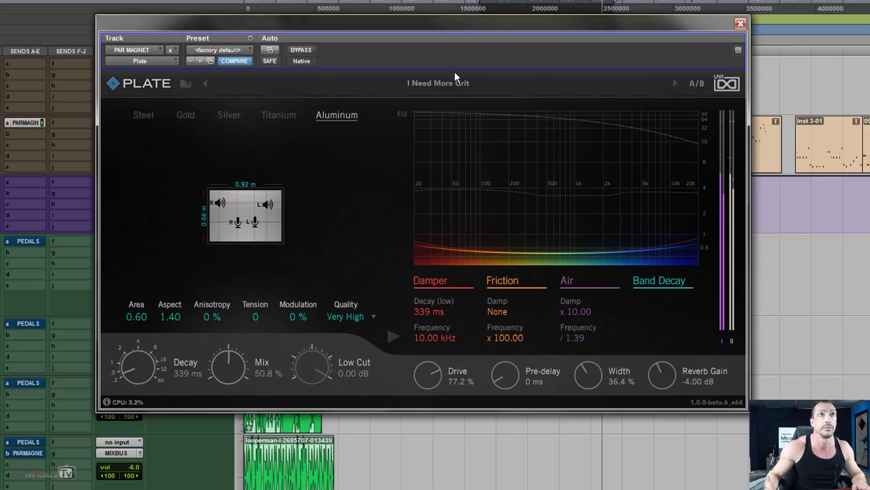
- Advance through I'm Mono but I'm Cool and Make My Bass BIG to the Medium Female Vocal Plate preset during playback
{"action": "left_click", "coordinate": [675, 84]}
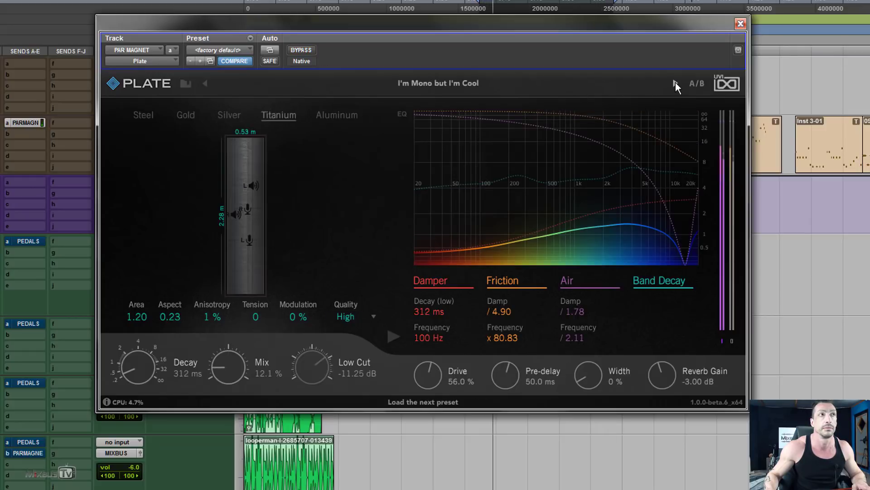
{"action": "left_click", "coordinate": [675, 84]}
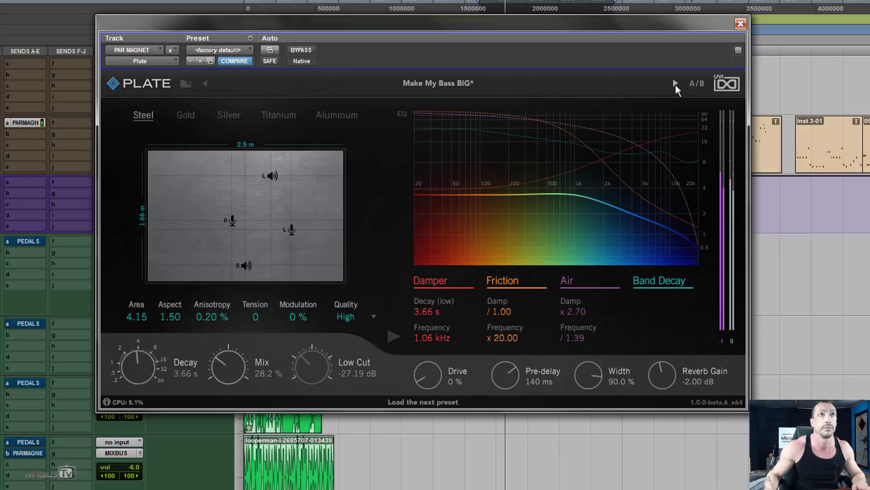
{"action": "left_click", "coordinate": [674, 84]}
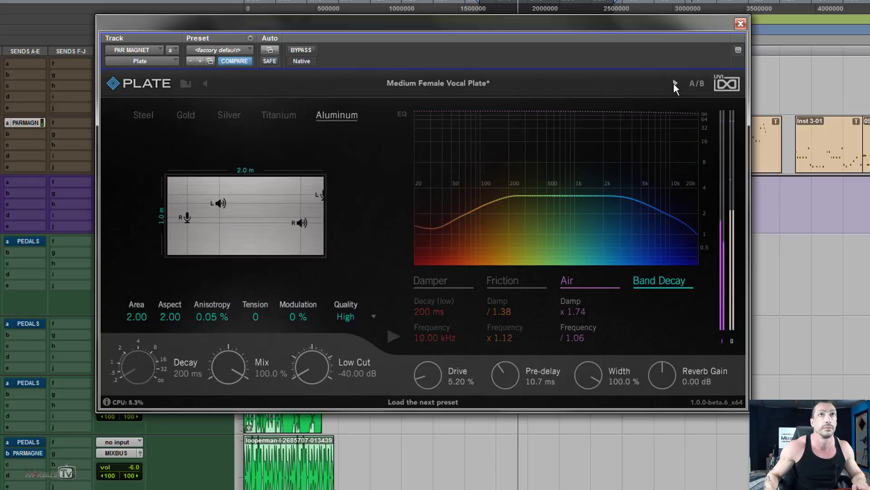
- Advance through Modulated Metallic Plate, Natural Space and Natural Studio Ambient to the Old Radio Vocals preset during playback
{"action": "left_click", "coordinate": [674, 84]}
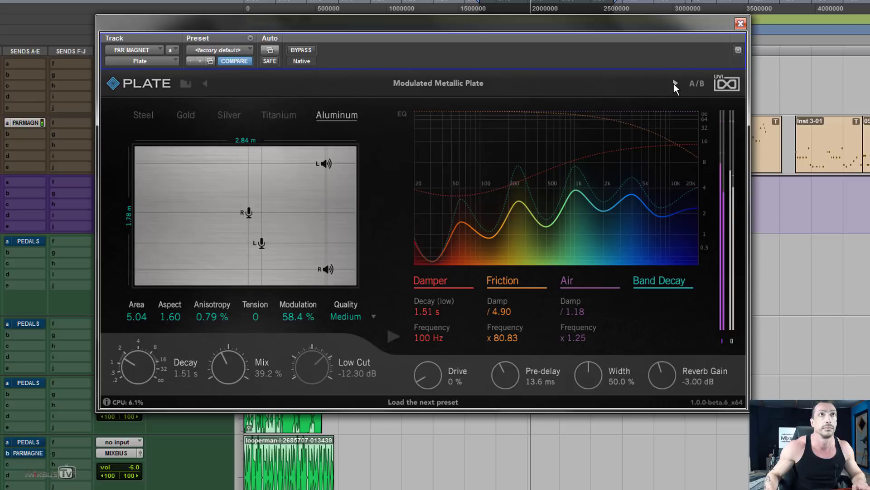
{"action": "left_click", "coordinate": [674, 84]}
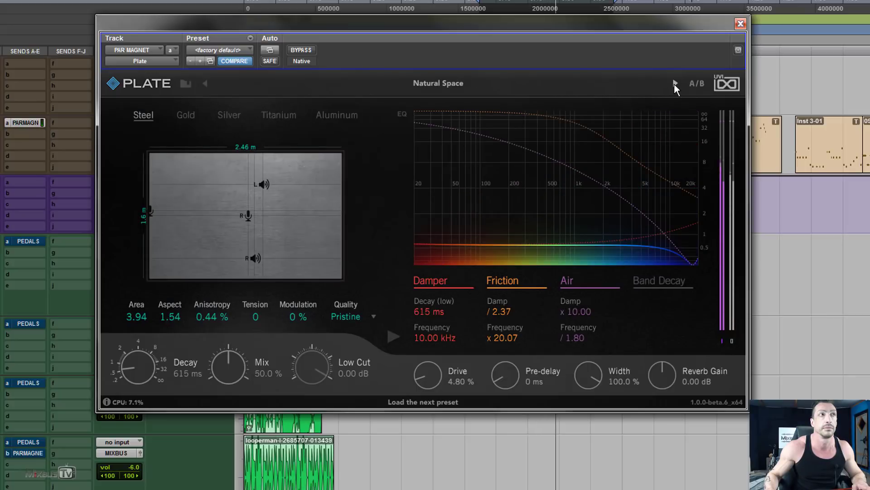
{"action": "left_click", "coordinate": [675, 83]}
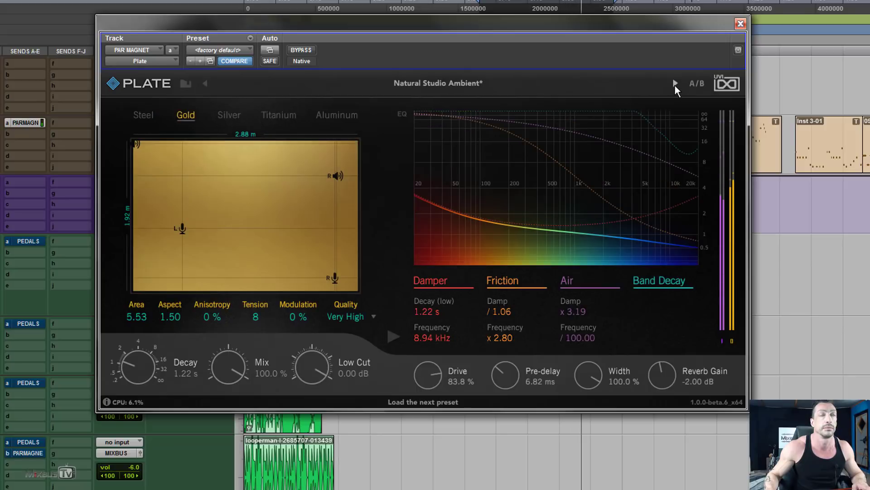
{"action": "left_click", "coordinate": [675, 86]}
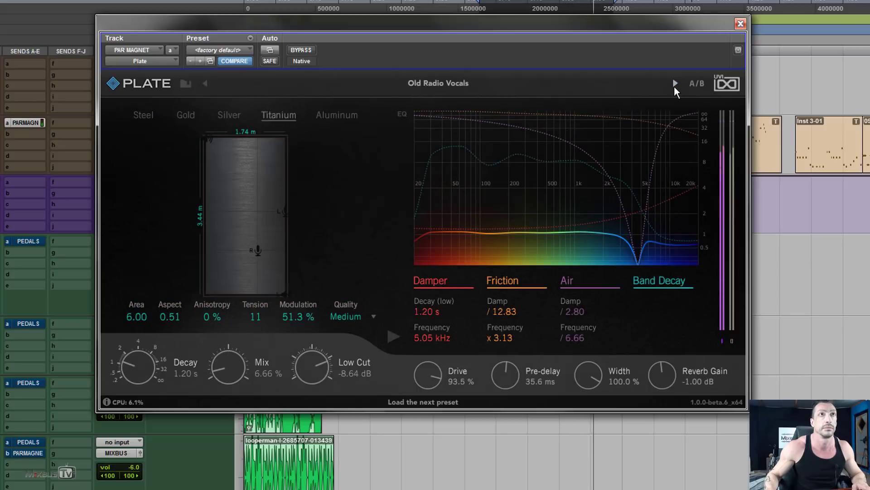
- Audition the Plate in a Cave, Saturated Rock Vocals and So Much Gold presets on the playing track
{"action": "left_click", "coordinate": [676, 84]}
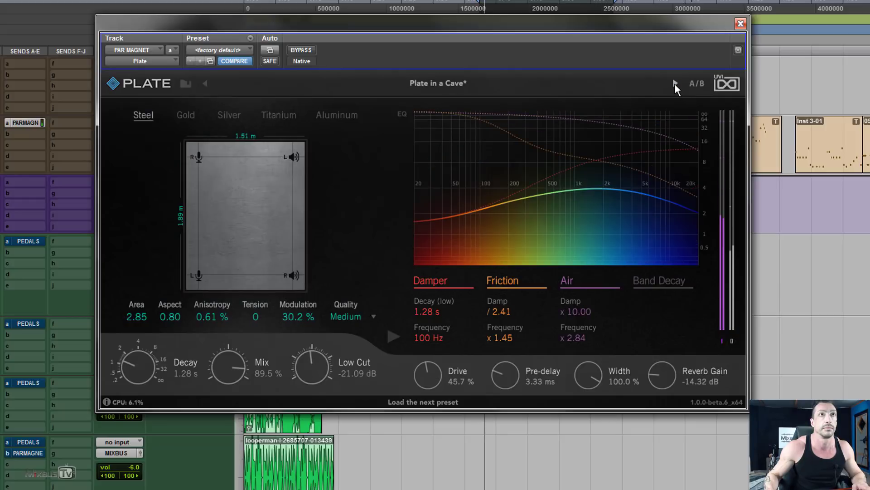
{"action": "left_click", "coordinate": [675, 84]}
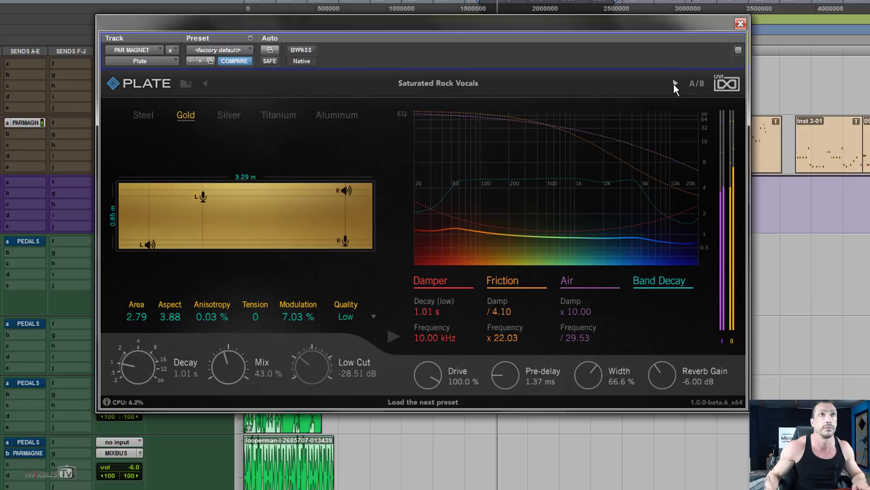
{"action": "left_click", "coordinate": [675, 84]}
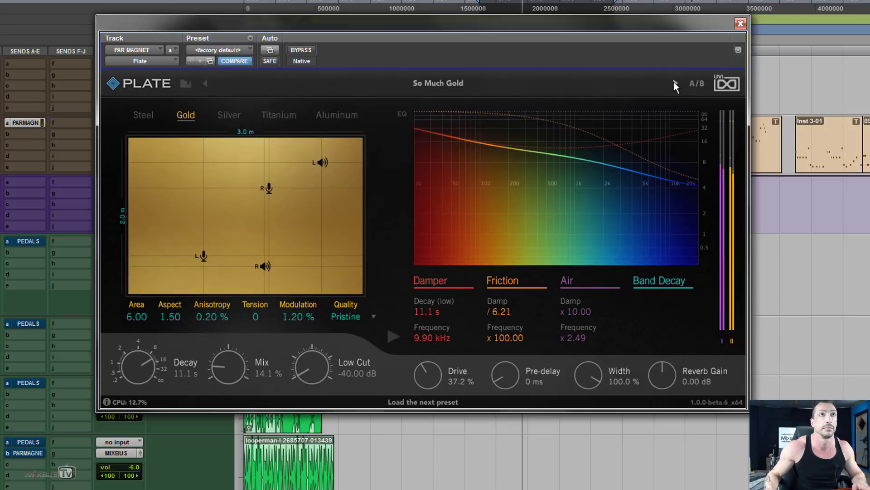
- Audition Spacey Plate with the Mix lowered to 77.2 %, followed by The Devil's Plate
{"action": "left_click", "coordinate": [675, 83]}
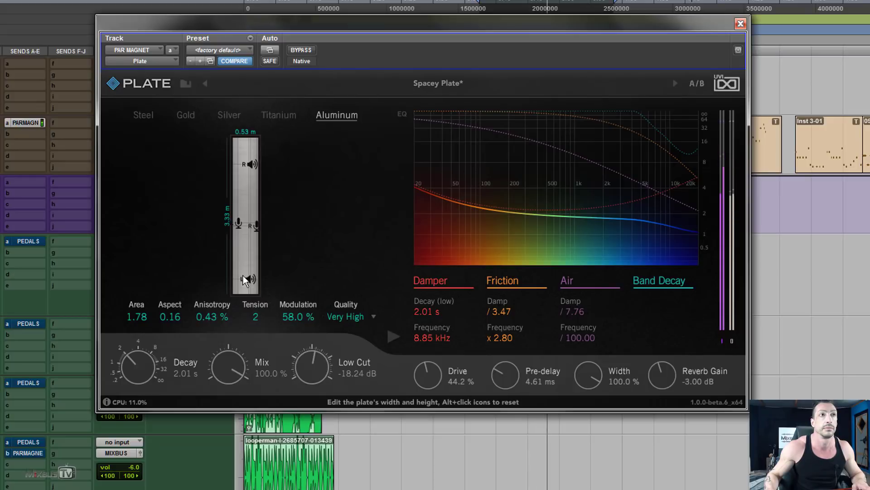
{"action": "left_click_drag", "start_coordinate": [228, 367], "coordinate": [231, 388]}
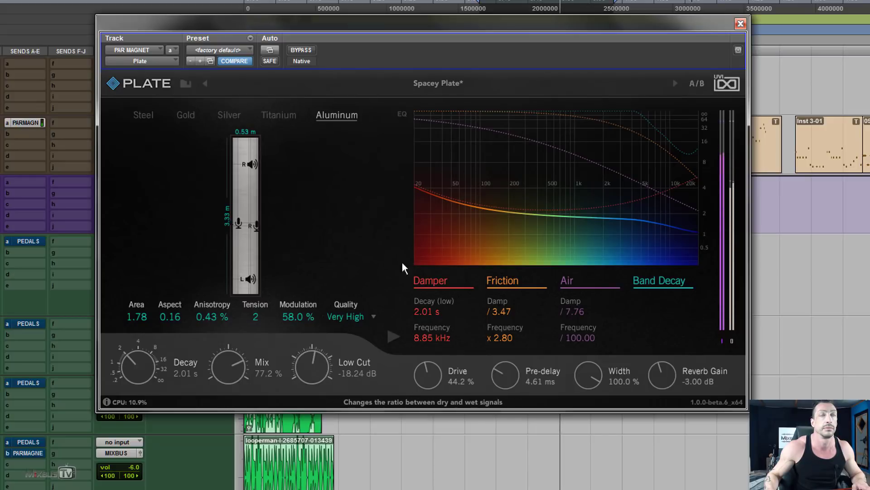
{"action": "left_click", "coordinate": [674, 86]}
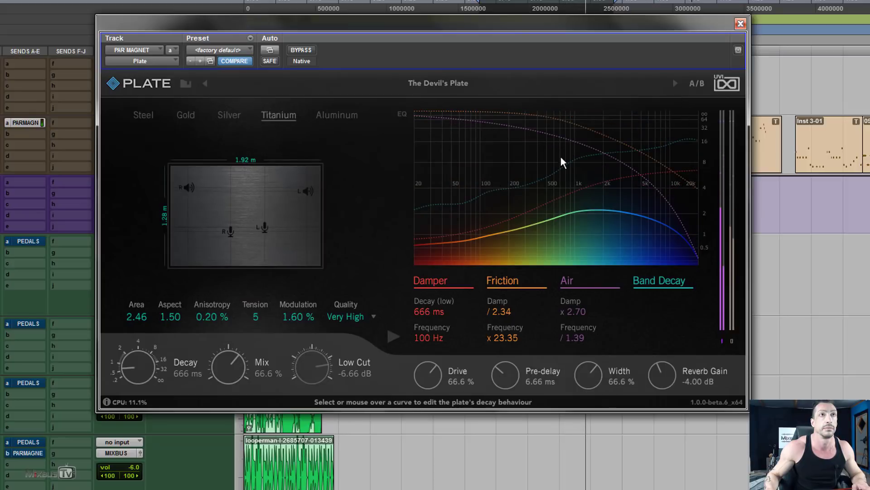
- Load The Other Room, lower its Mix to 87.2 %, and compare it with the bypassed signal
{"action": "left_click", "coordinate": [674, 85]}
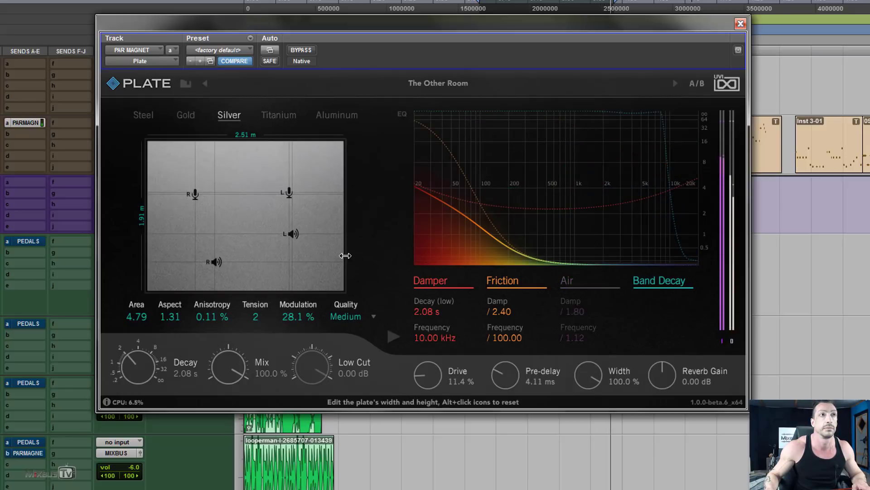
{"action": "mouse_move", "coordinate": [235, 362]}
{"action": "left_mouse_down"}
{"action": "mouse_move", "coordinate": [229, 406]}
{"action": "mouse_move", "coordinate": [228, 364]}
{"action": "left_mouse_up"}
{"action": "left_click", "coordinate": [306, 51]}
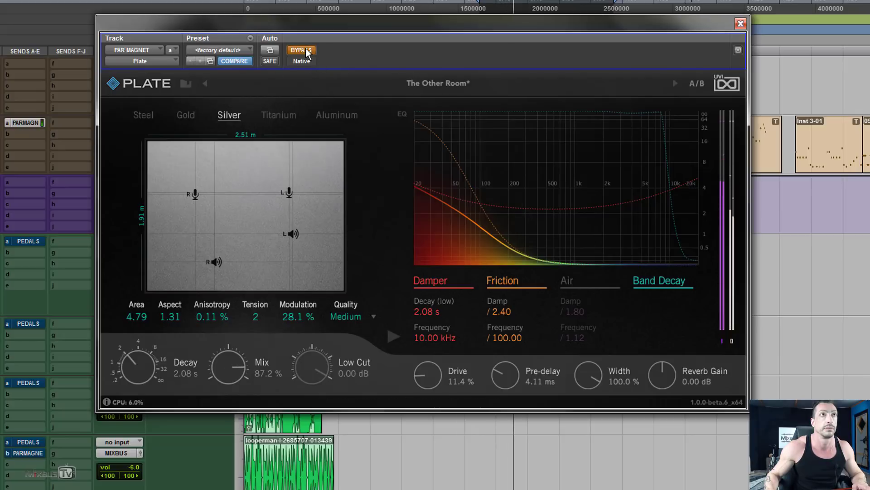
{"action": "left_click", "coordinate": [306, 50]}
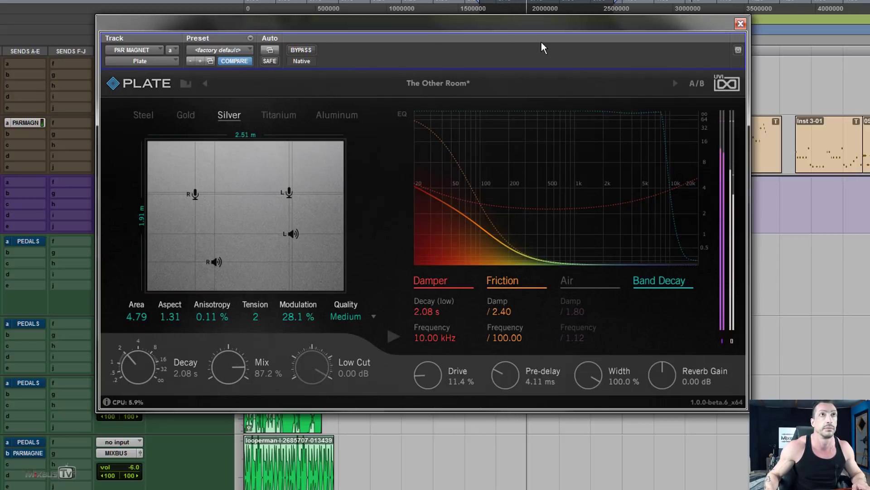
- Advance through Tight Drum Ambient and Tight Snare Verb to the Turn DI Bass into Amp preset
{"action": "left_click", "coordinate": [676, 82]}
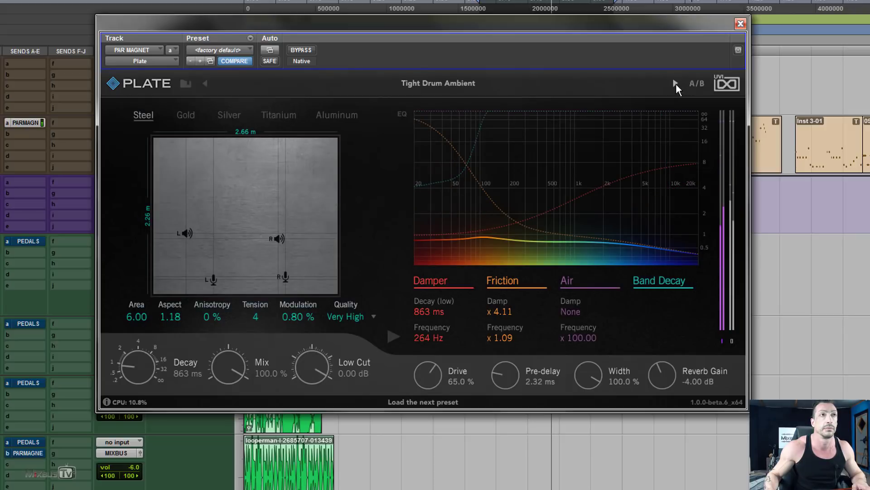
{"action": "left_click", "coordinate": [676, 83]}
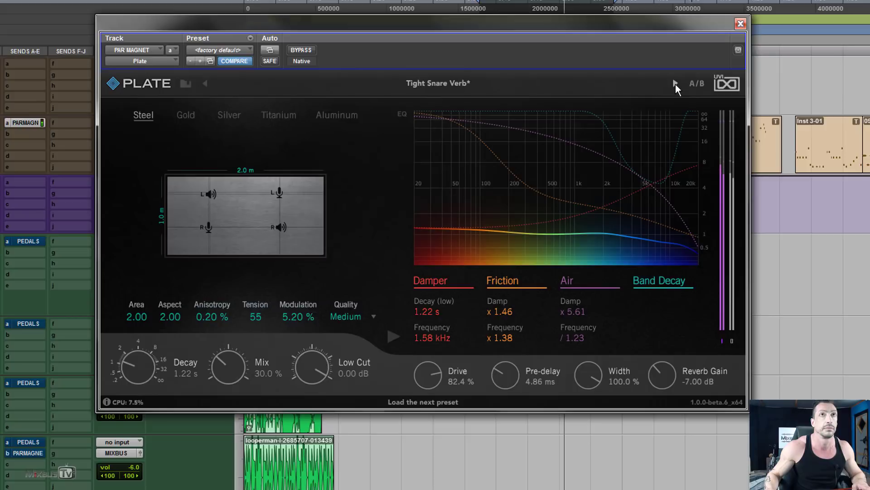
{"action": "left_click", "coordinate": [675, 85]}
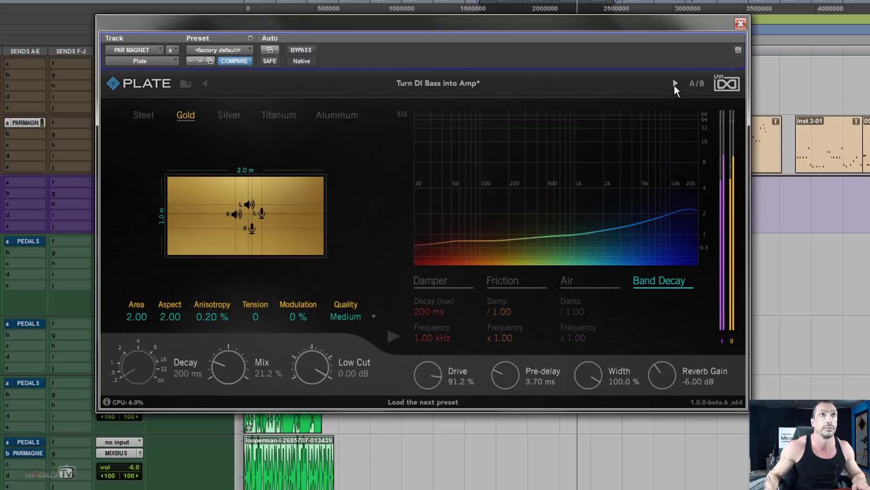
- Audition Use me on Dubstep Beat with the Mix raised to 59.9 %, followed by Vocal Slap Space
{"action": "left_click", "coordinate": [674, 84]}
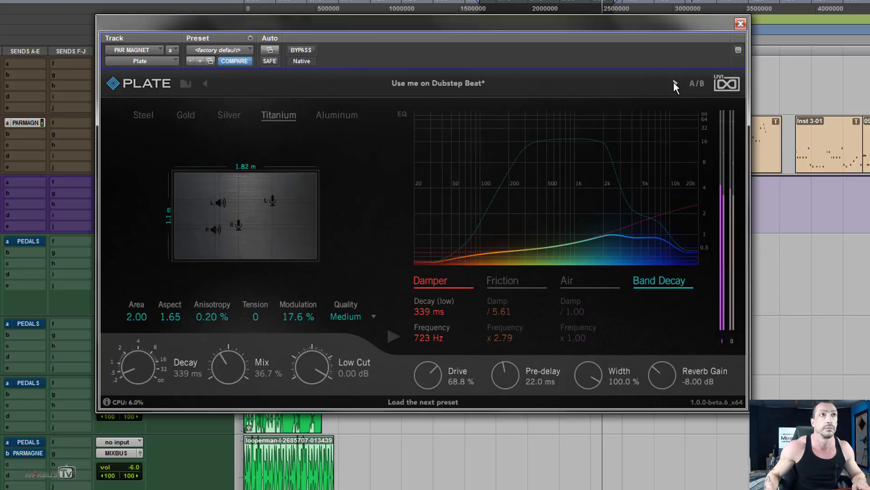
{"action": "left_click_drag", "start_coordinate": [250, 357], "coordinate": [246, 322]}
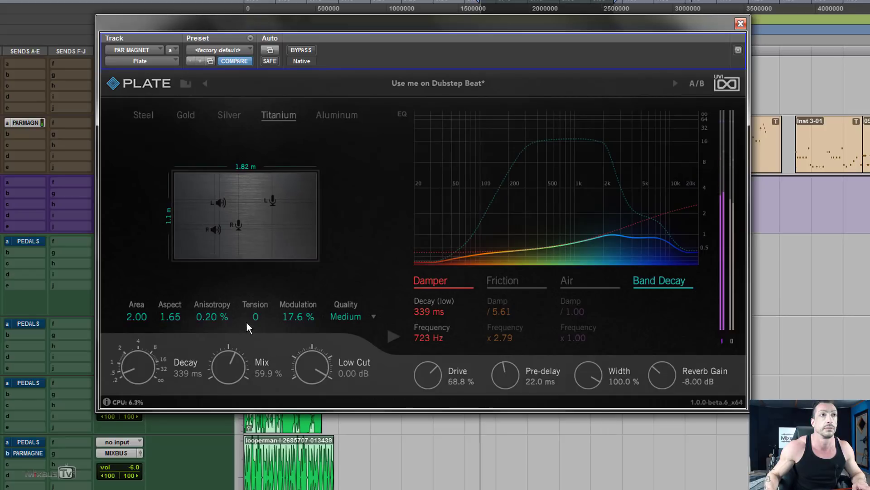
{"action": "left_click", "coordinate": [675, 84]}
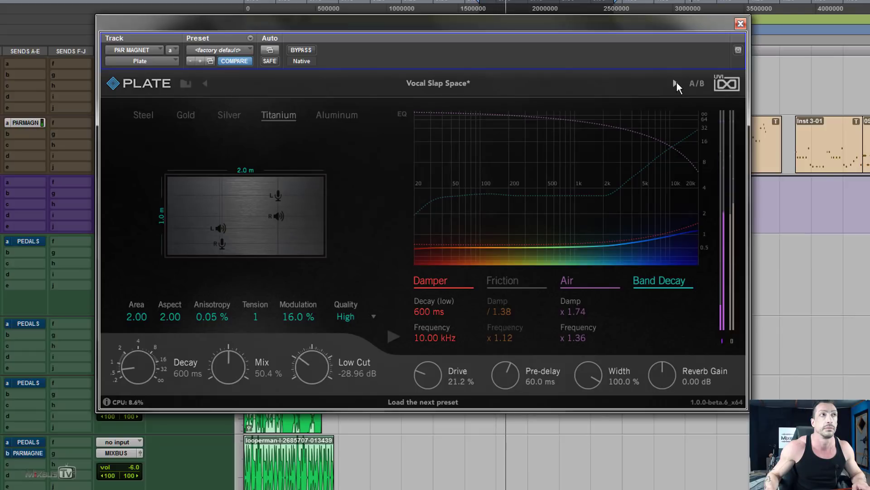
- Advance through Vocals from nowhere and Vox Wide DelayVerb - Adjust Predelay to the Wide Filtered Plate preset
{"action": "left_click", "coordinate": [674, 85]}
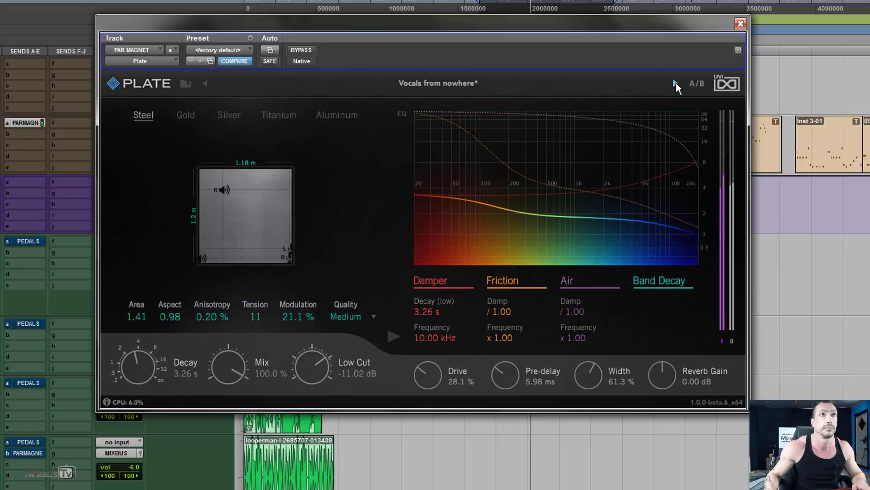
{"action": "left_click", "coordinate": [675, 84]}
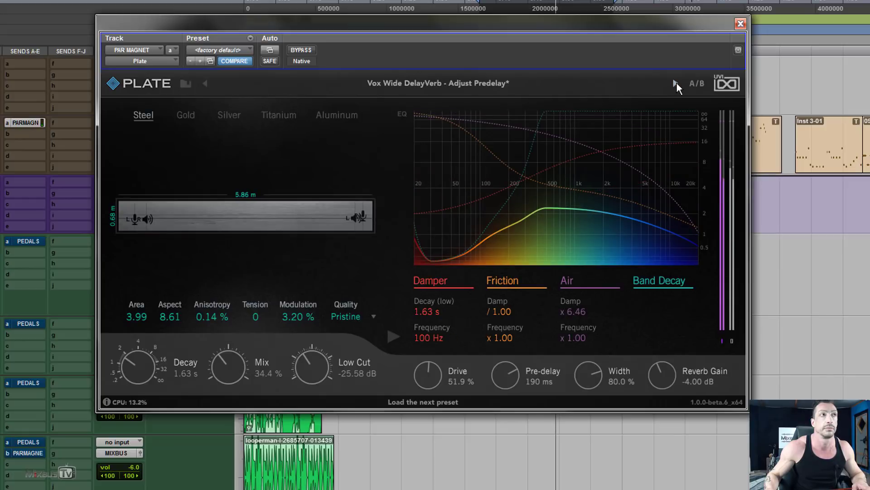
{"action": "left_click", "coordinate": [676, 84]}
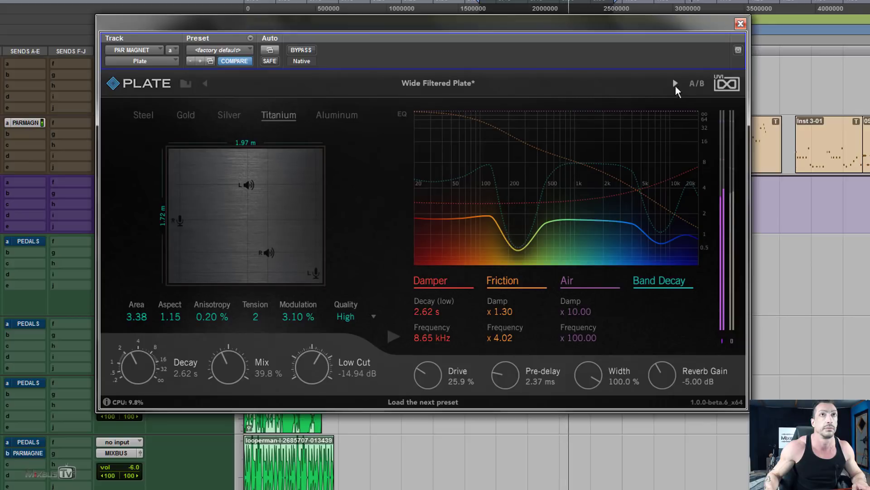